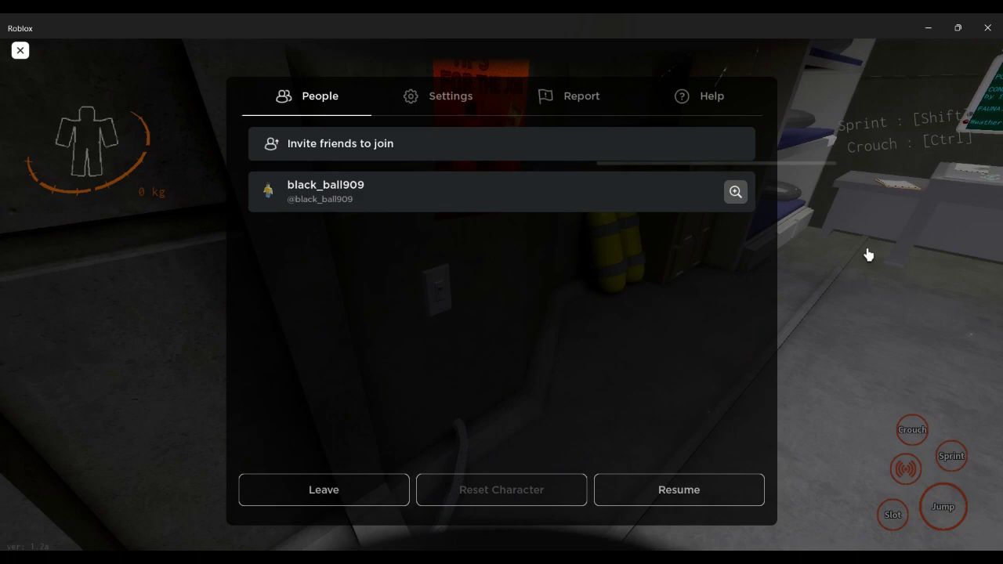
# - Resume play and pull the START lever on the ship's control console
pyautogui.click(688, 488)
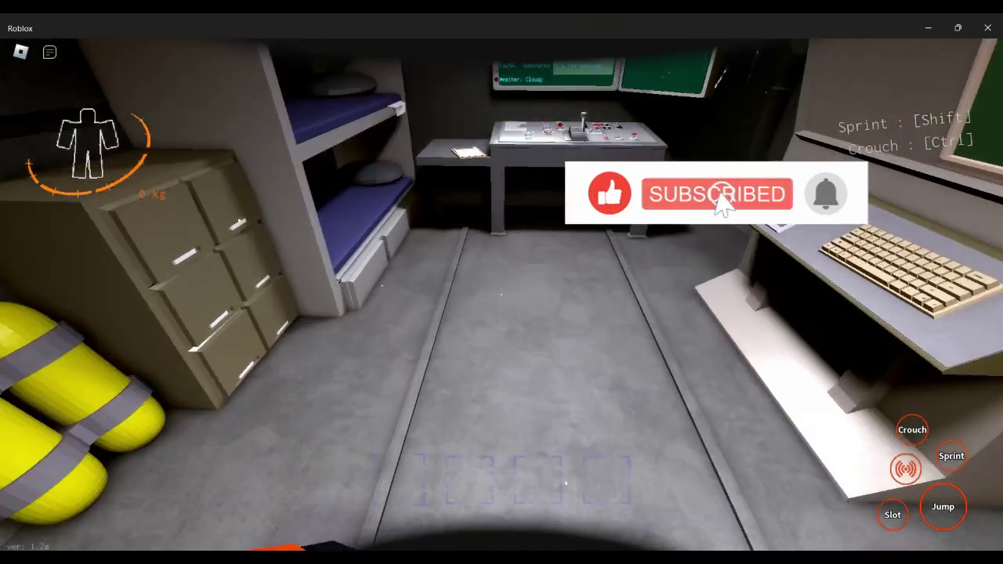
pyautogui.moveTo(723, 206); pyautogui.dragTo(501, 282)
pyautogui.press('e')
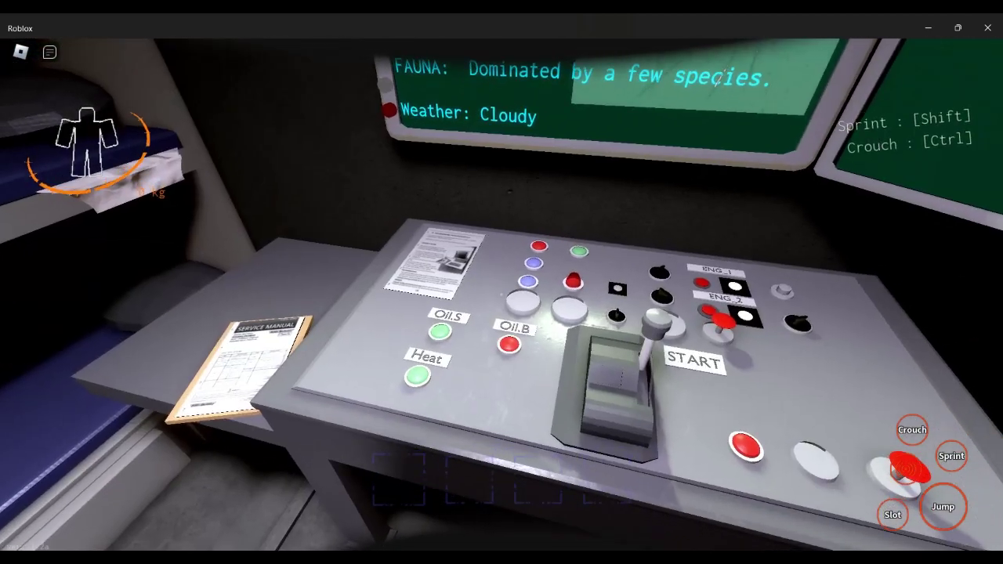
pyautogui.moveTo(502, 282); pyautogui.dragTo(502, 282)
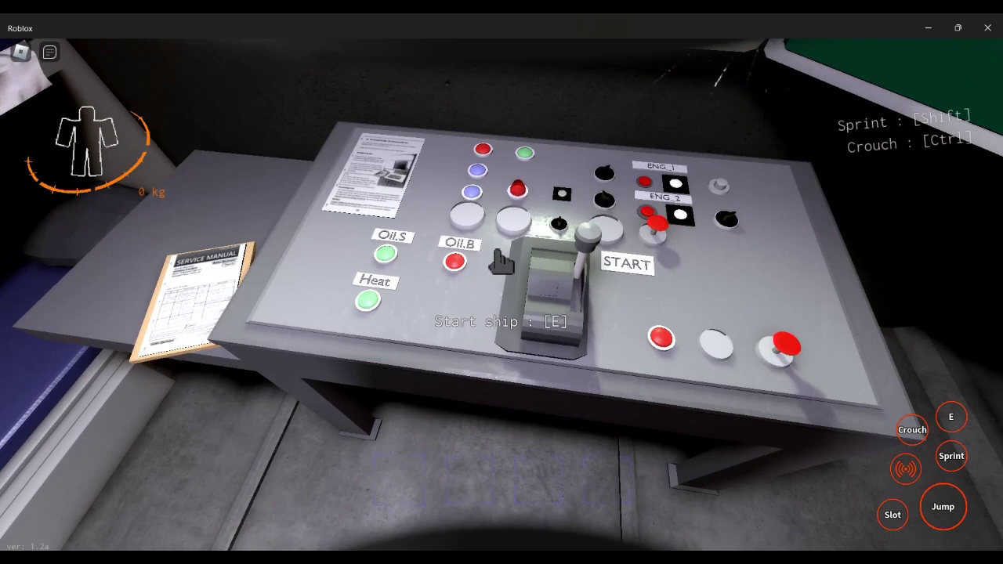
pyautogui.press('e')
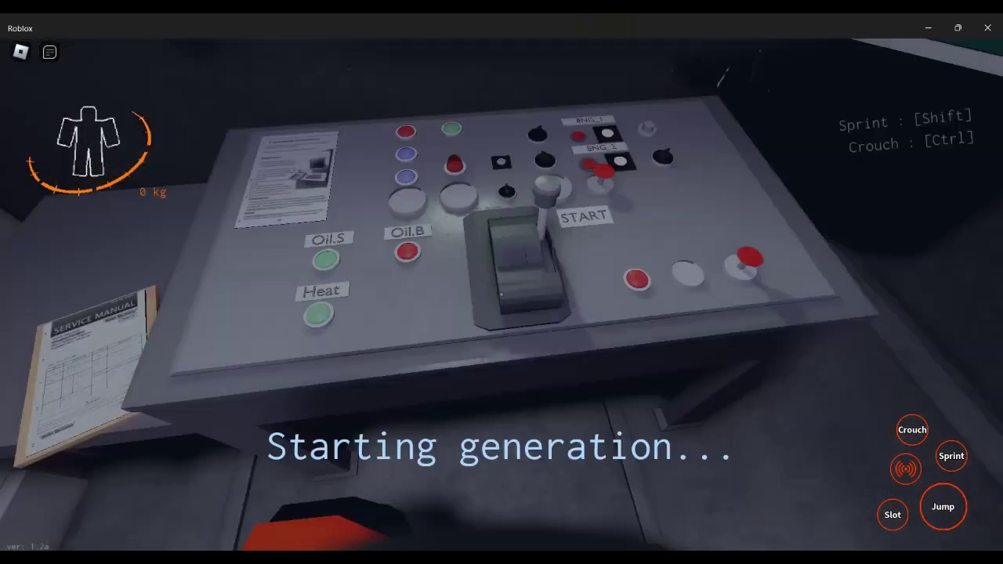
# - Walk out the ship's exit door and drop off the outside catwalk onto the ground
pyautogui.moveTo(501, 283); pyautogui.dragTo(235, 156)
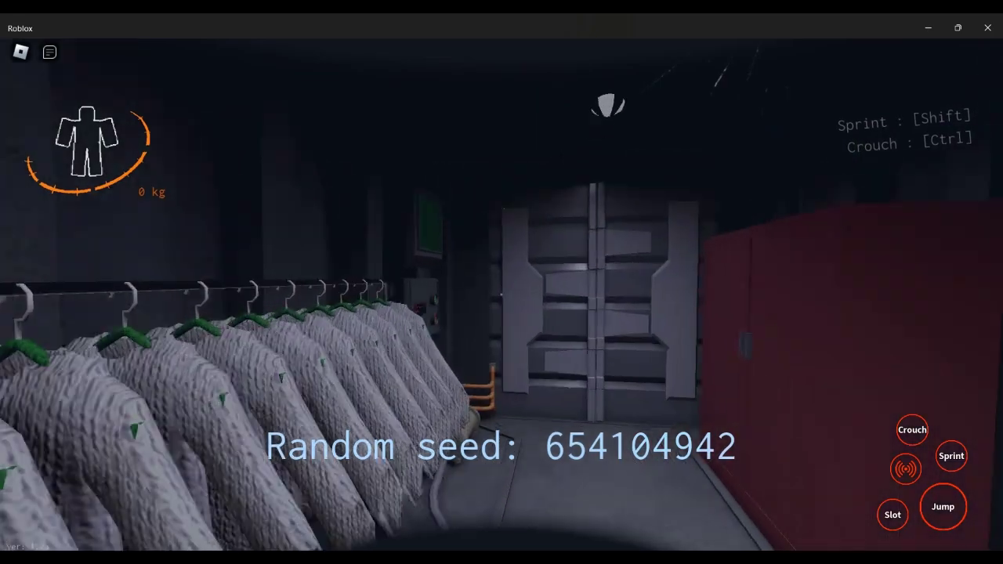
pyautogui.press('w')
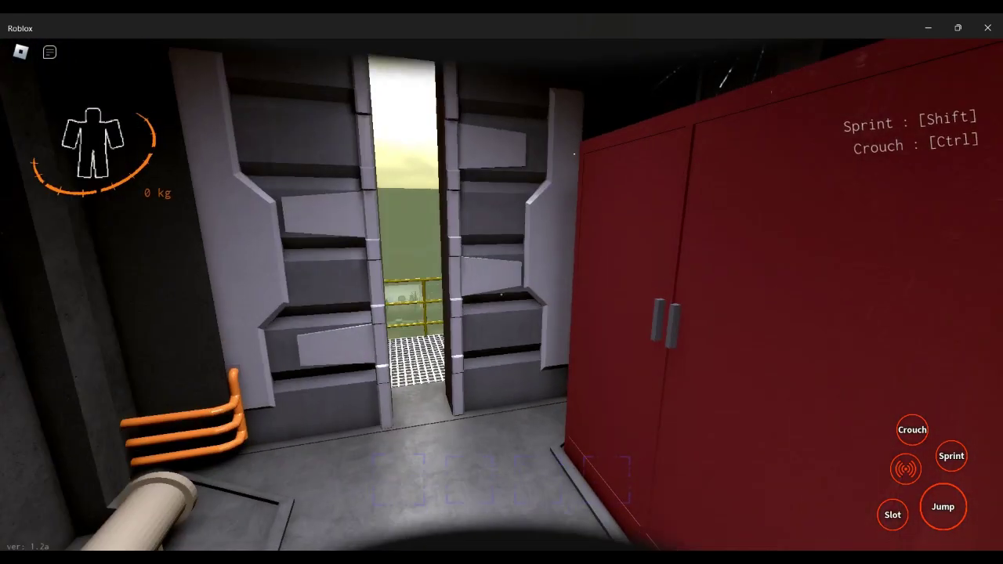
pyautogui.press('w')
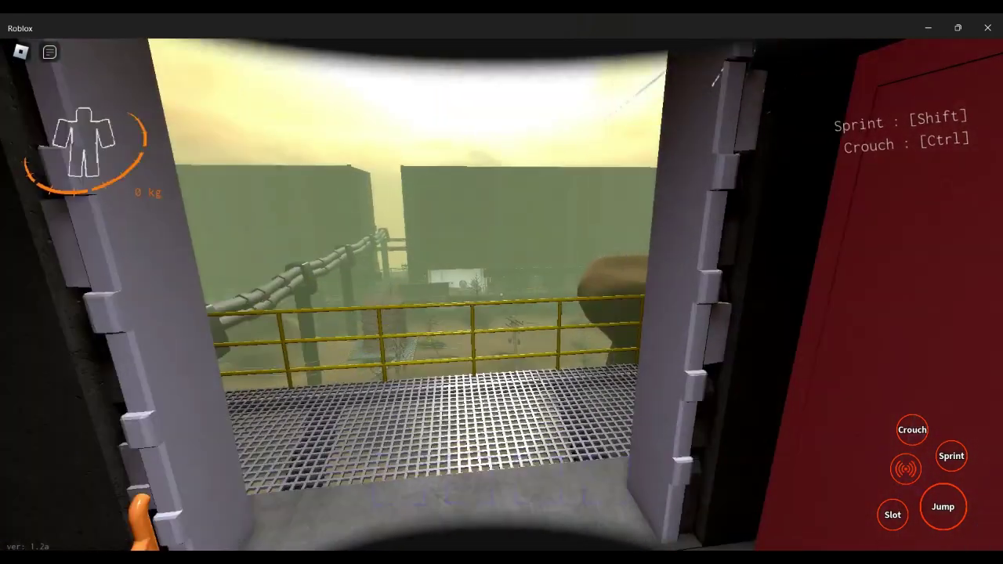
pyautogui.moveTo(502, 282); pyautogui.dragTo(314, 392)
pyautogui.moveTo(502, 282); pyautogui.dragTo(235, 392)
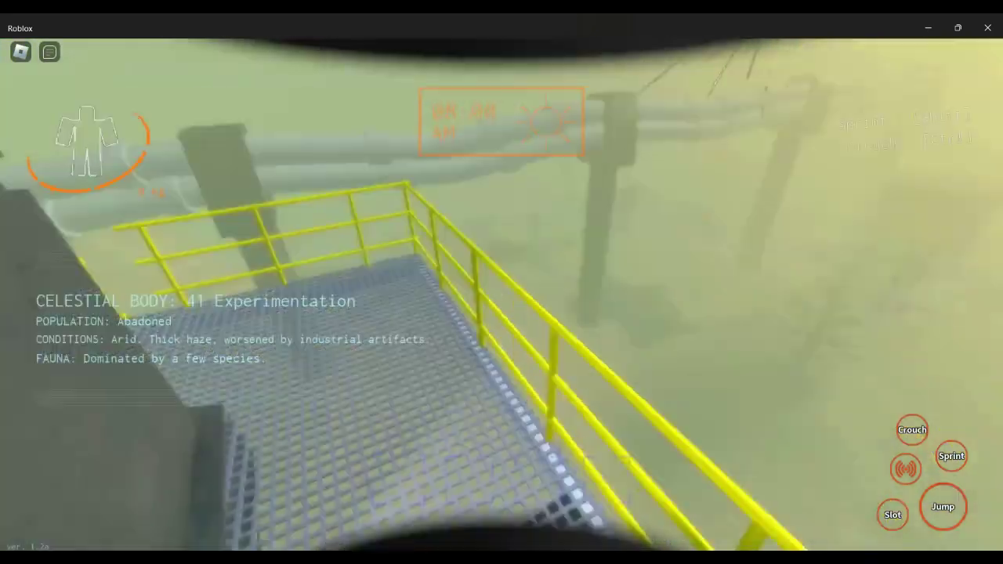
pyautogui.moveTo(501, 313); pyautogui.dragTo(549, 156)
pyautogui.moveTo(502, 282); pyautogui.dragTo(353, 282)
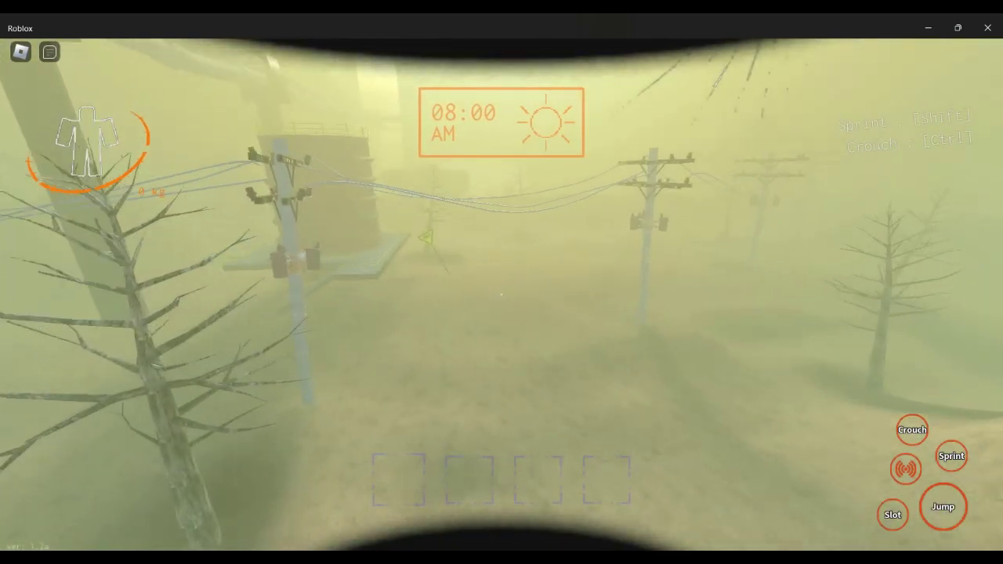
pyautogui.moveTo(502, 235); pyautogui.dragTo(502, 431)
pyautogui.press('w')
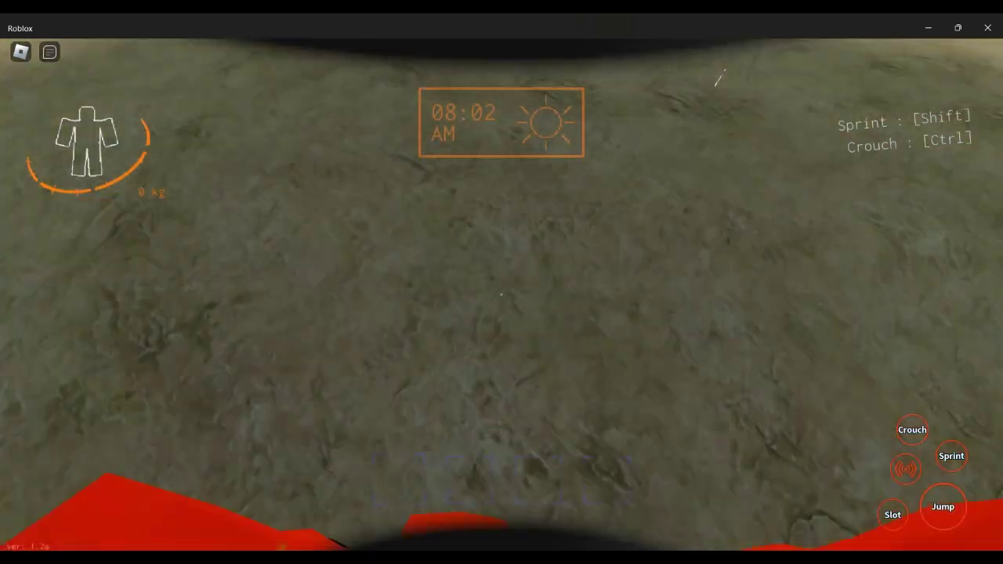
# - Cross the foggy ground past the tree, climb the ladder and reach the blue double door
pyautogui.moveTo(501, 392); pyautogui.dragTo(502, 196)
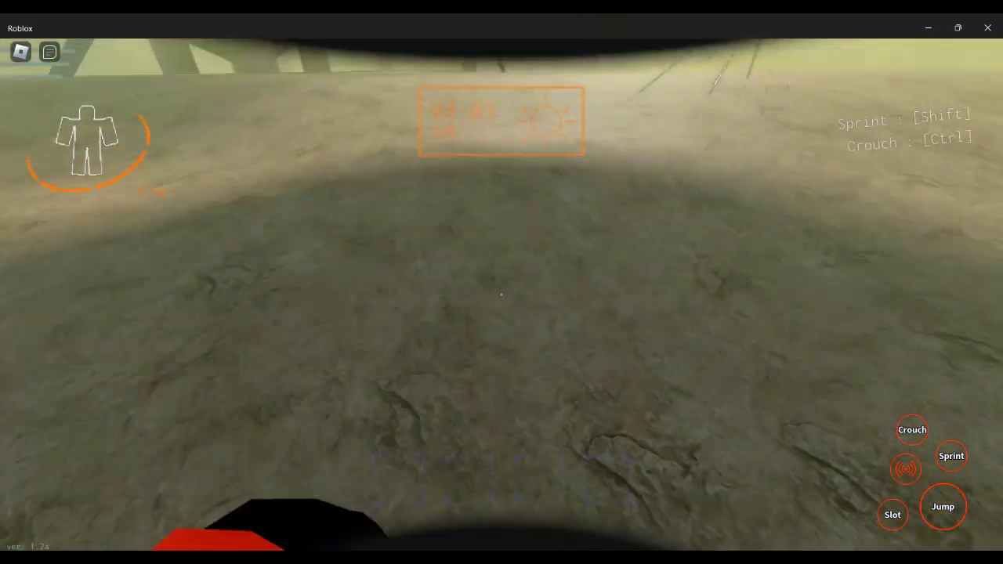
pyautogui.moveTo(501, 235); pyautogui.dragTo(501, 353)
pyautogui.press('w')
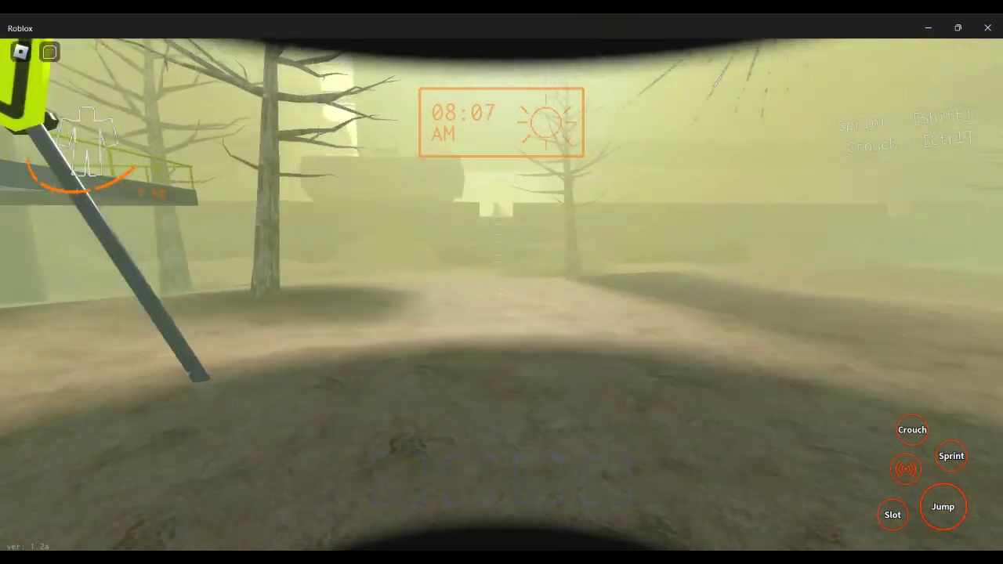
pyautogui.press('w')
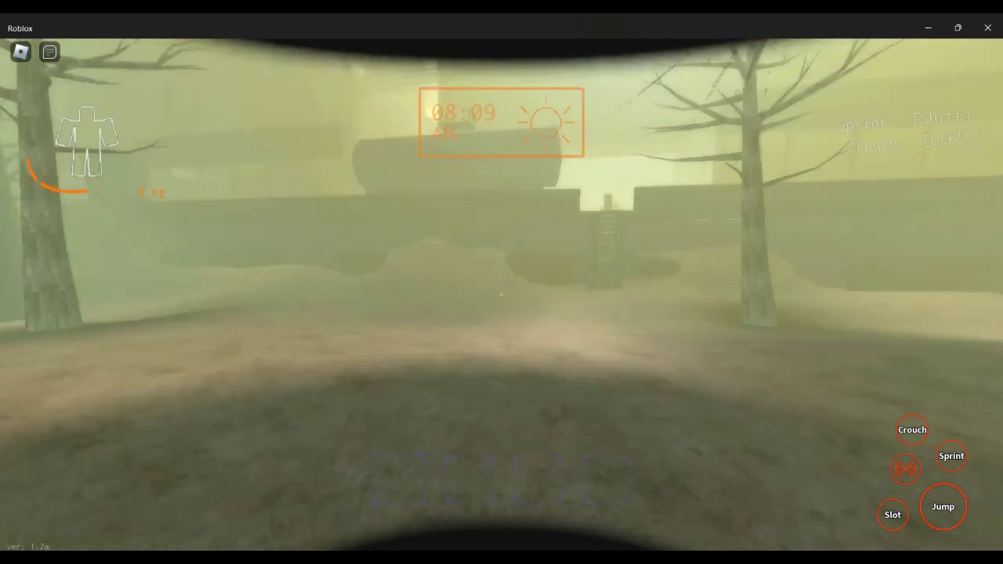
pyautogui.press('w')
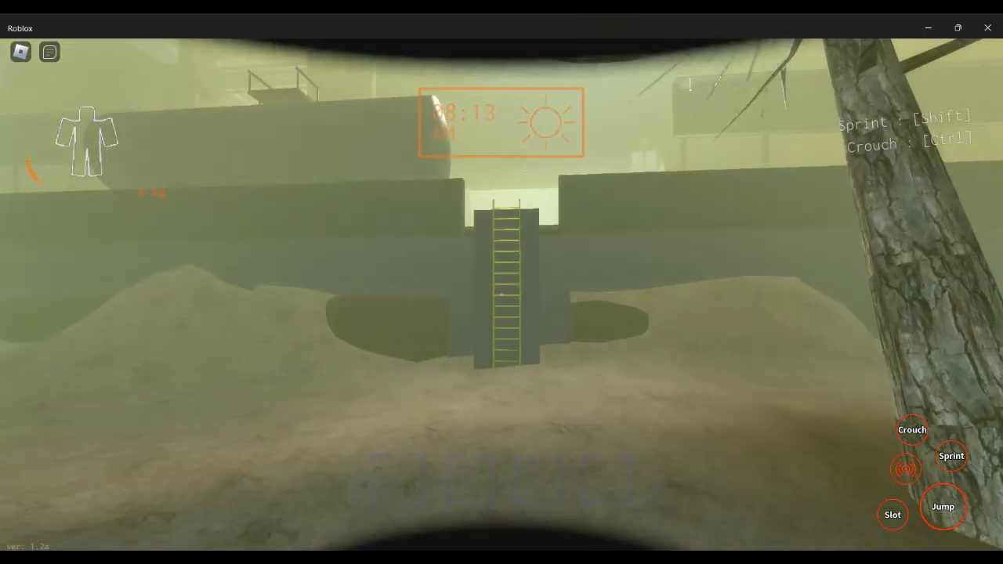
pyautogui.press('w')
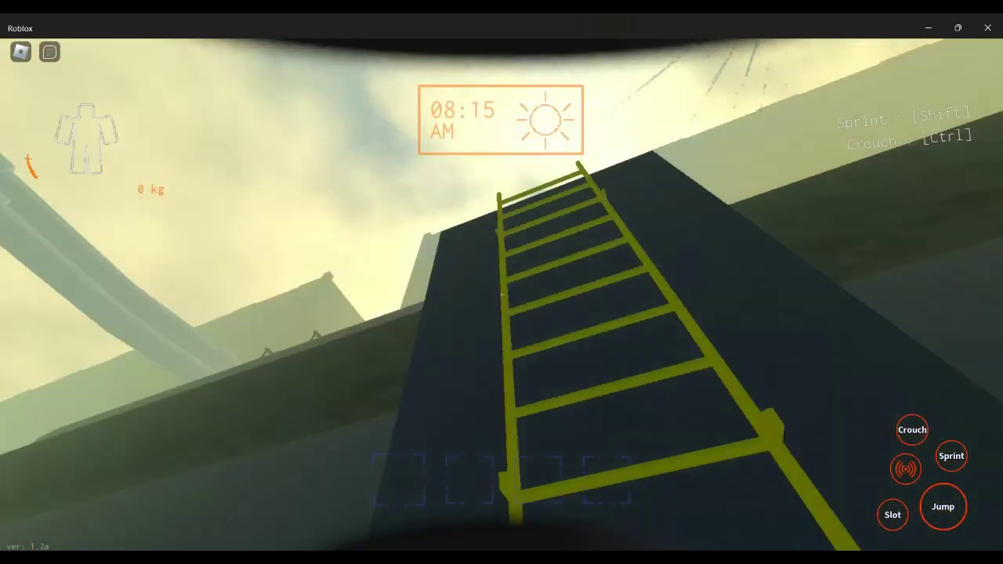
pyautogui.press('w')
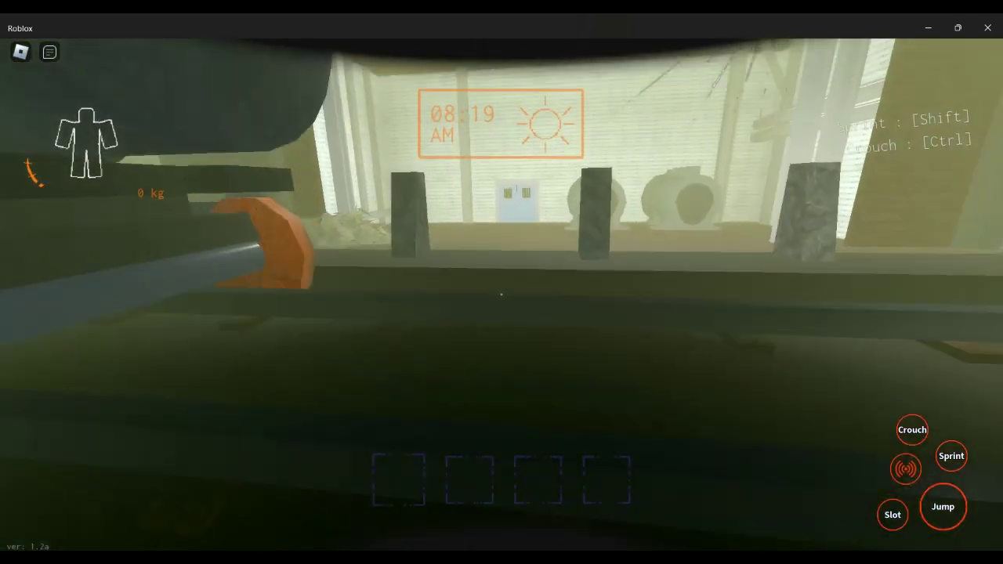
pyautogui.press('w')
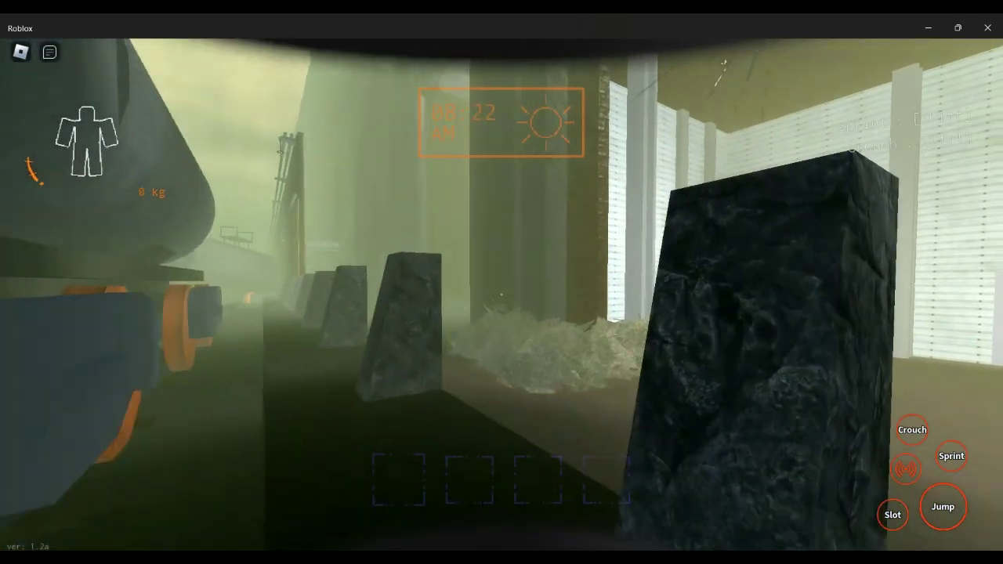
pyautogui.press('w')
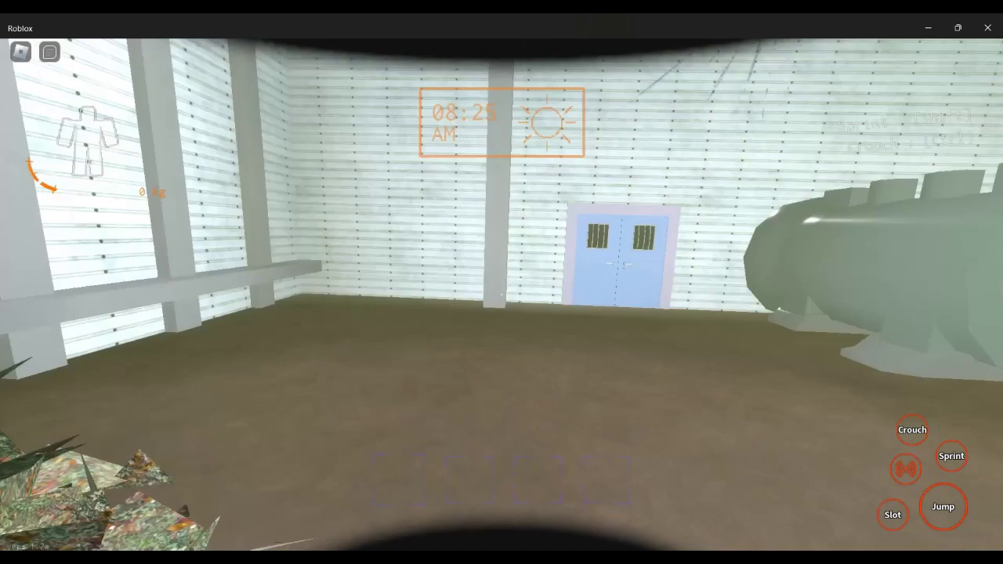
pyautogui.press('w')
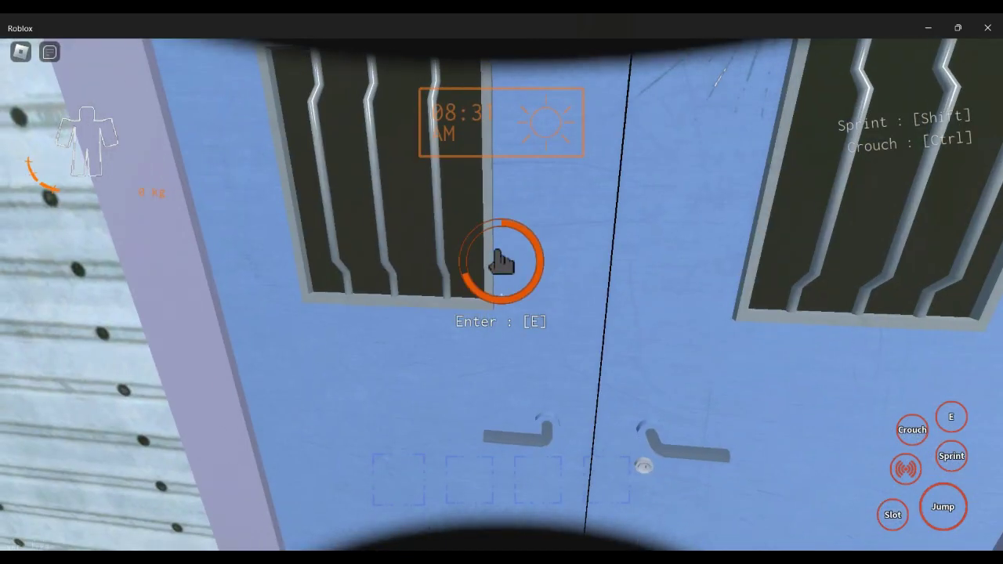
# - Enter the facility through the blue door and open the grey barred door
pyautogui.click(501, 294)
pyautogui.press('w')
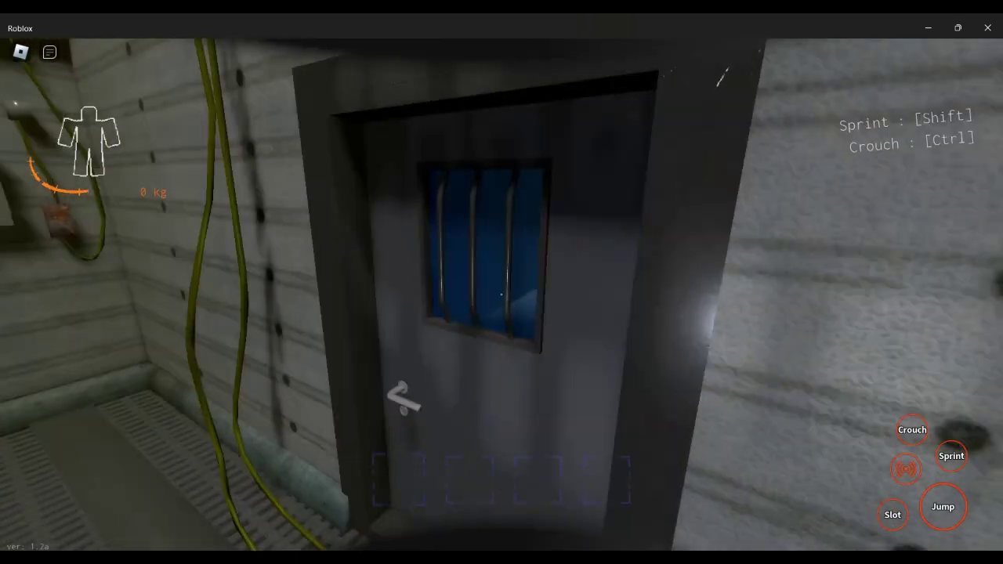
pyautogui.press('w')
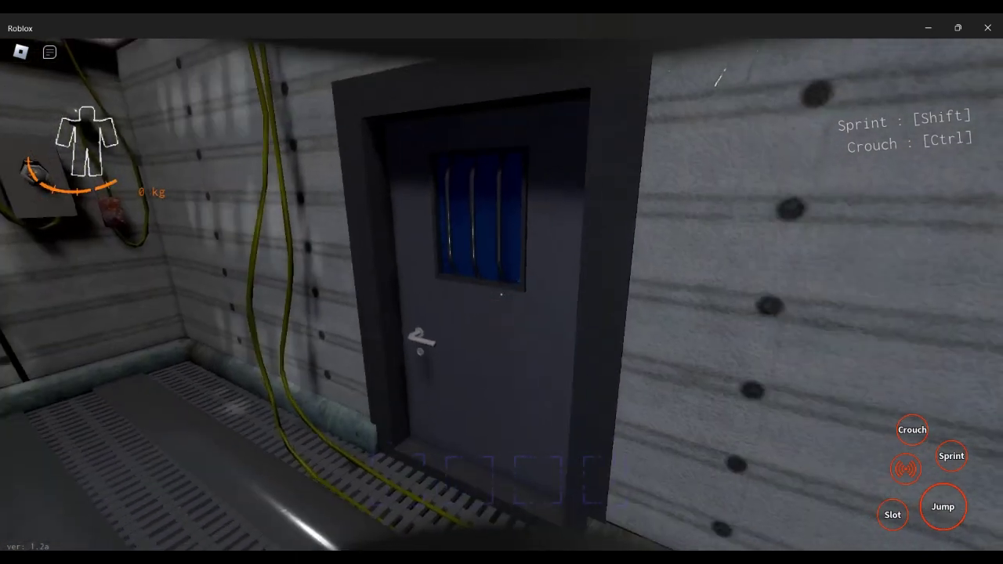
pyautogui.press('a')
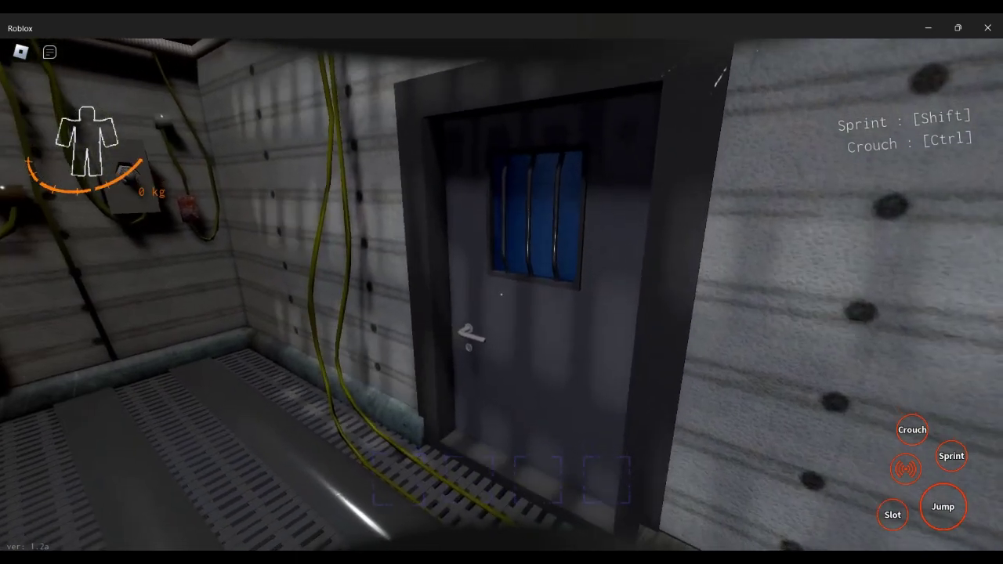
pyautogui.press('d')
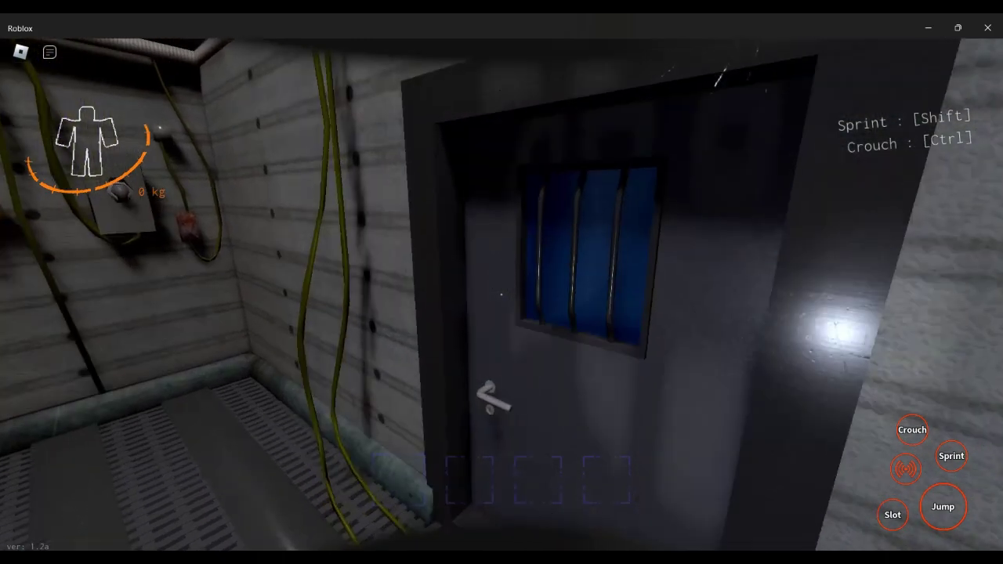
pyautogui.press('w')
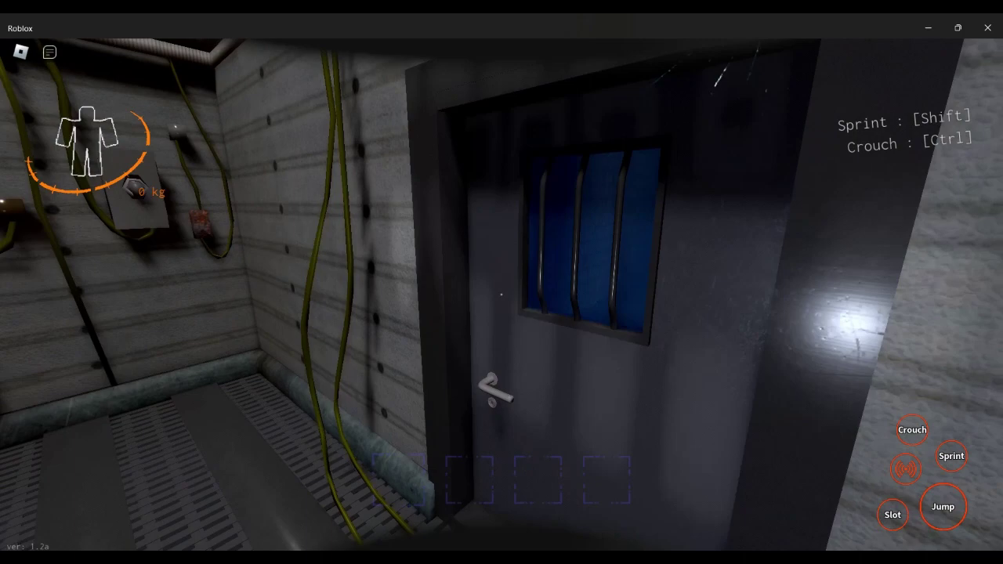
# - Back away and cross the metal room to the next barred door
pyautogui.press('s')
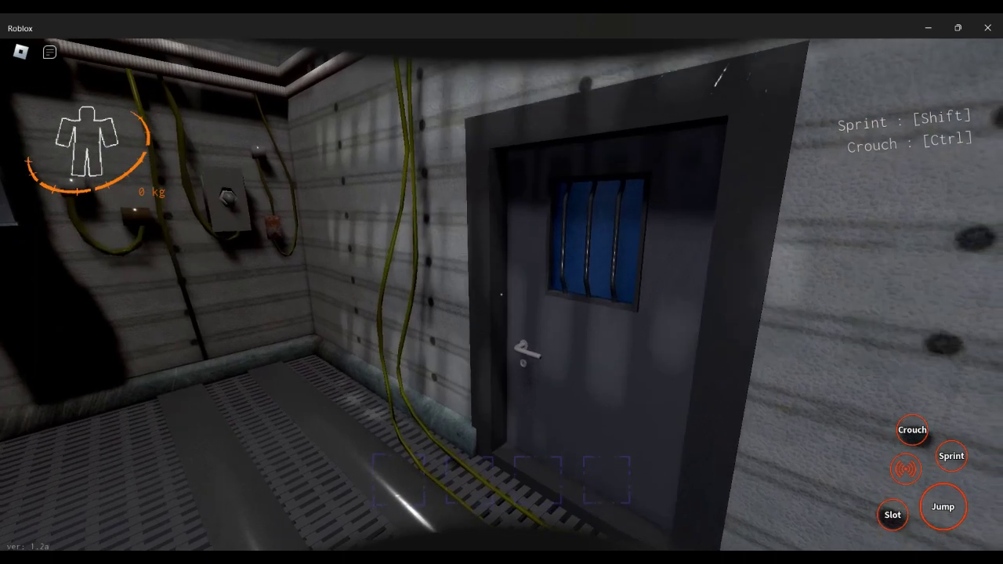
pyautogui.press('w')
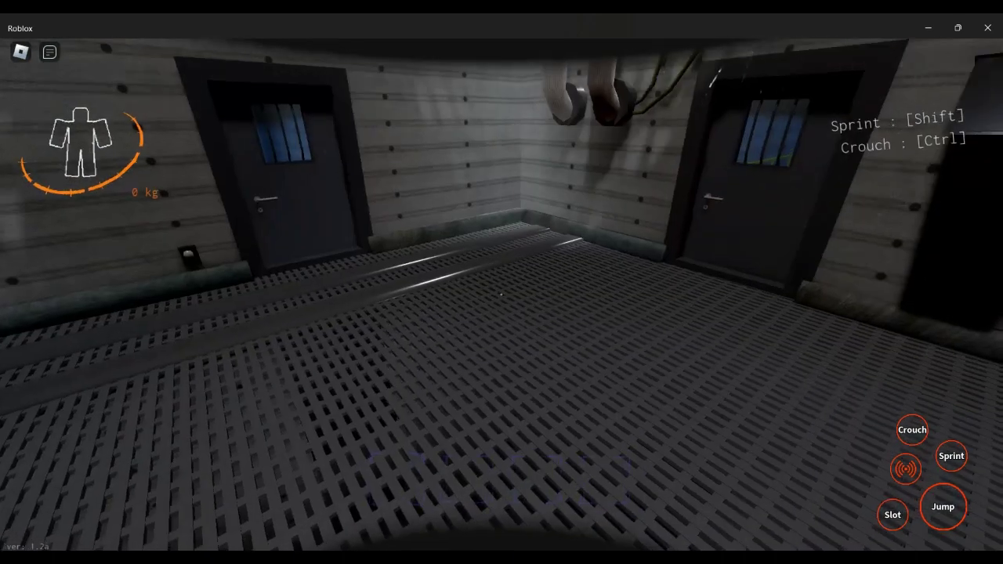
pyautogui.press('w')
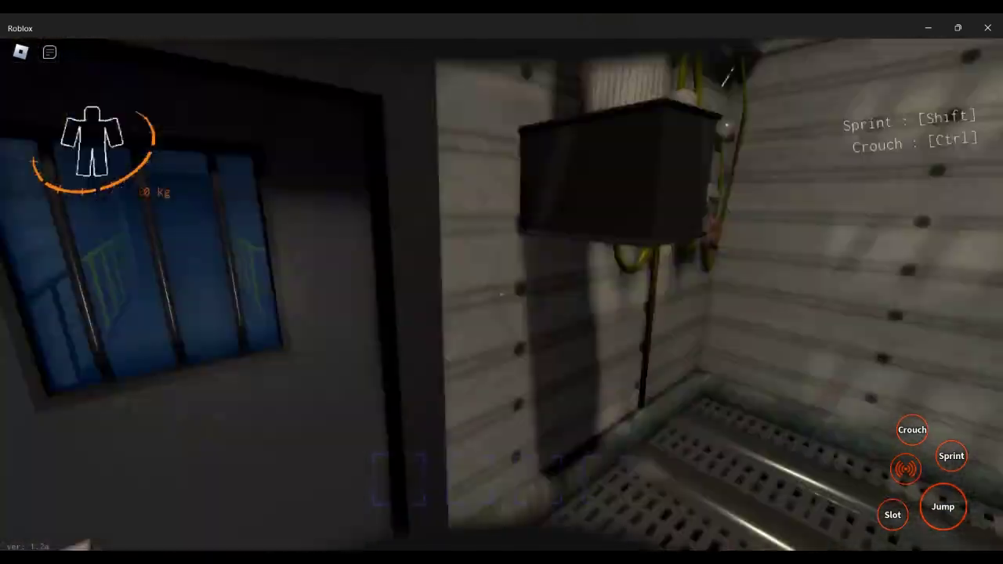
pyautogui.press('w')
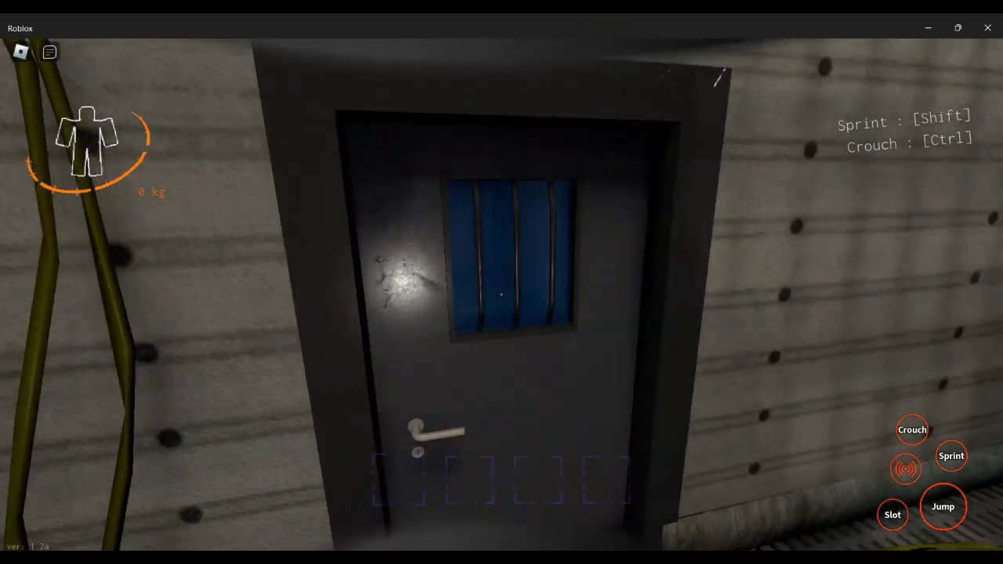
# - Pass through the dark corridor and open the next door
pyautogui.press('w')
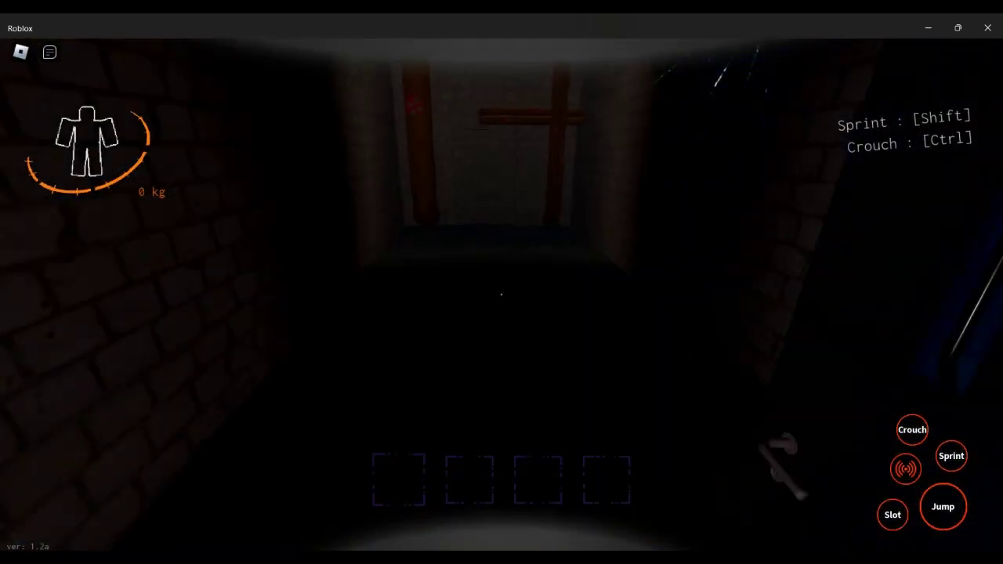
pyautogui.press('w')
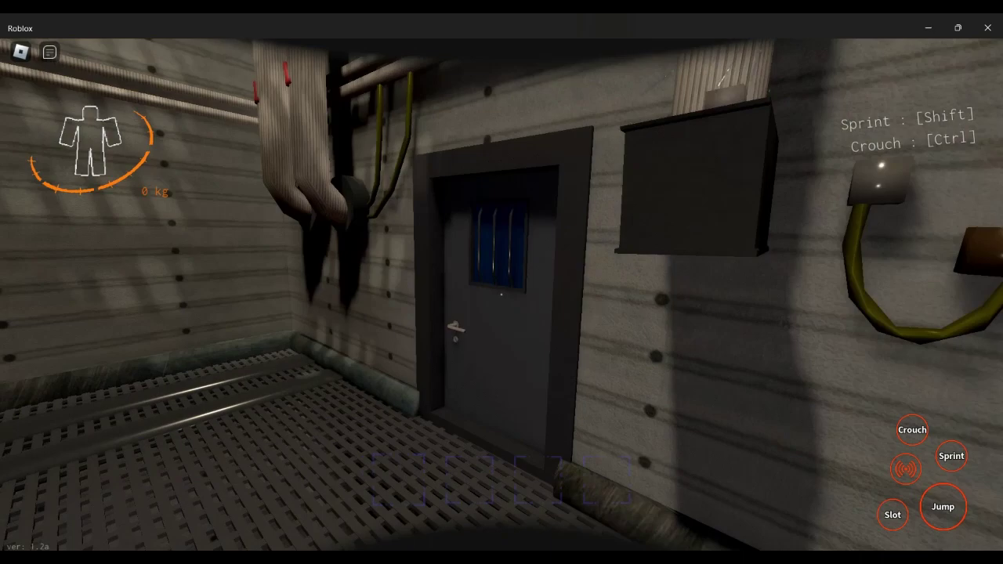
pyautogui.press('w')
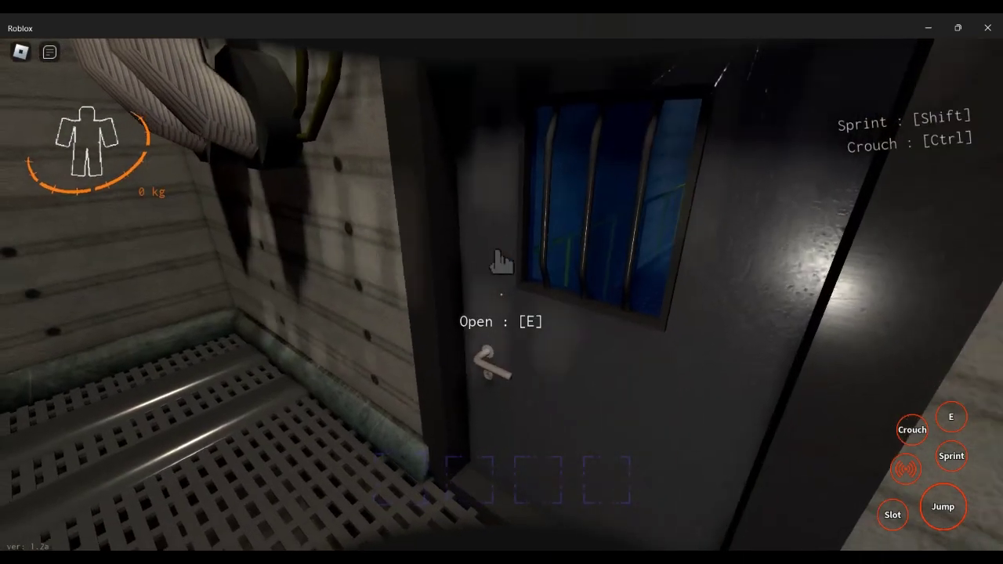
pyautogui.press('e')
pyautogui.press('w')
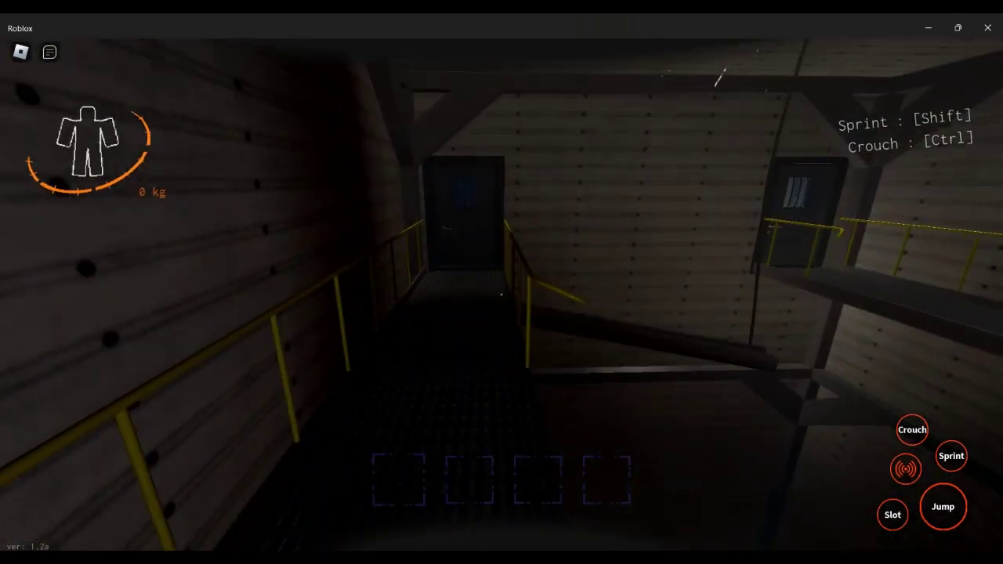
# - Follow the catwalk, open the barred door and descend the grated stairs
pyautogui.press('w')
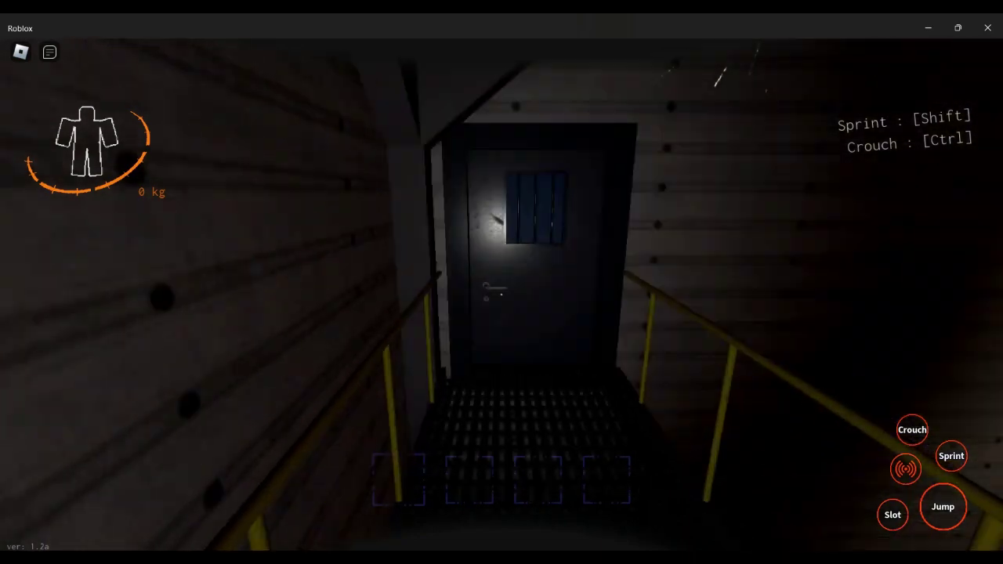
pyautogui.press('w')
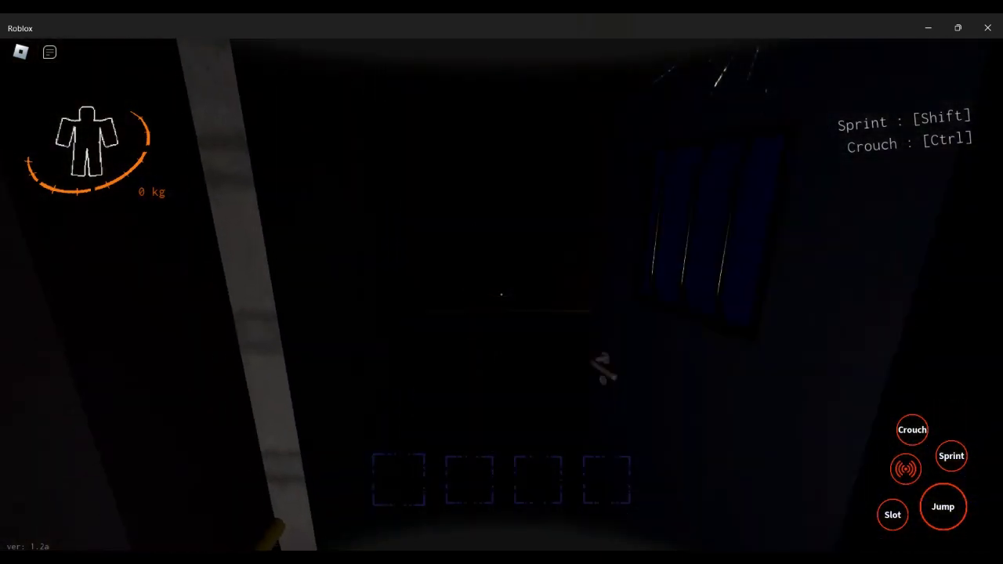
pyautogui.press('w')
pyautogui.press('w')
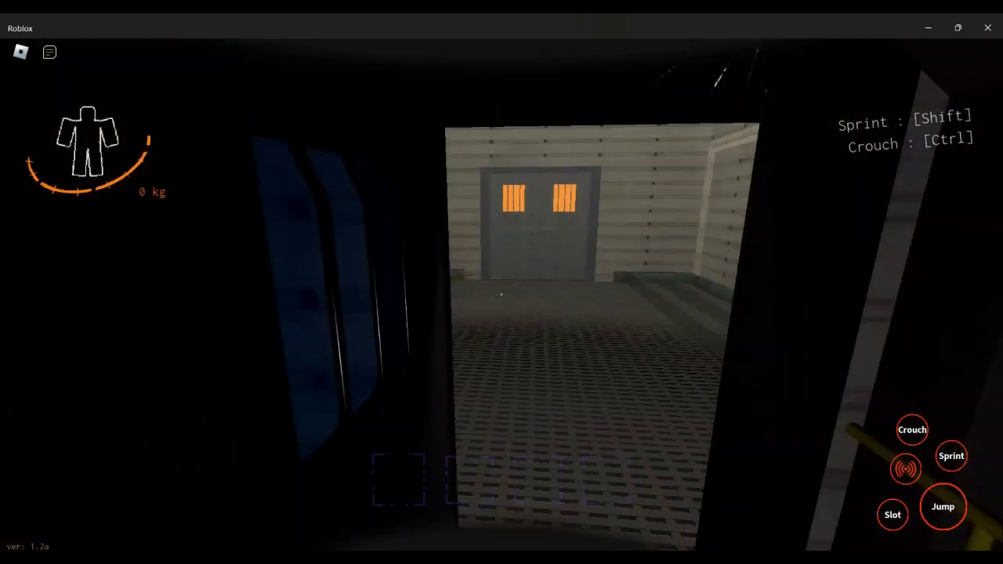
pyautogui.press('w')
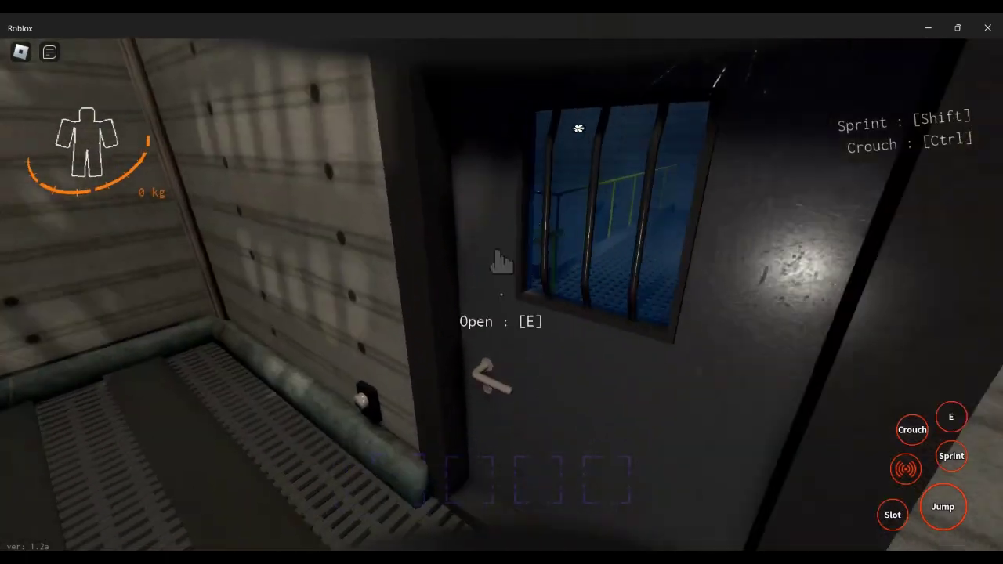
pyautogui.press('e')
pyautogui.press('w')
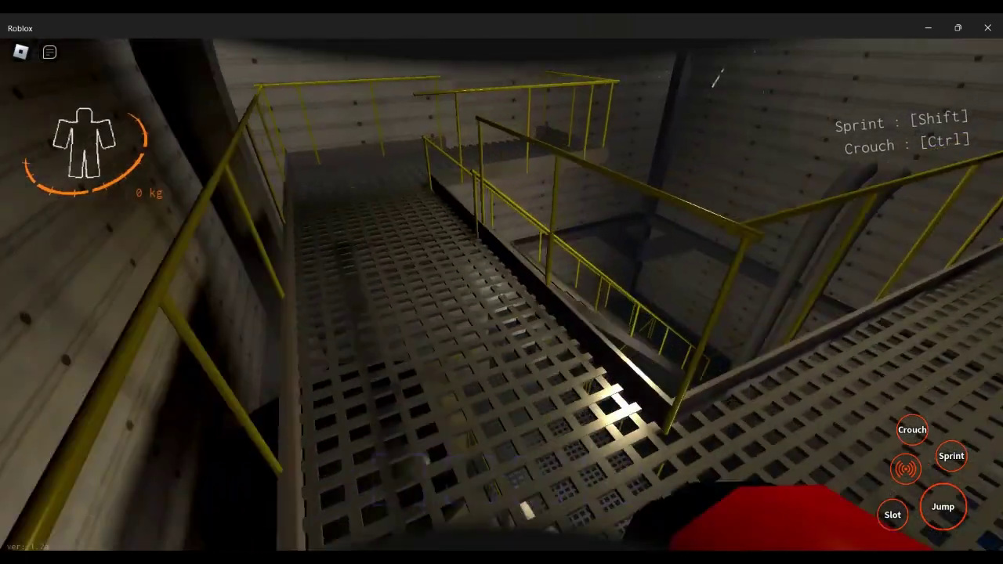
pyautogui.press('w')
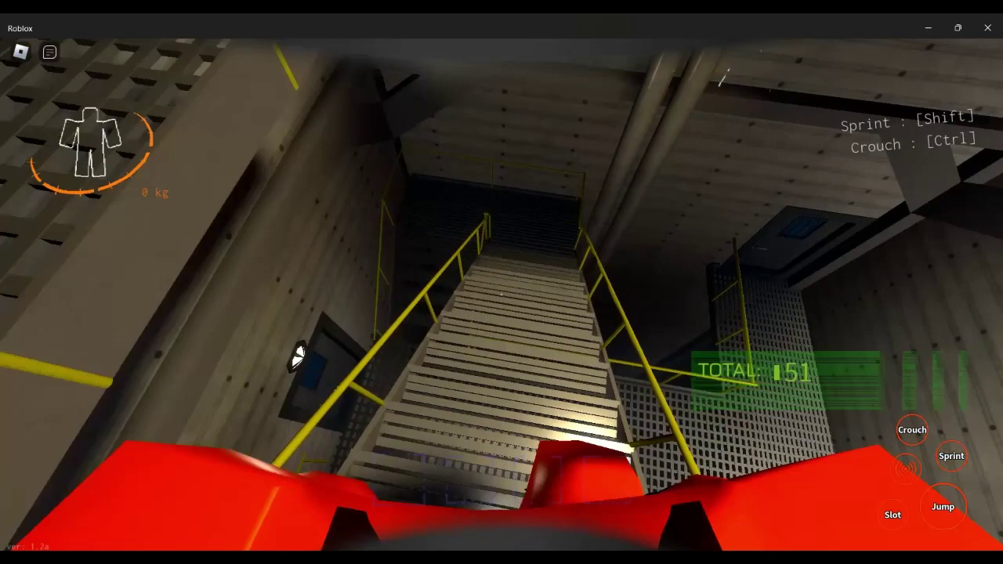
pyautogui.press('w')
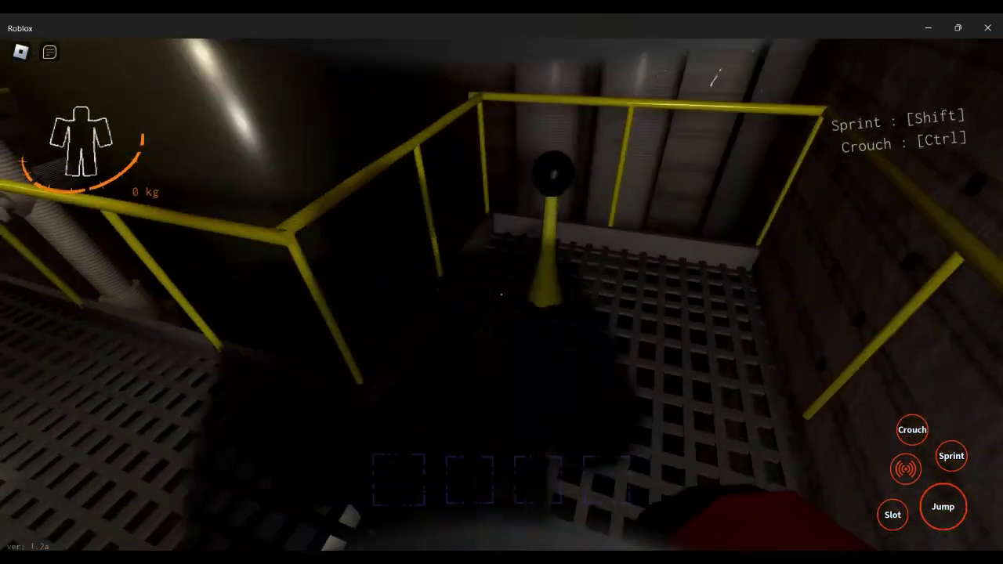
# - Pick up the clown horn and put it away
pyautogui.press('e')
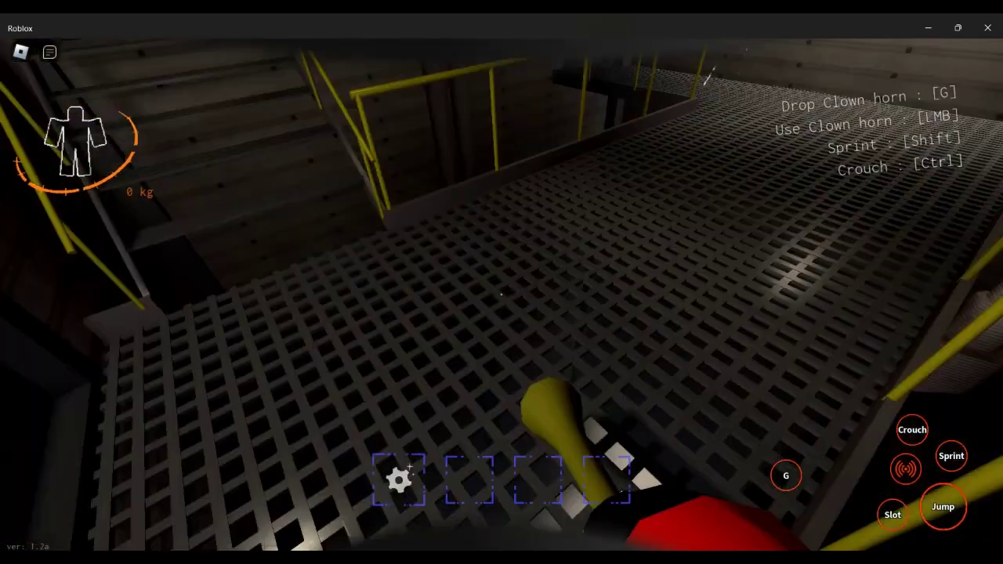
pyautogui.press('w')
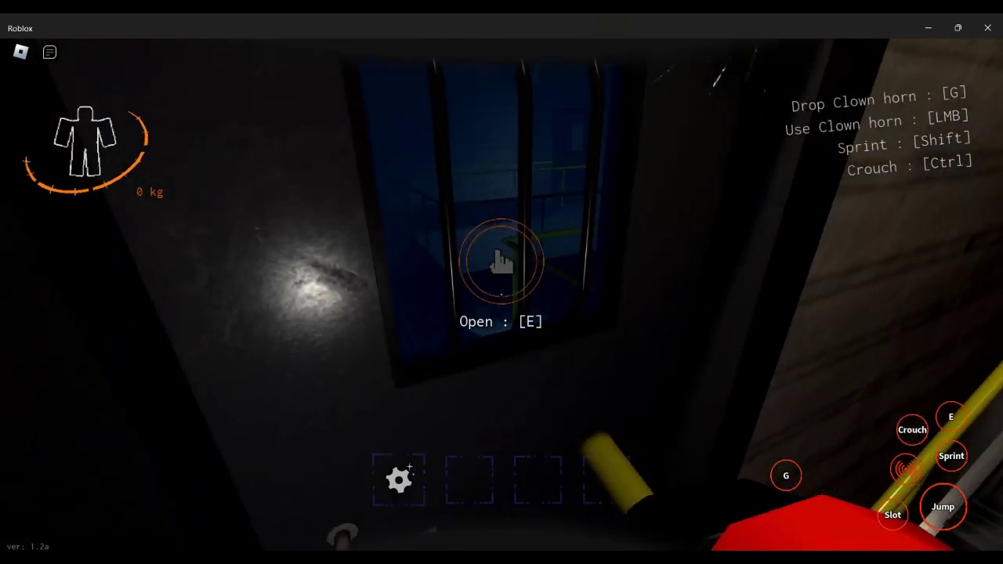
pyautogui.press('e')
pyautogui.press('g')
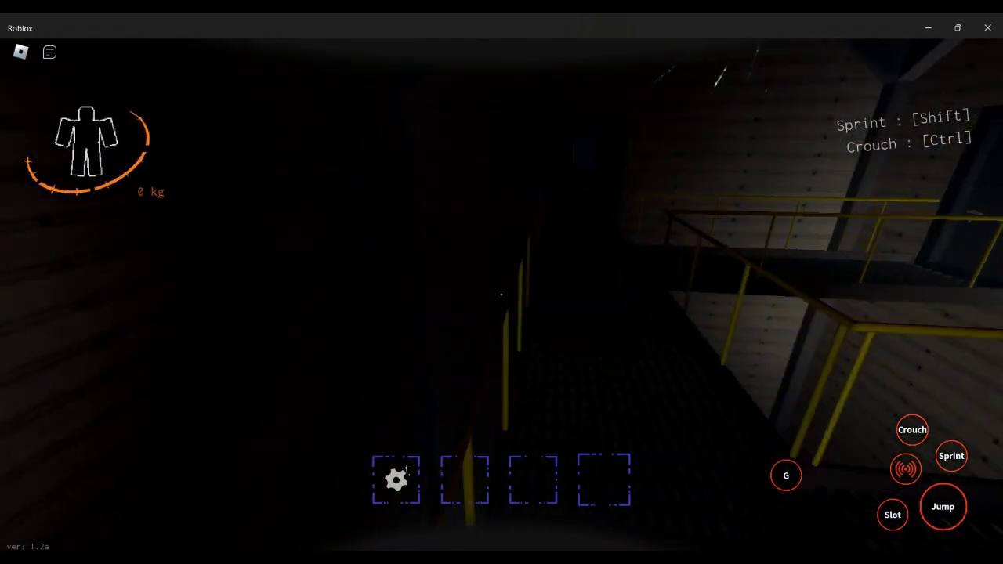
# - Climb the catwalk stairs, open the barred door and grab the 7 kg Engine scrap
pyautogui.press('w')
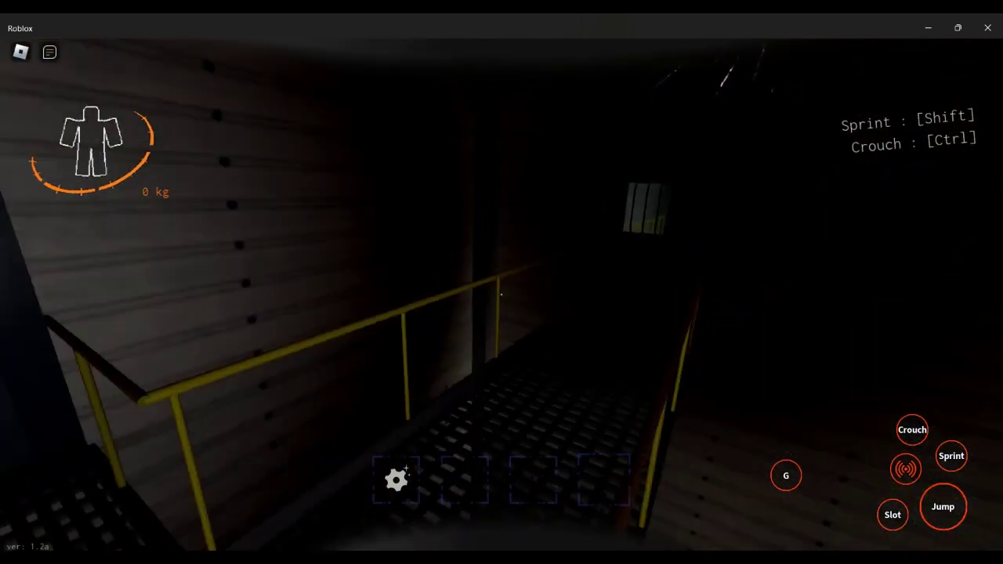
pyautogui.press('w')
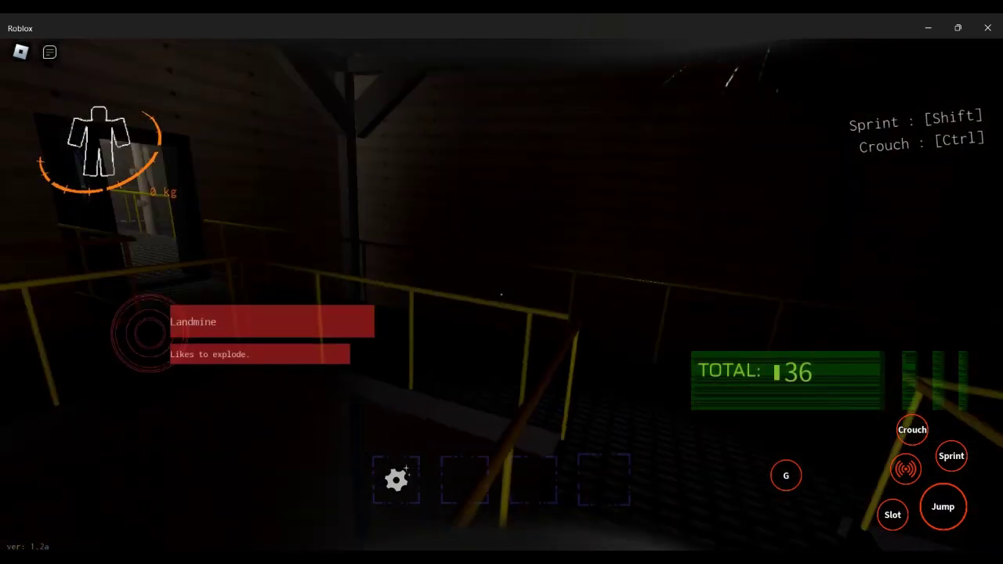
pyautogui.press('w')
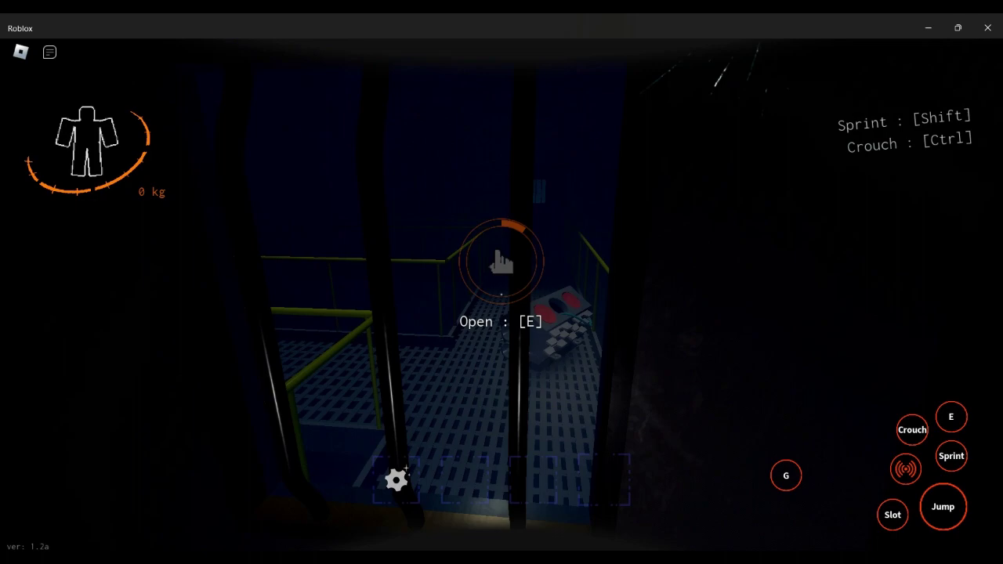
pyautogui.press('w')
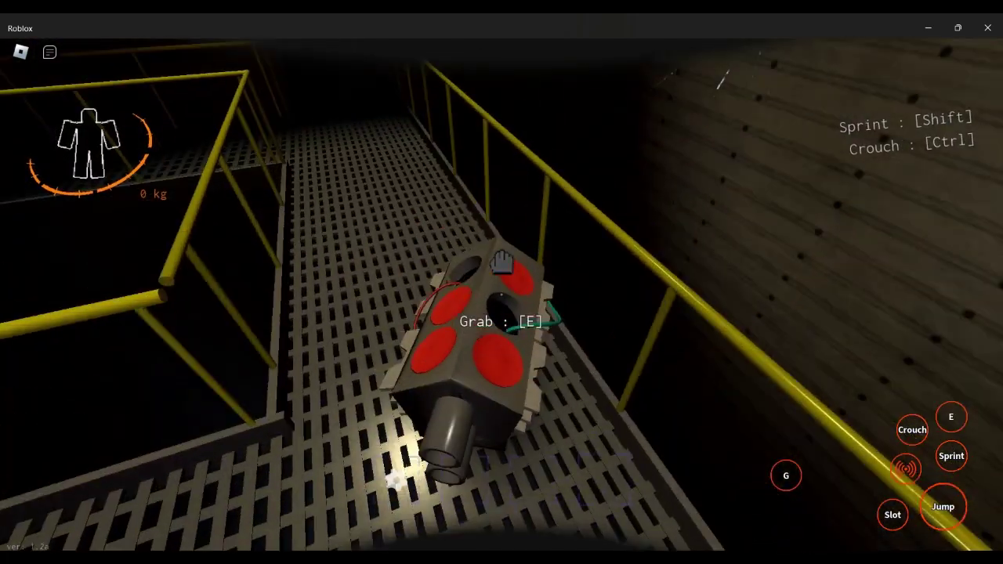
pyautogui.press('e')
pyautogui.press('w')
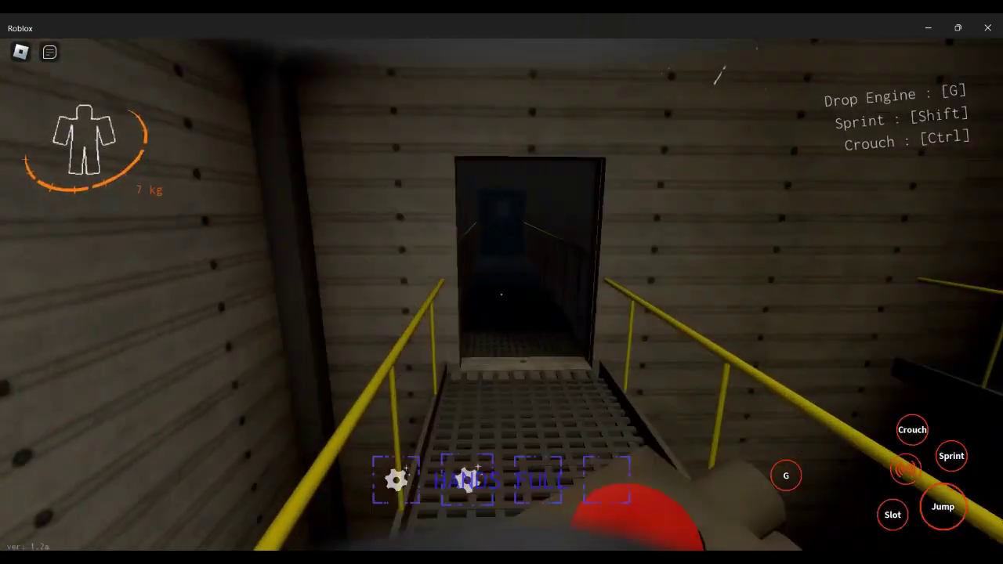
# - Carry the engine along the catwalk and through the next door
pyautogui.press('w')
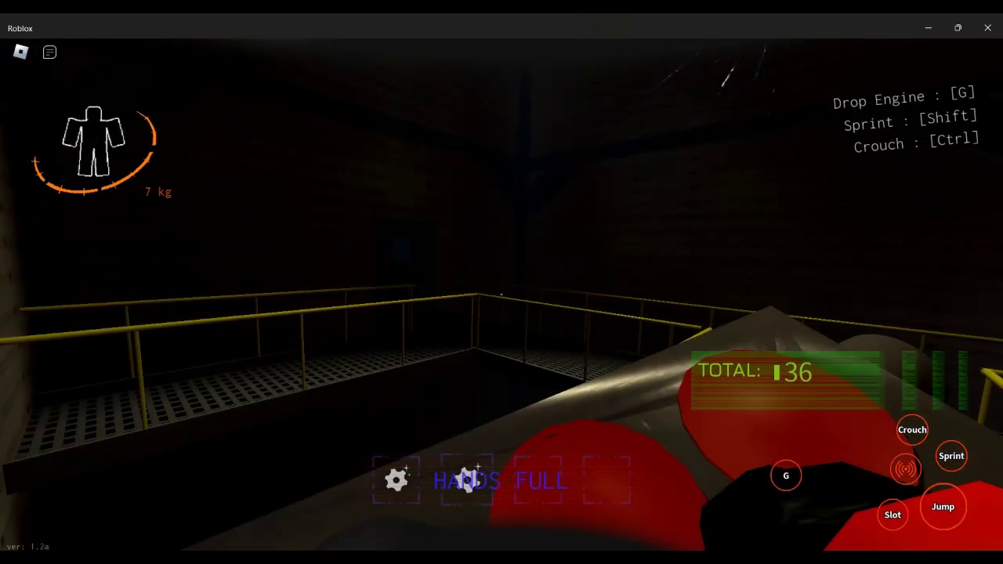
pyautogui.press('w')
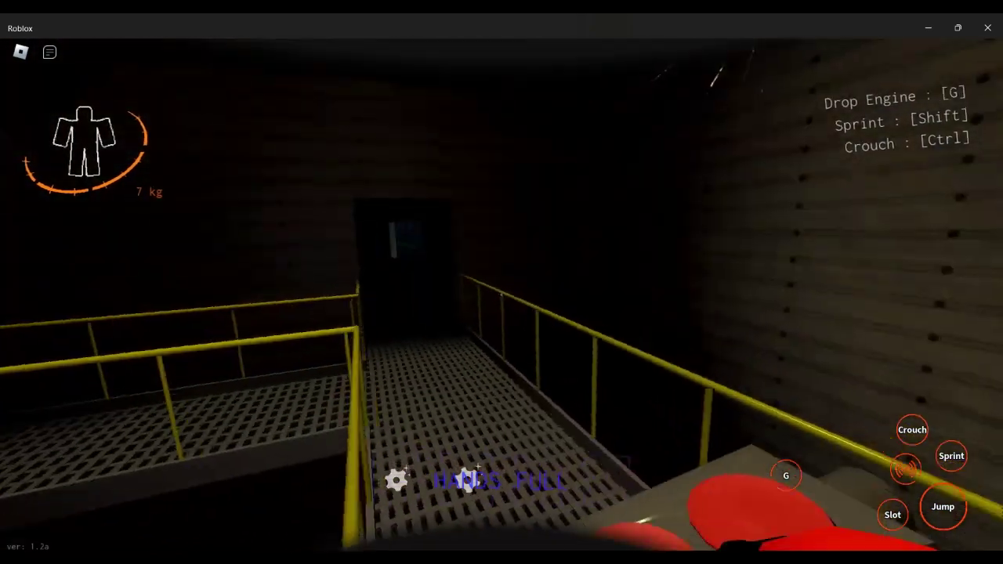
pyautogui.press('w')
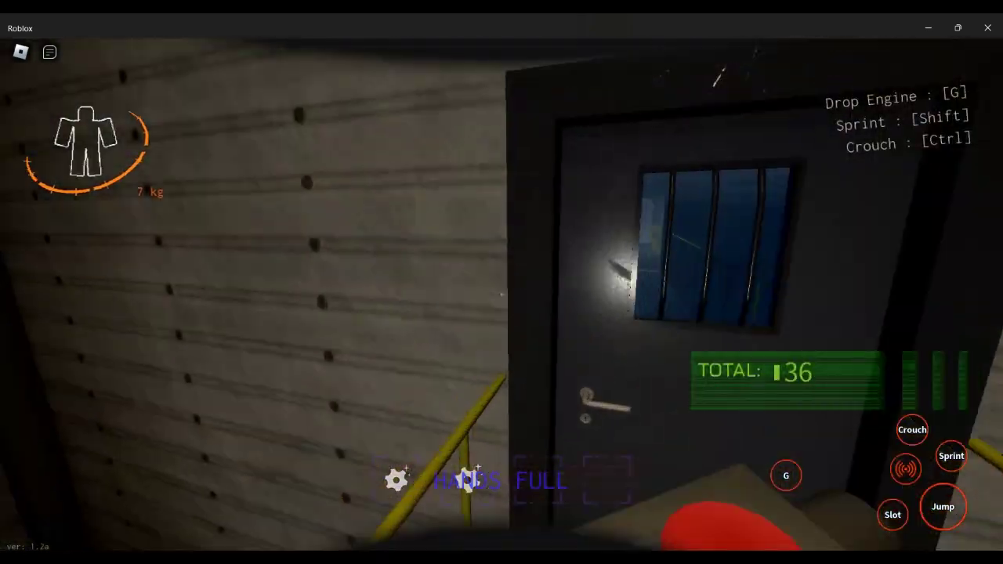
pyautogui.press('w')
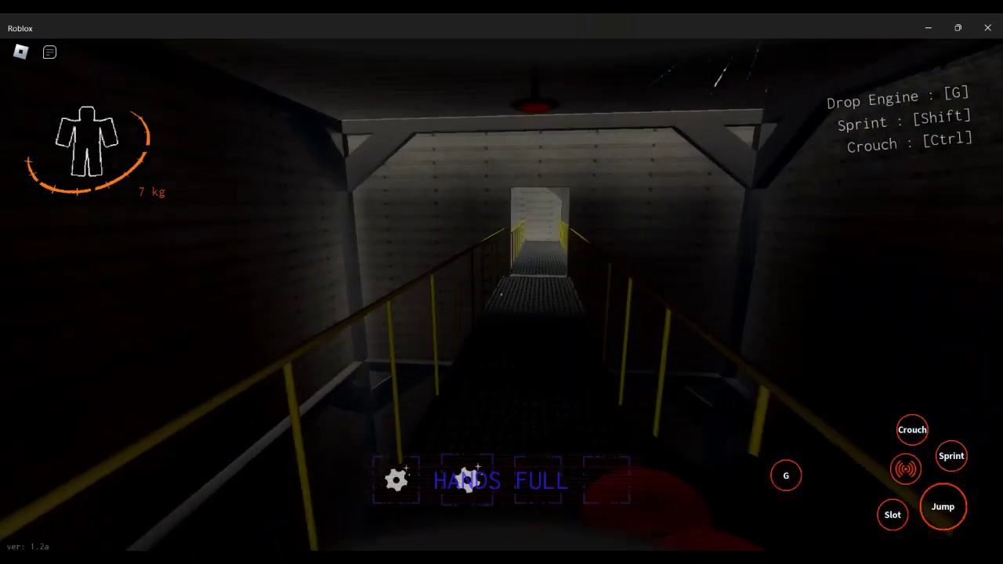
pyautogui.press('w')
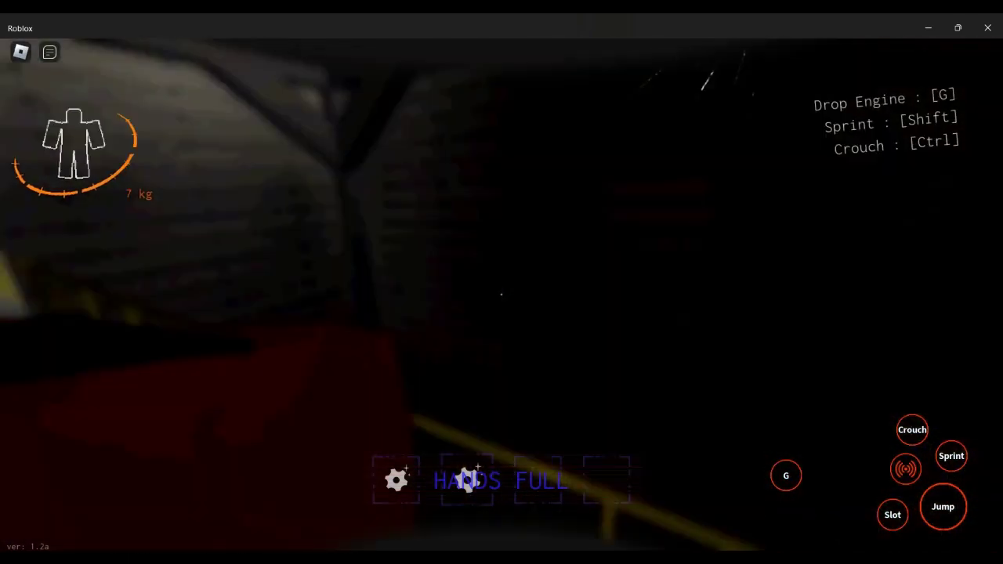
pyautogui.press('w')
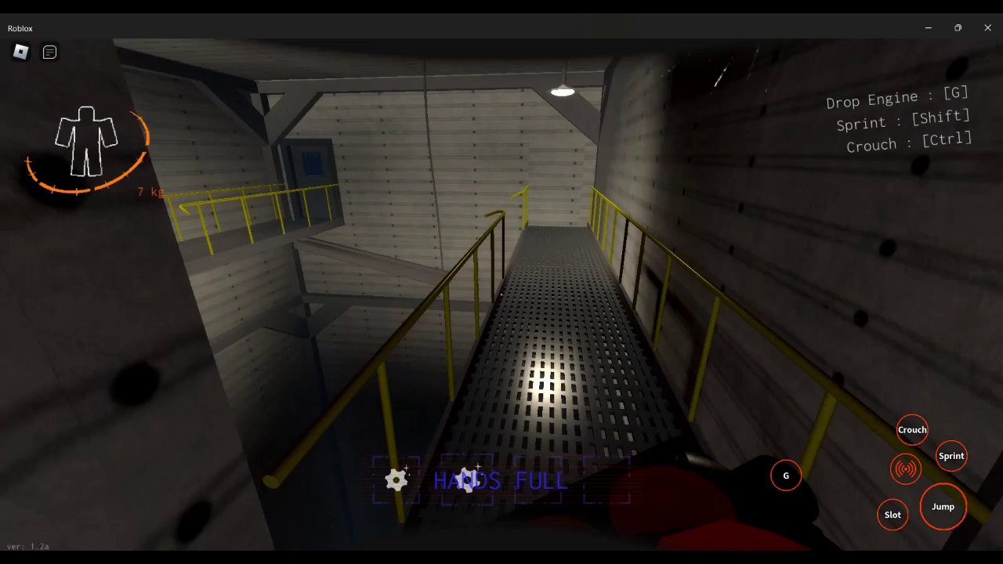
# - Continue onto the darker catwalk above the shaft toward the blue barred door
pyautogui.press('w')
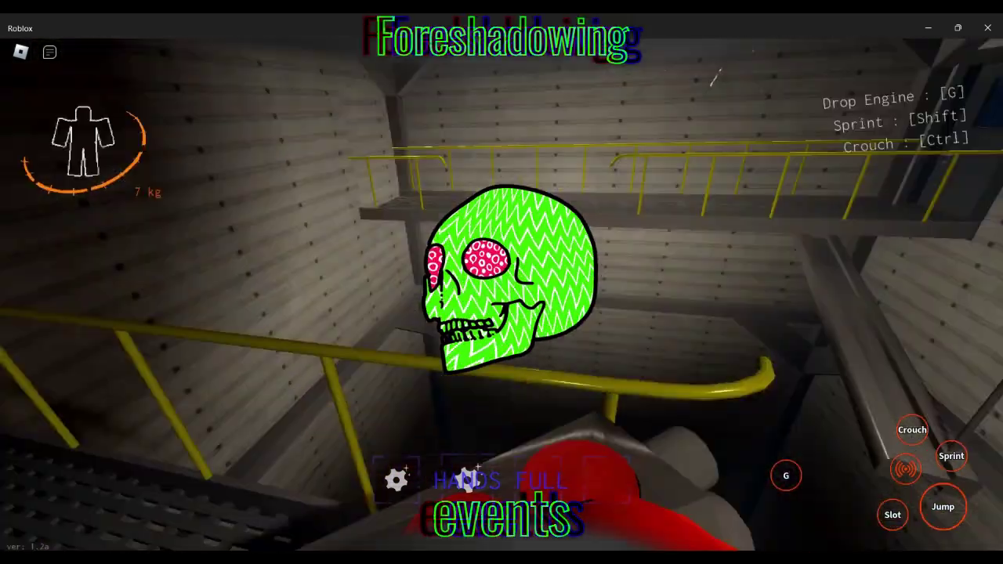
pyautogui.press('w')
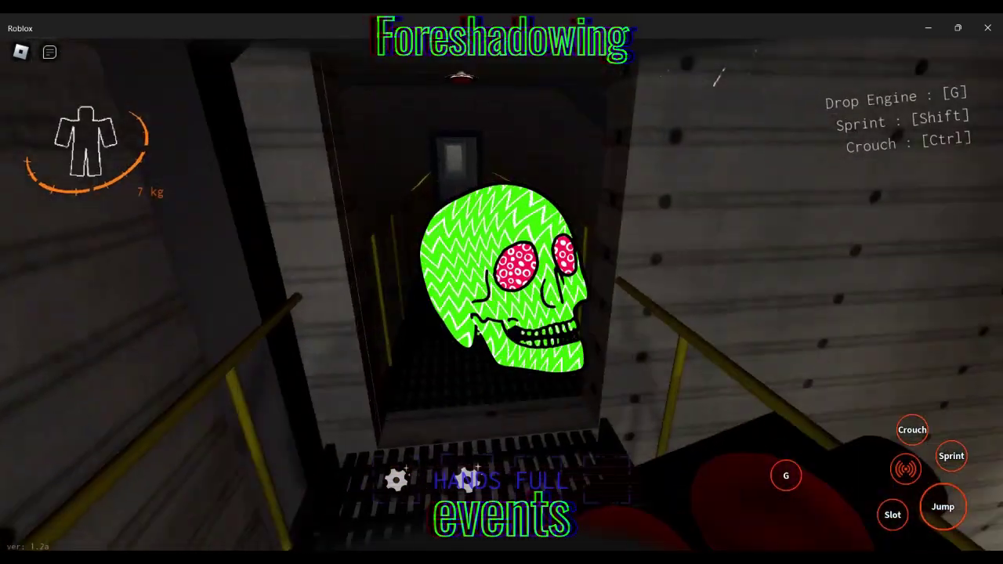
pyautogui.press('w')
pyautogui.press('w')
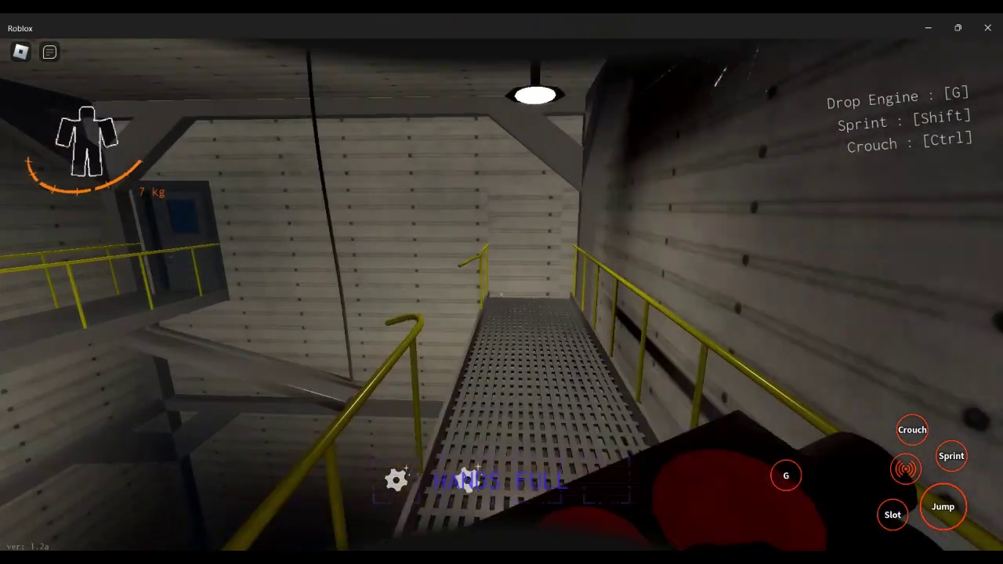
pyautogui.press('w')
pyautogui.press('w')
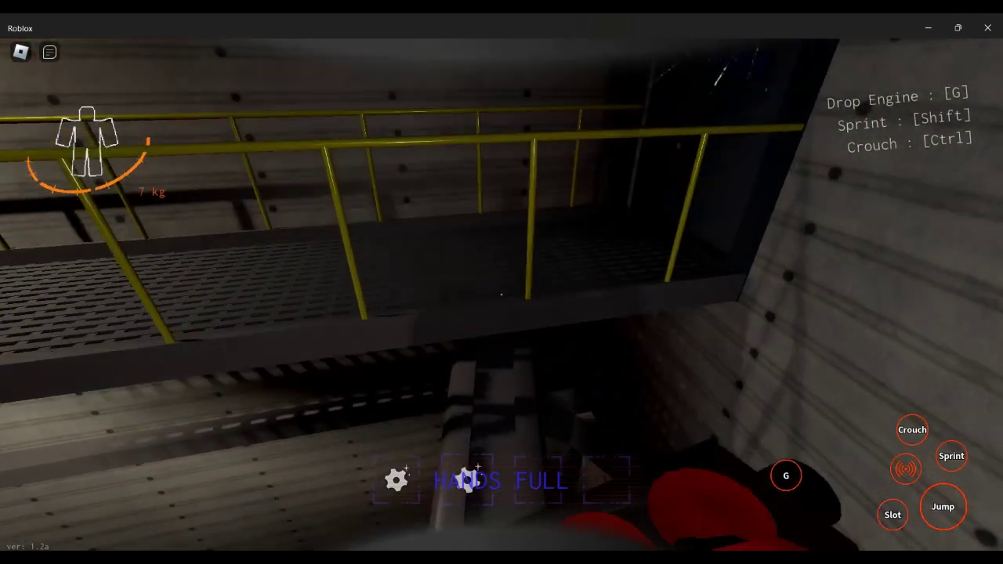
pyautogui.press('w')
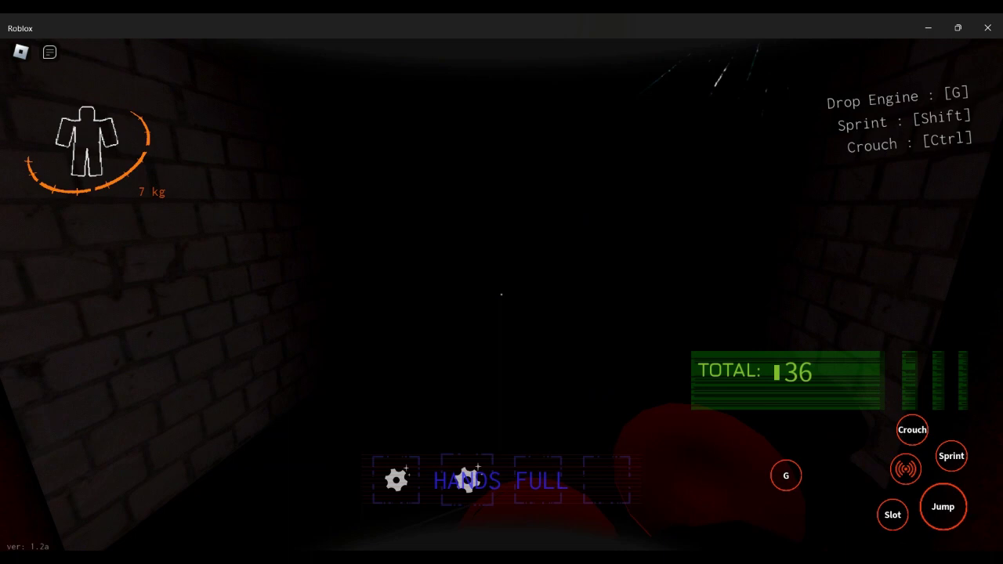
# - Look over the shaft from the lit catwalk, then walk the dark catwalk toward the doorway
pyautogui.press('w')
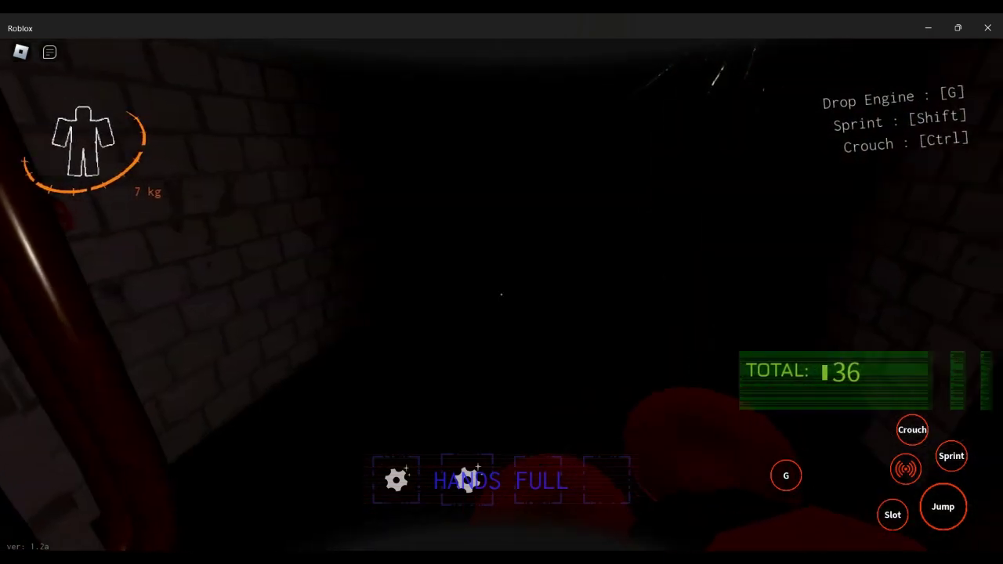
pyautogui.press('w')
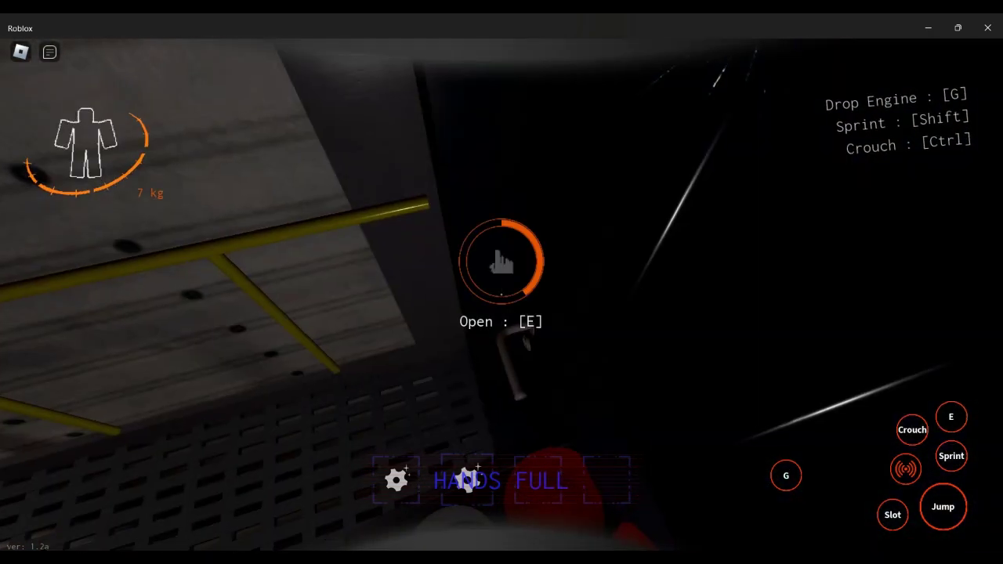
pyautogui.press('w')
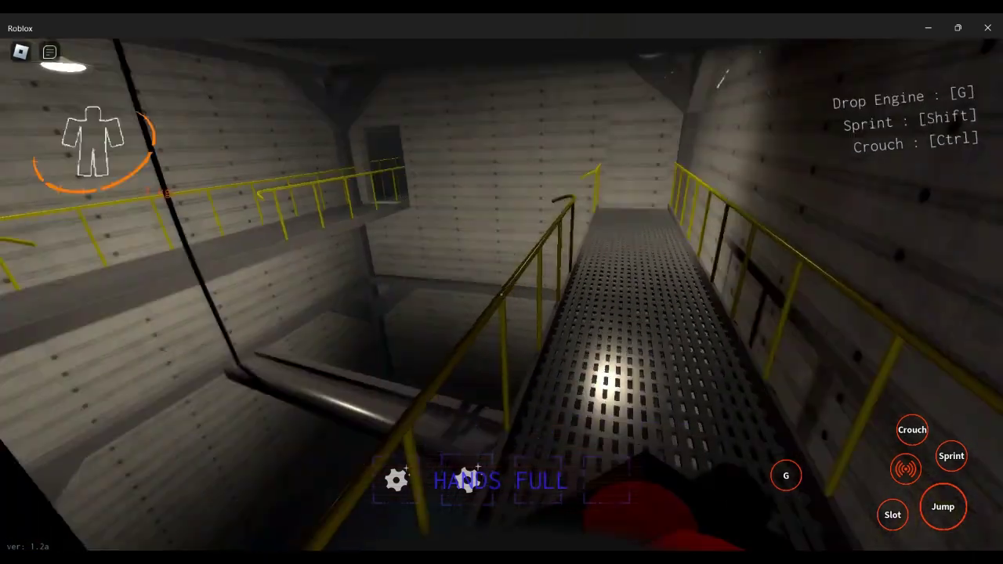
pyautogui.press('w')
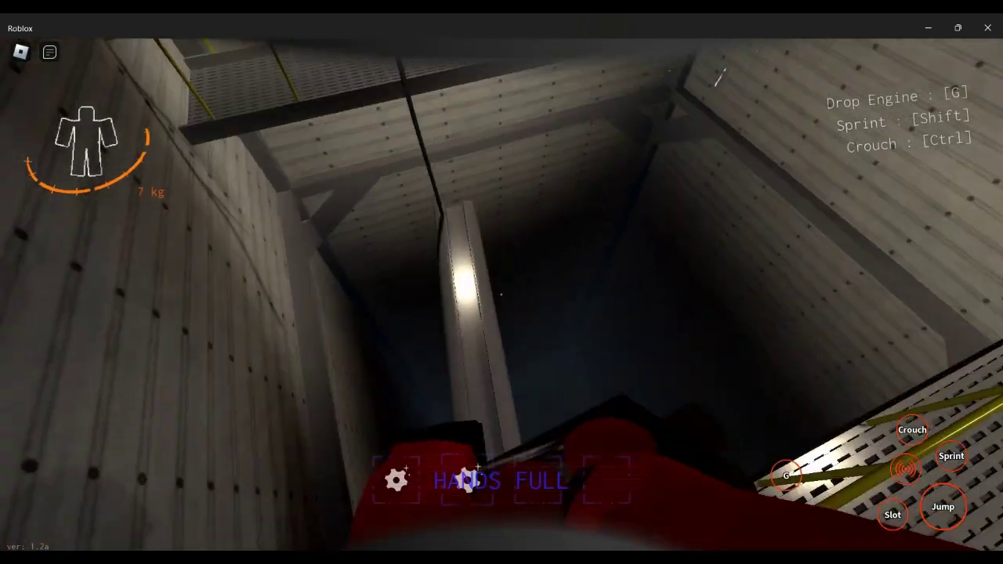
pyautogui.press('w')
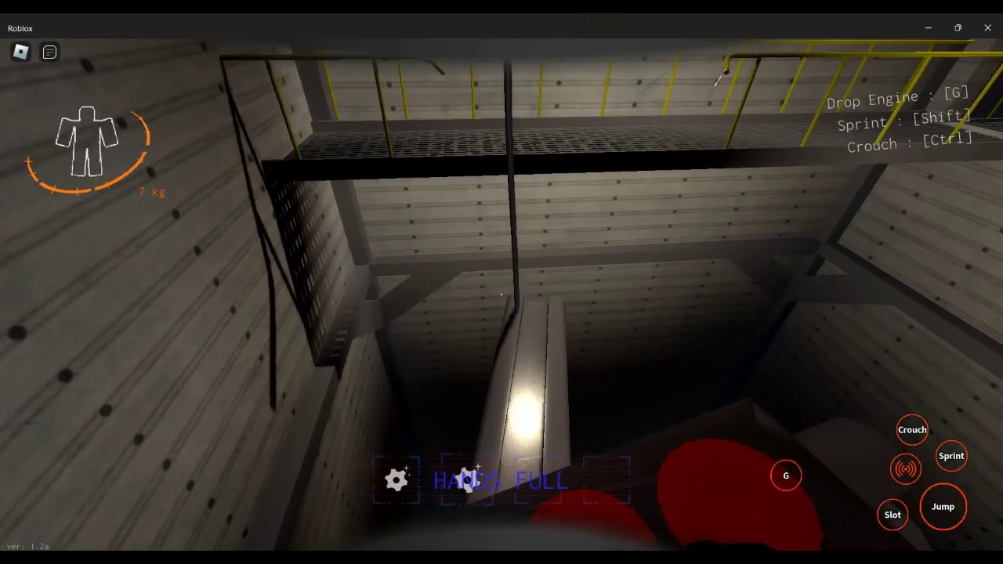
pyautogui.press('w')
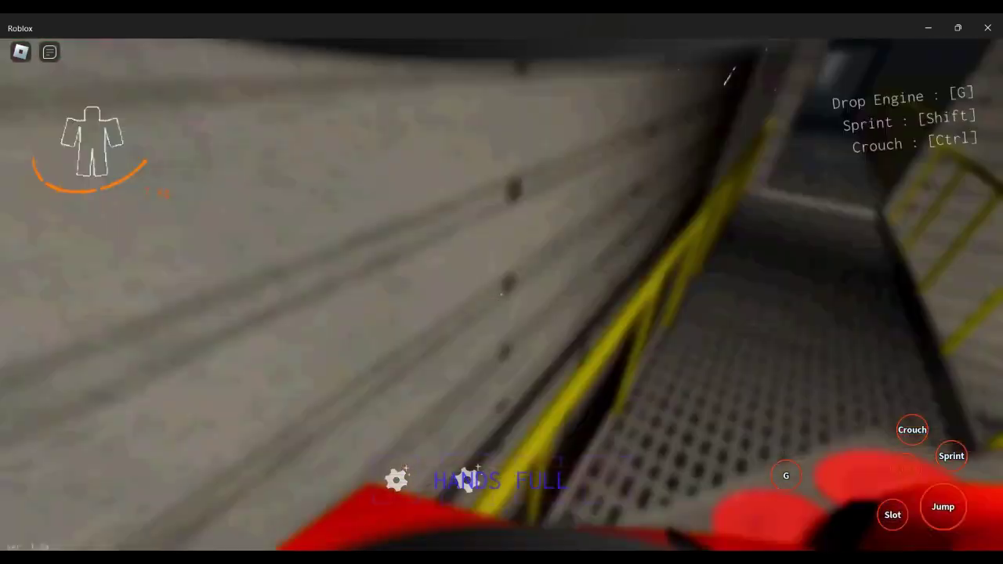
pyautogui.press('w')
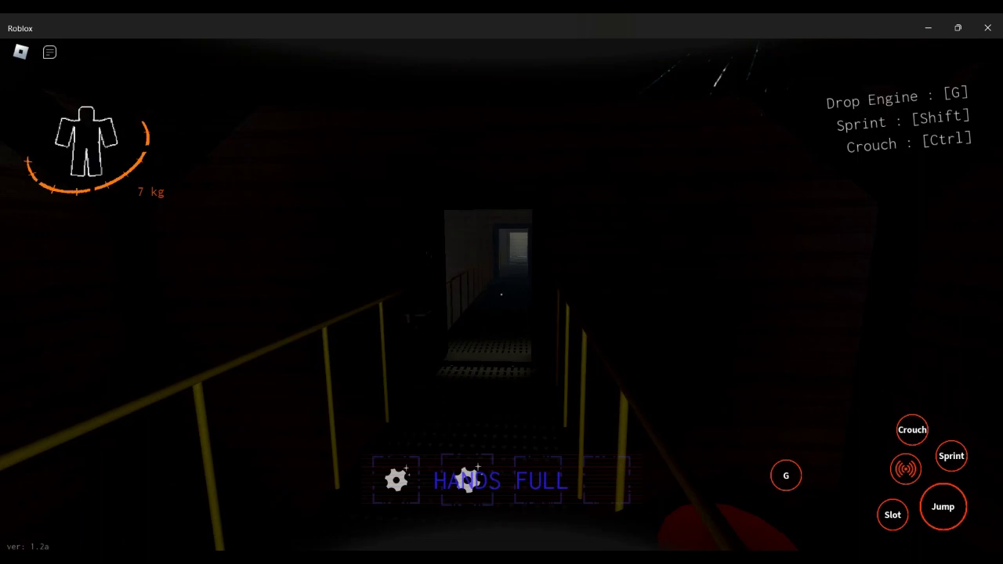
# - Follow the corridors, climb the stairs and pass through the door onto the catwalk
pyautogui.press('w')
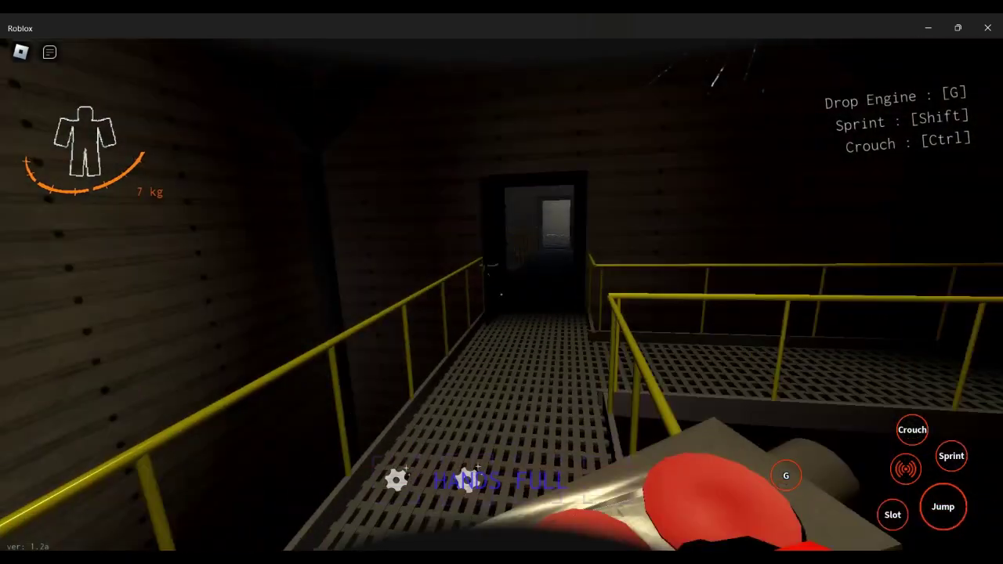
pyautogui.press('w')
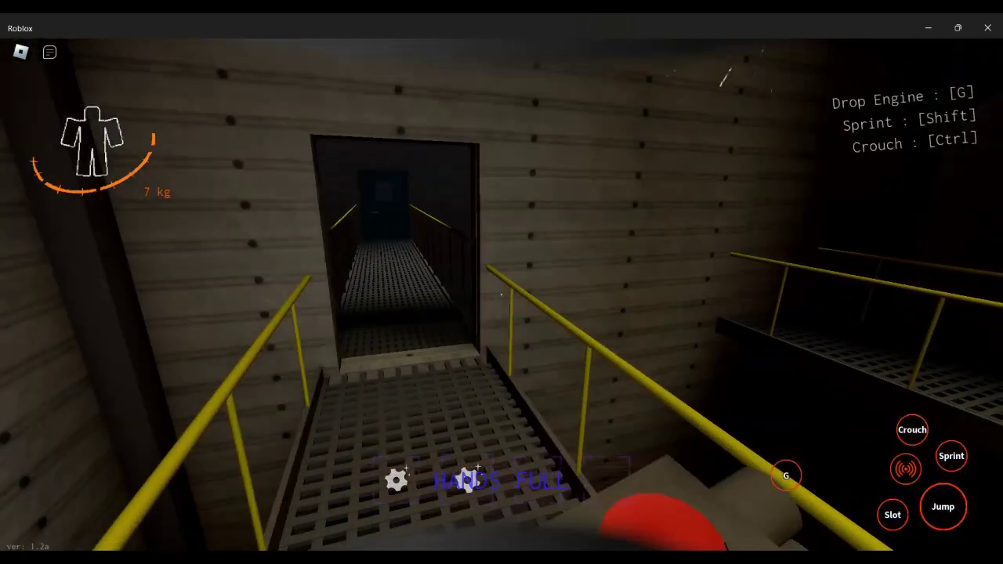
pyautogui.press('w')
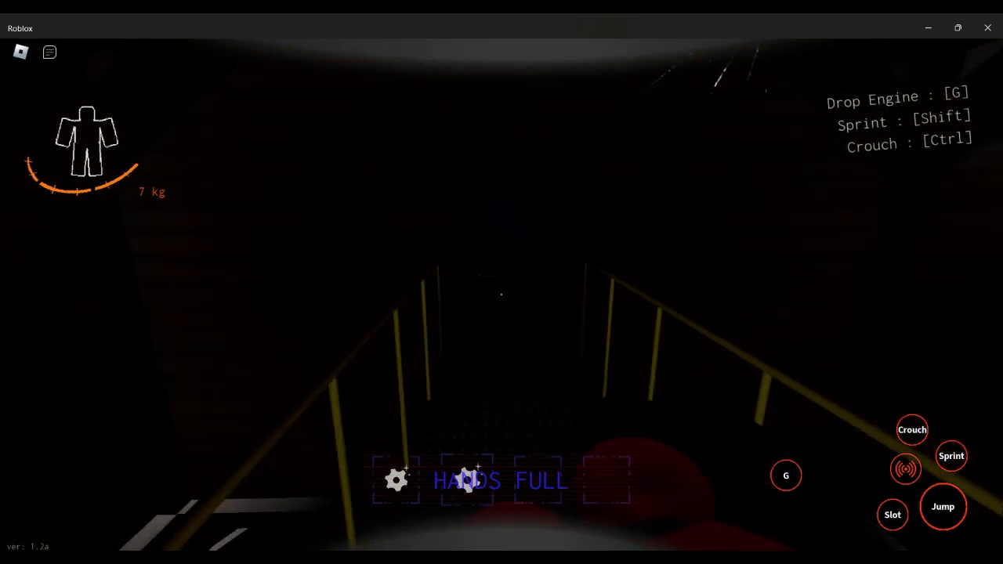
pyautogui.press('w')
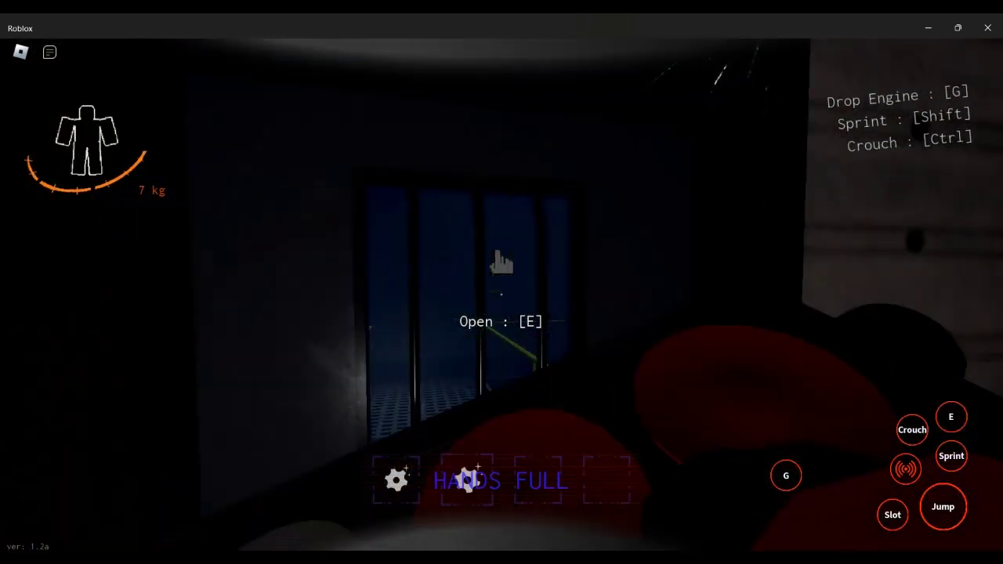
pyautogui.press('e')
pyautogui.press('w')
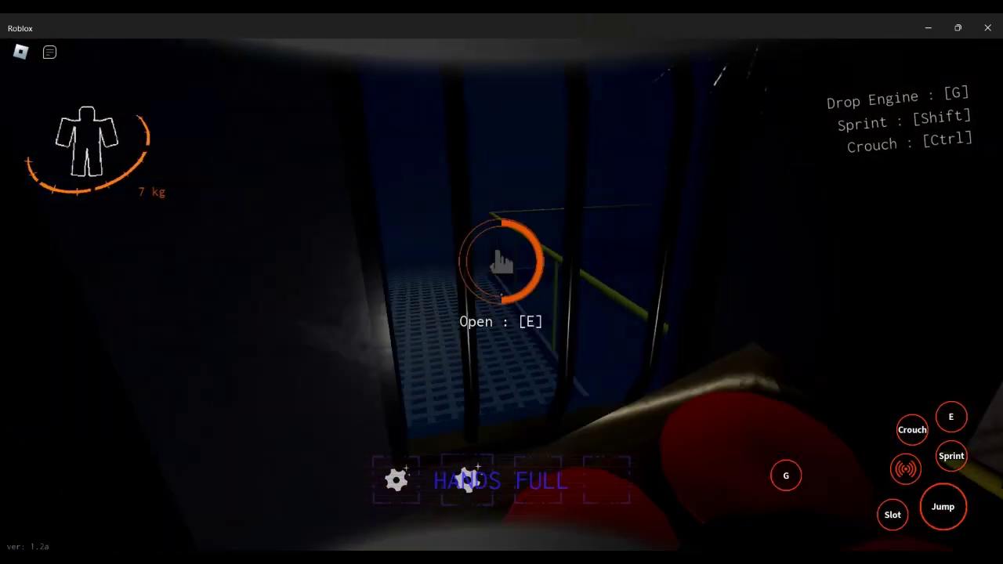
pyautogui.press('e')
pyautogui.press('w')
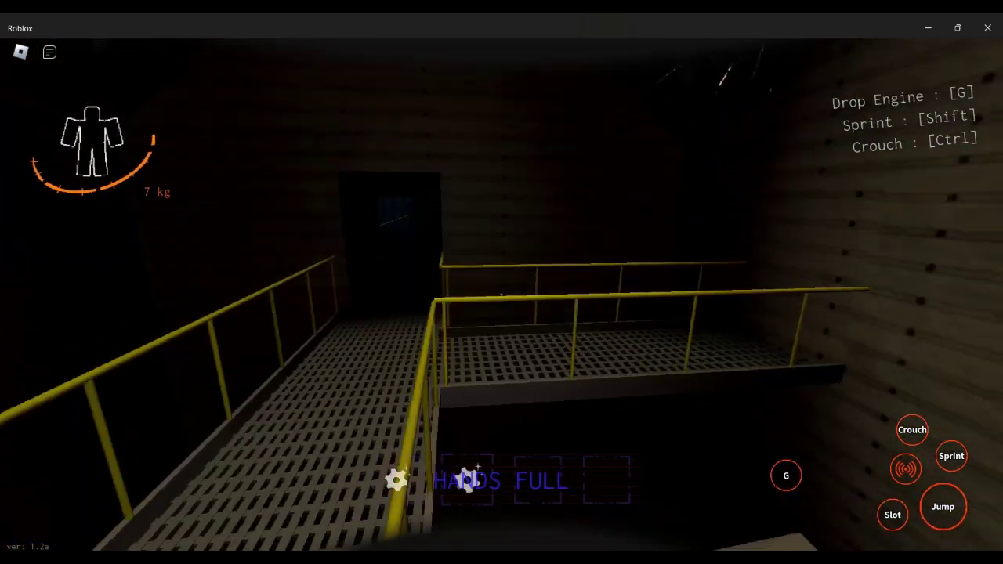
# - Walk down the catwalk to the barred door, still carrying the engine
pyautogui.press('w')
pyautogui.press('w')
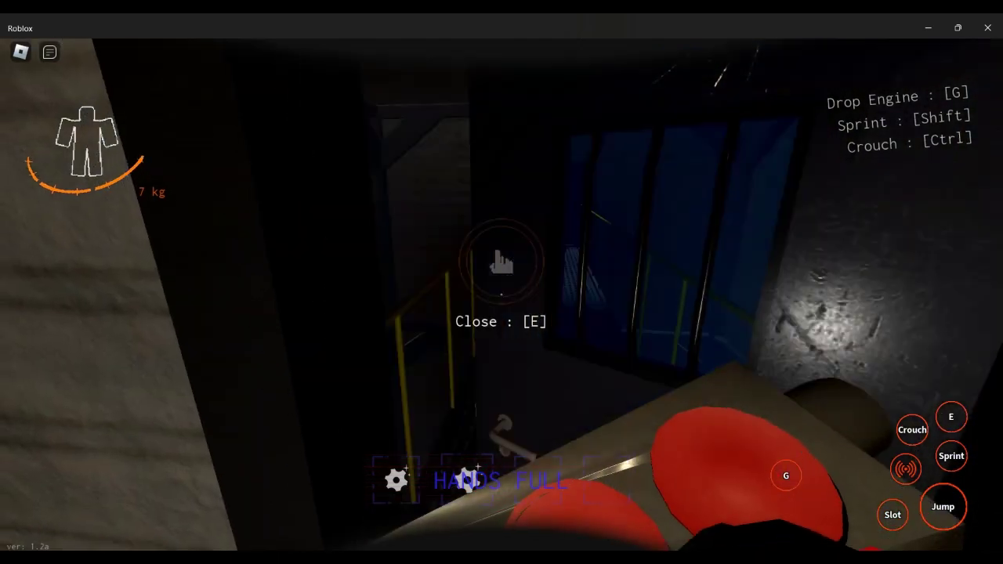
pyautogui.press('w')
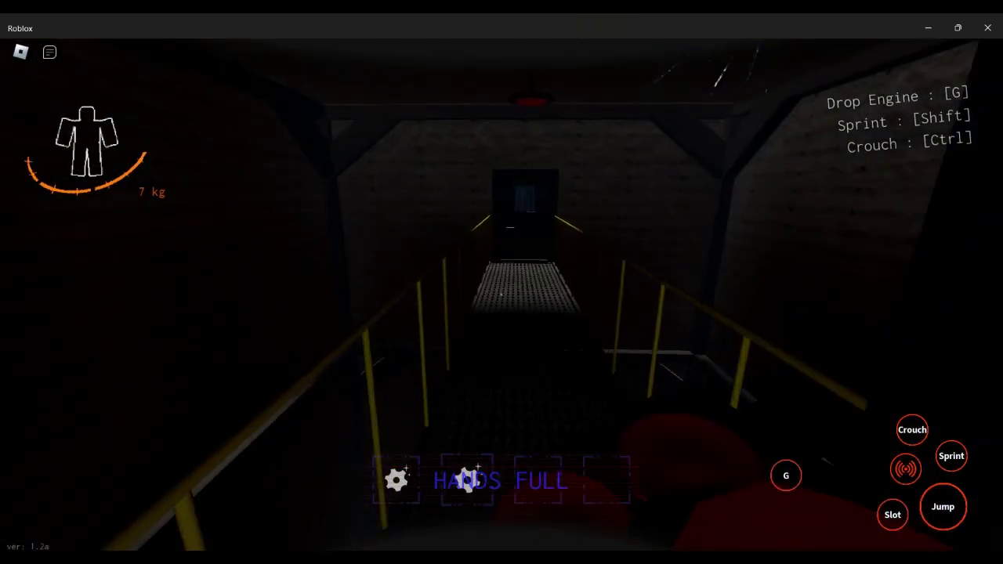
pyautogui.press('w')
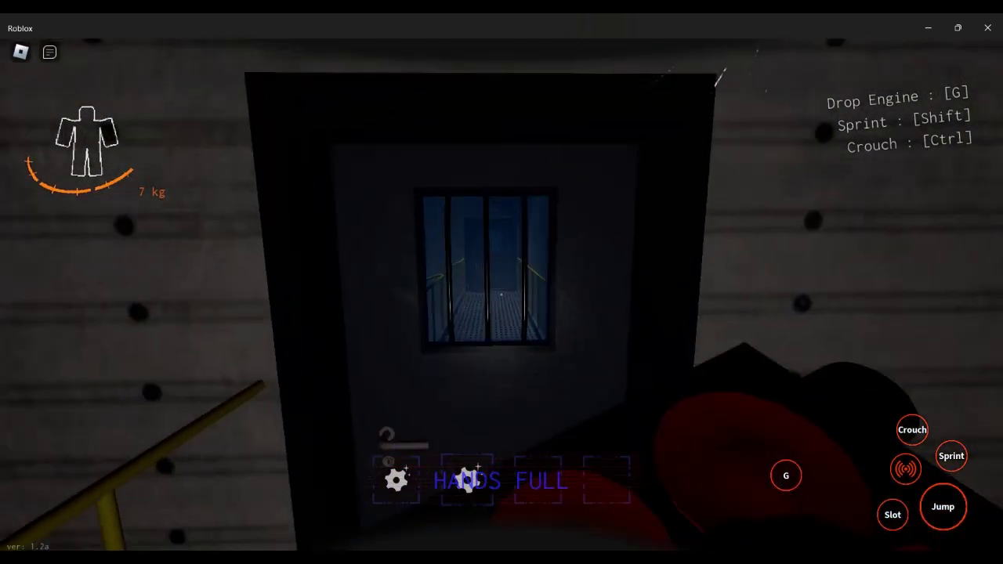
pyautogui.press('w')
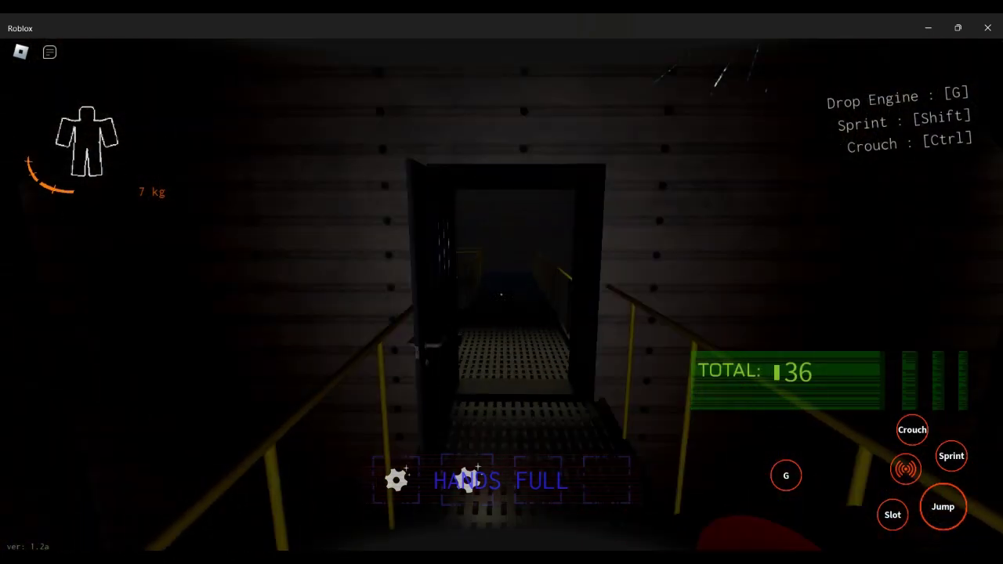
# - Walk the catwalks and stairs, carrying the engine, up to the next door
pyautogui.press('w')
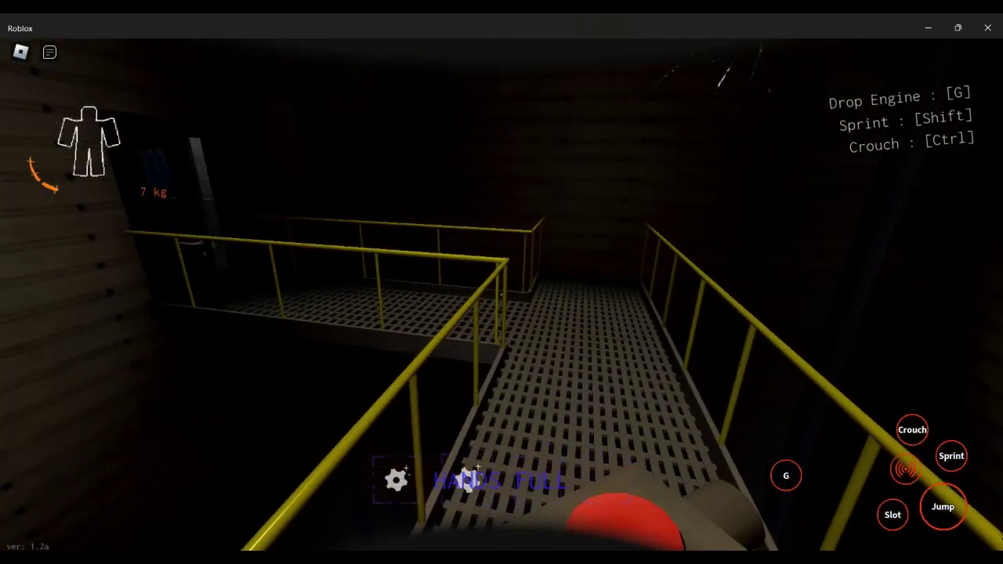
pyautogui.press('w')
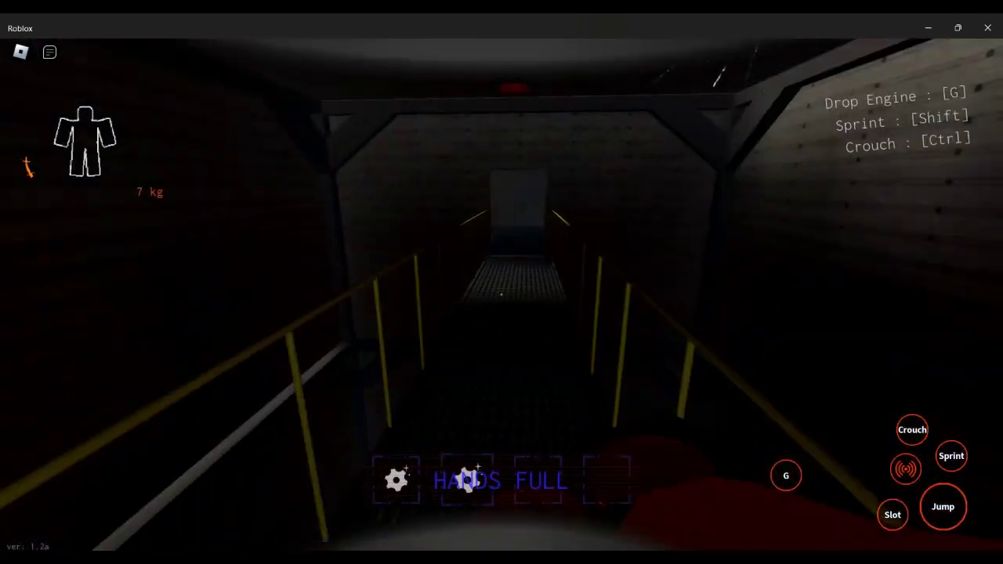
pyautogui.press('w')
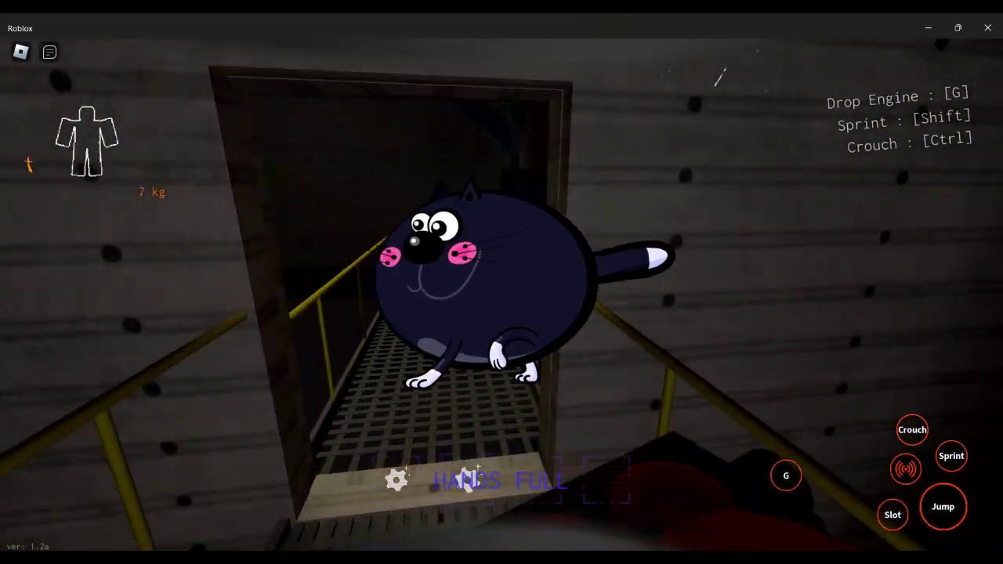
pyautogui.press('w')
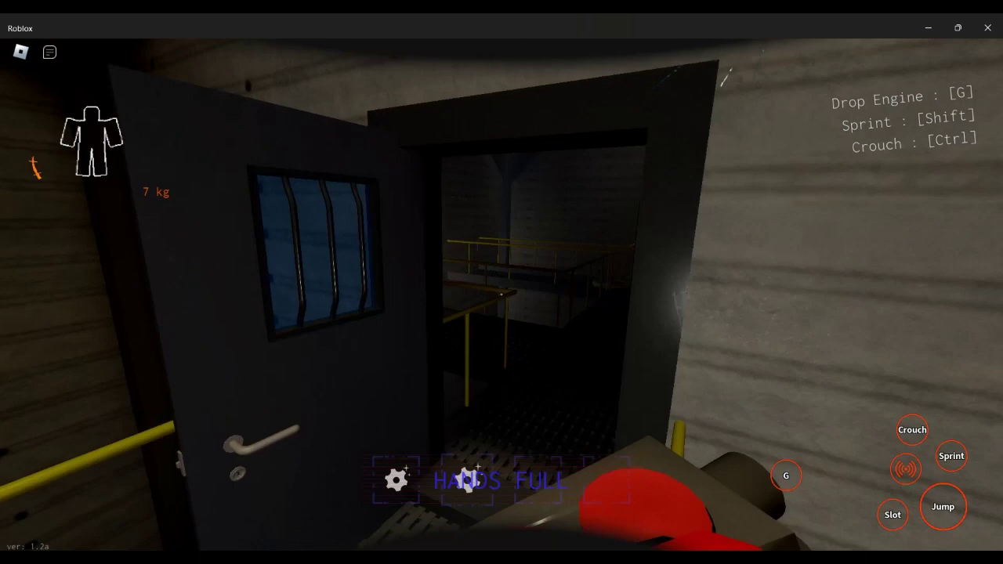
pyautogui.press('w')
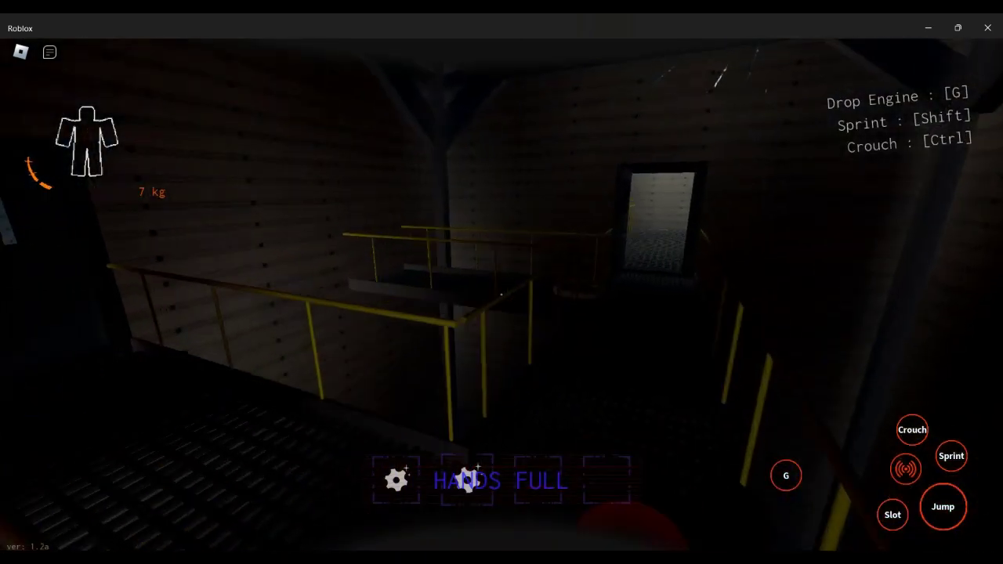
pyautogui.press('w')
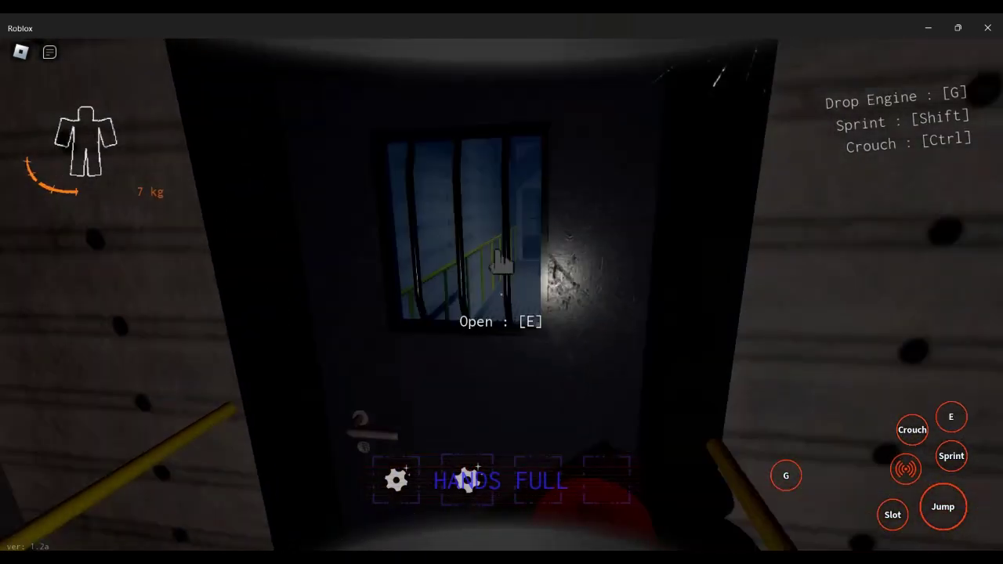
# - Go through the barred door, down the stairs past the pipes, and into the lit room
pyautogui.press('e')
pyautogui.press('w')
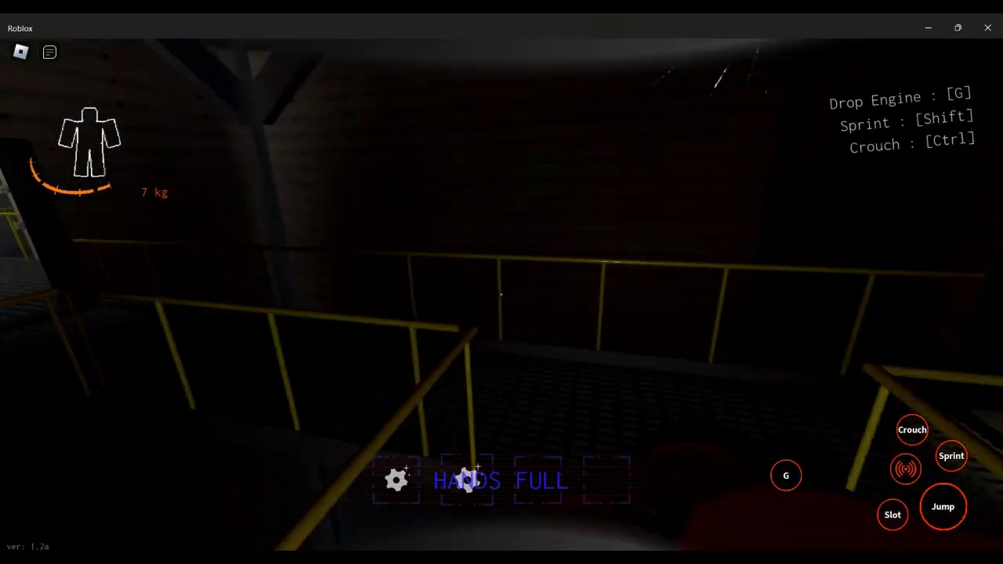
pyautogui.press('w')
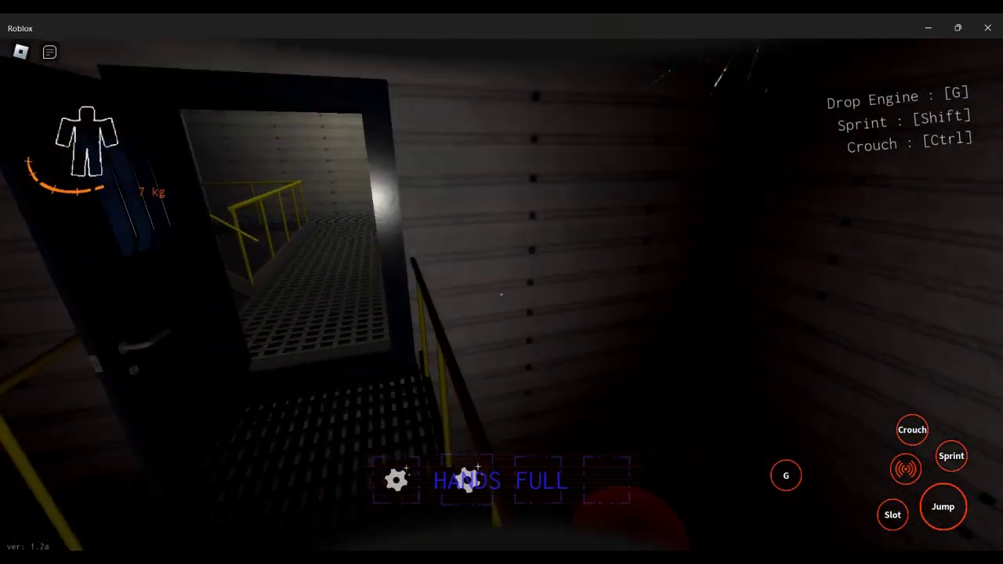
pyautogui.press('w')
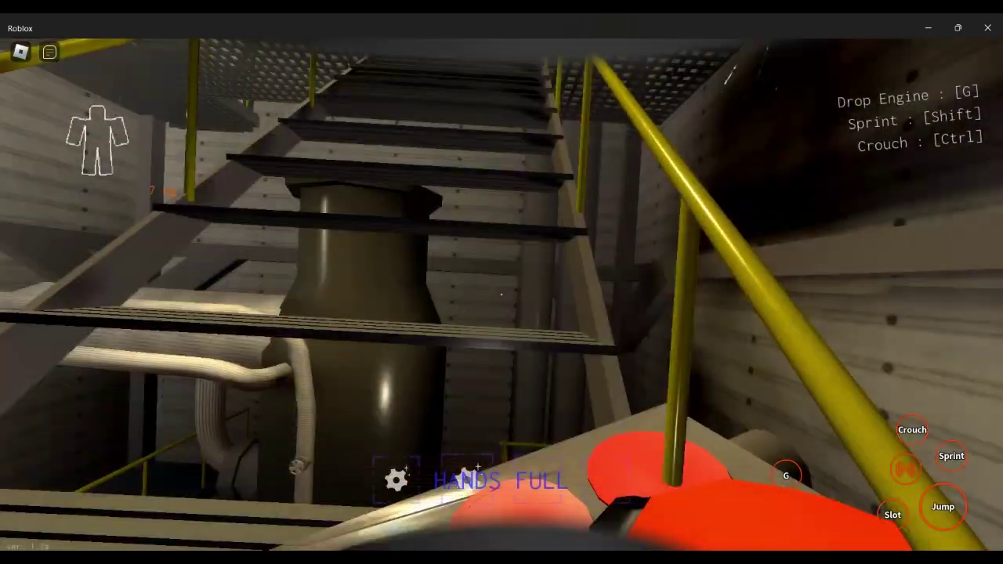
pyautogui.press('w')
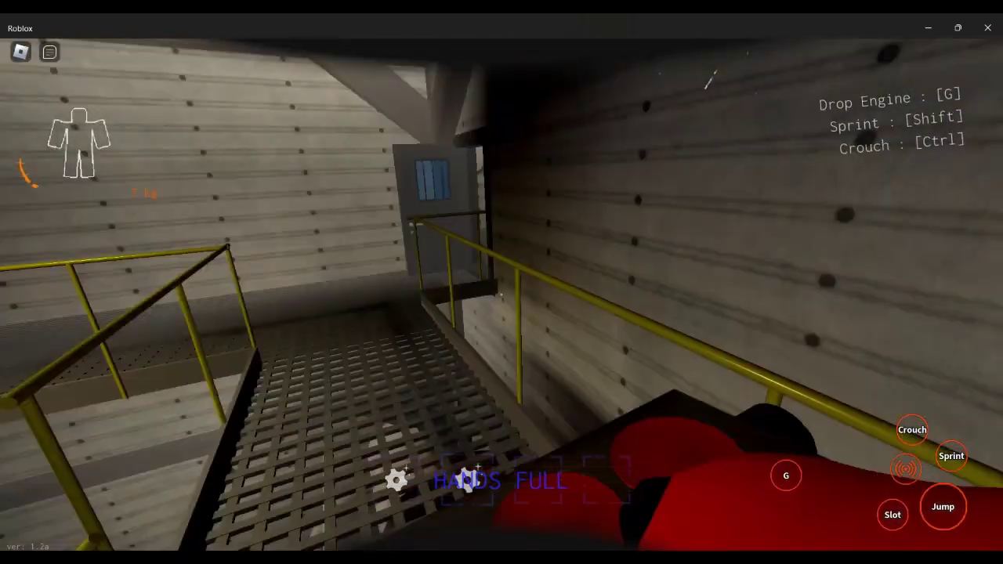
pyautogui.press('w')
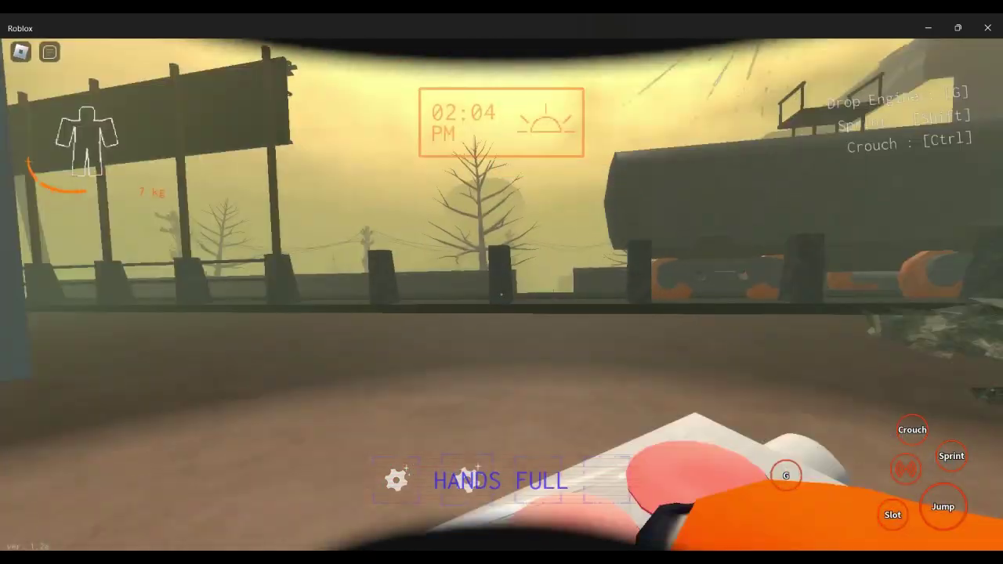
# - Cross the sandy outdoor ground back toward the ship with the engine
pyautogui.moveTo(502, 294); pyautogui.dragTo(501, 392)
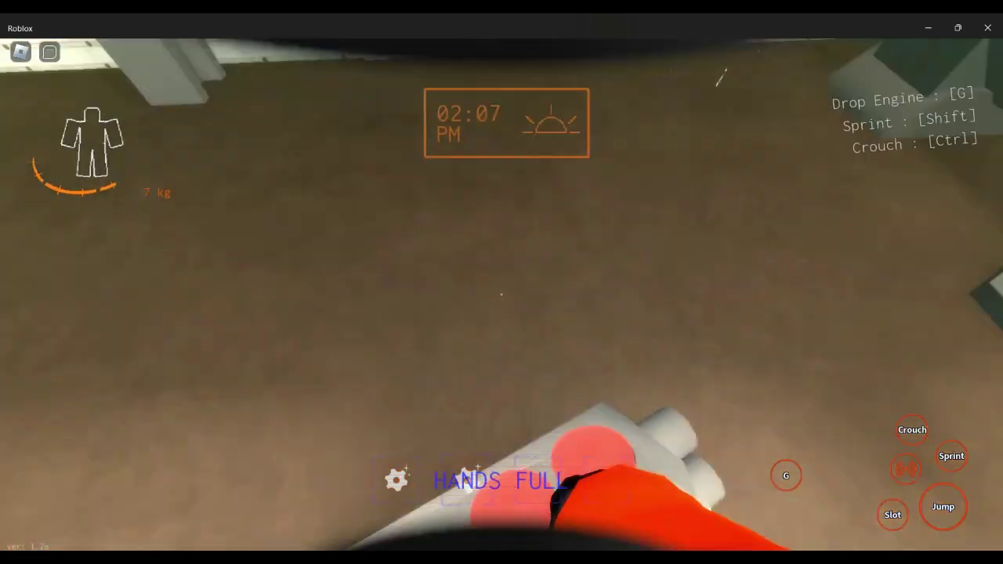
pyautogui.moveTo(501, 294); pyautogui.dragTo(392, 196)
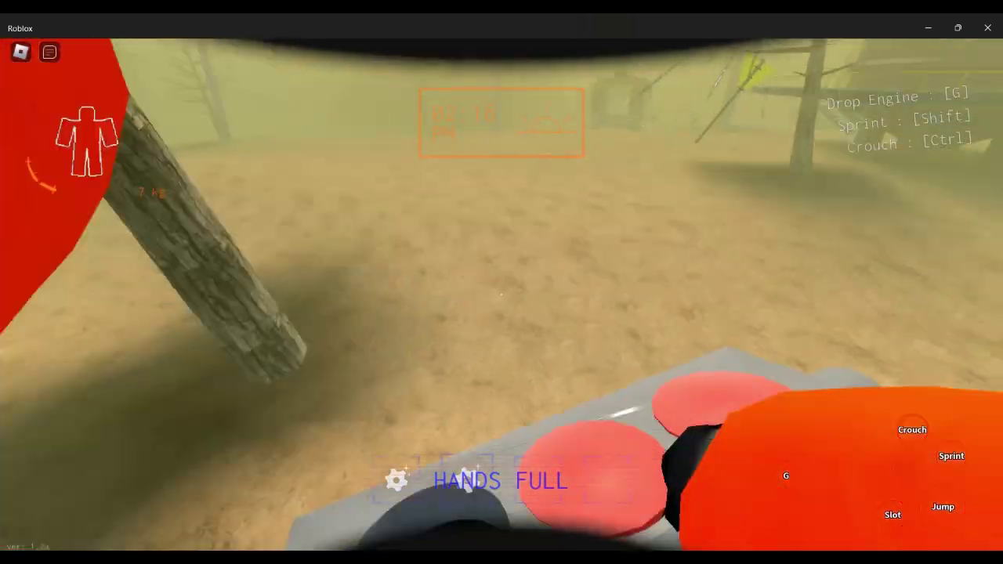
pyautogui.moveTo(502, 294); pyautogui.dragTo(392, 196)
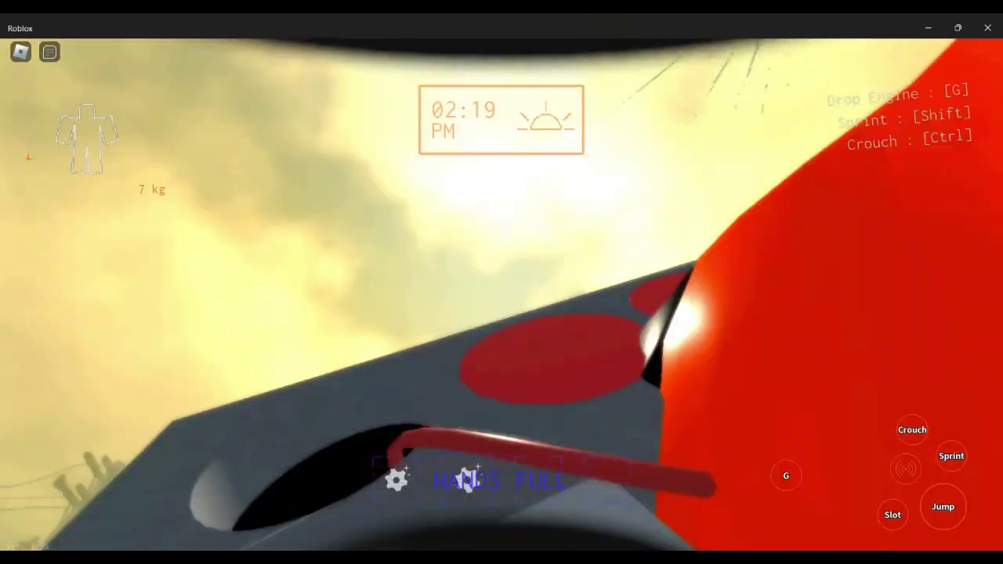
pyautogui.moveTo(502, 235); pyautogui.dragTo(502, 431)
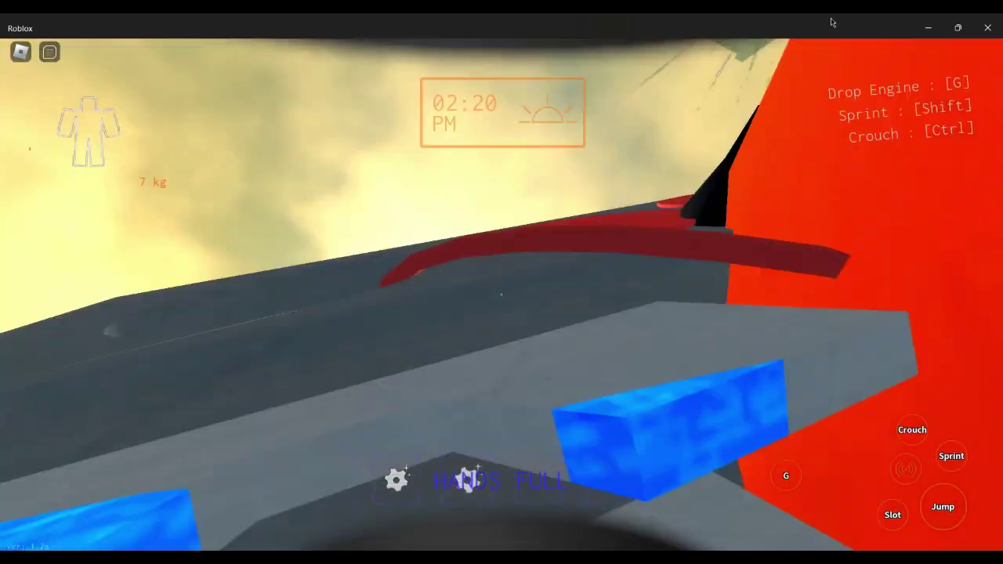
pyautogui.moveTo(501, 294); pyautogui.dragTo(502, 392)
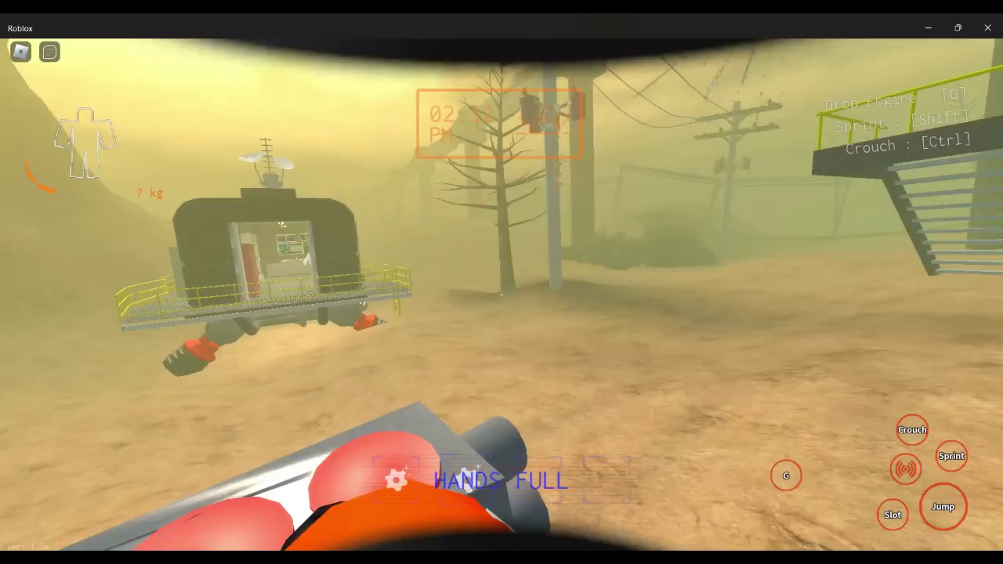
pyautogui.moveTo(502, 235); pyautogui.dragTo(501, 392)
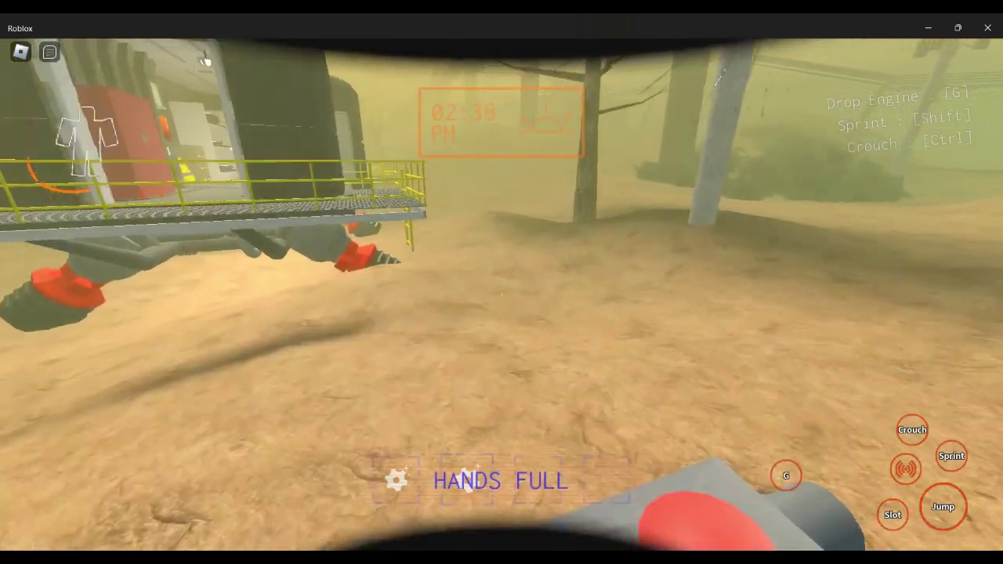
# - Climb the ship's ladder and walk into the bunk-bed room
pyautogui.press('w')
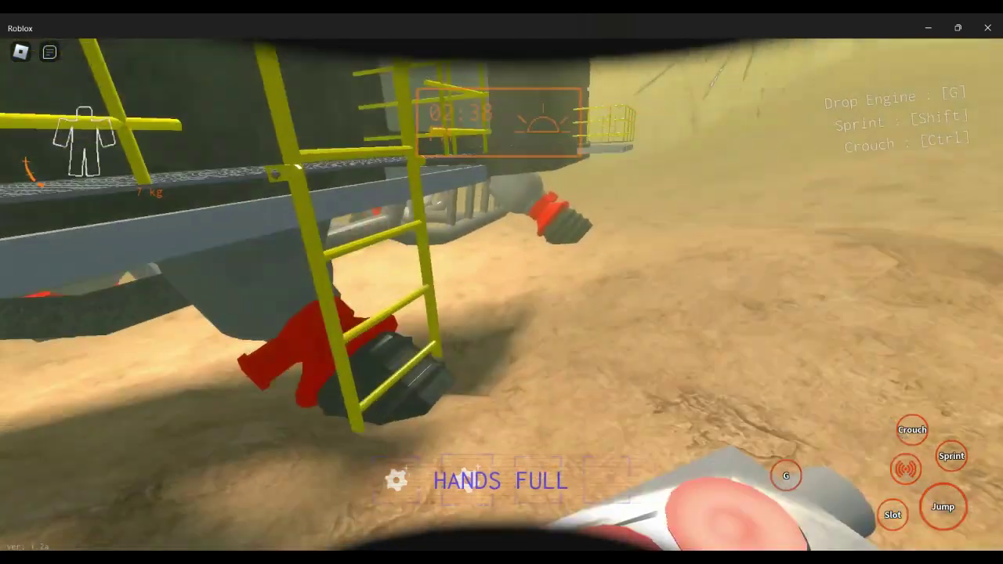
pyautogui.press('w')
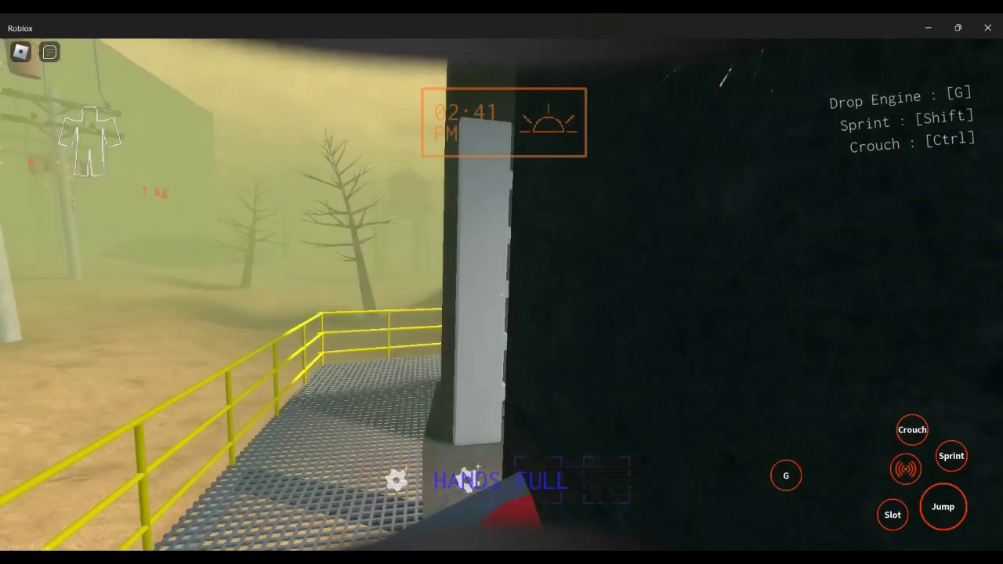
pyautogui.press('w')
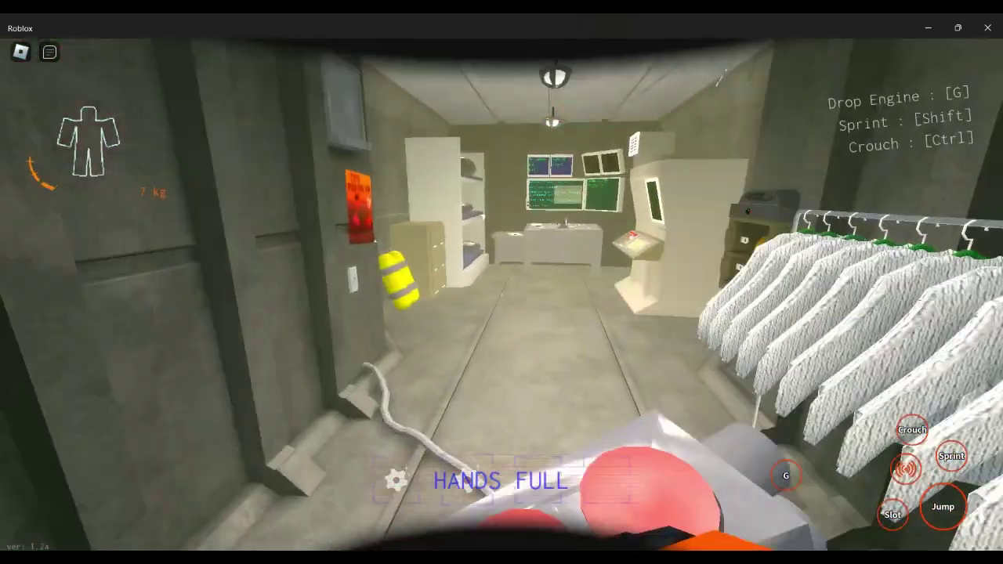
pyautogui.press('w')
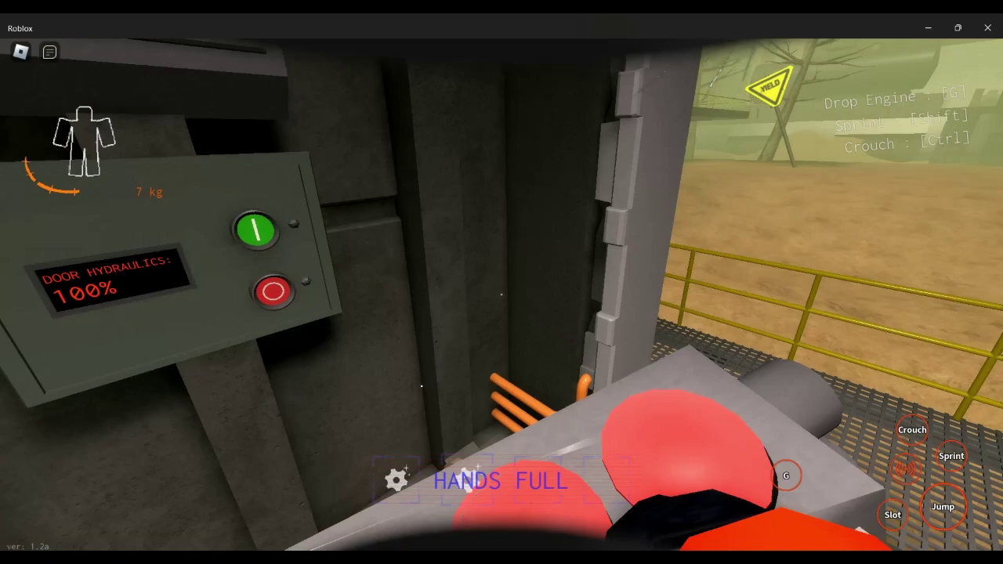
pyautogui.press('w')
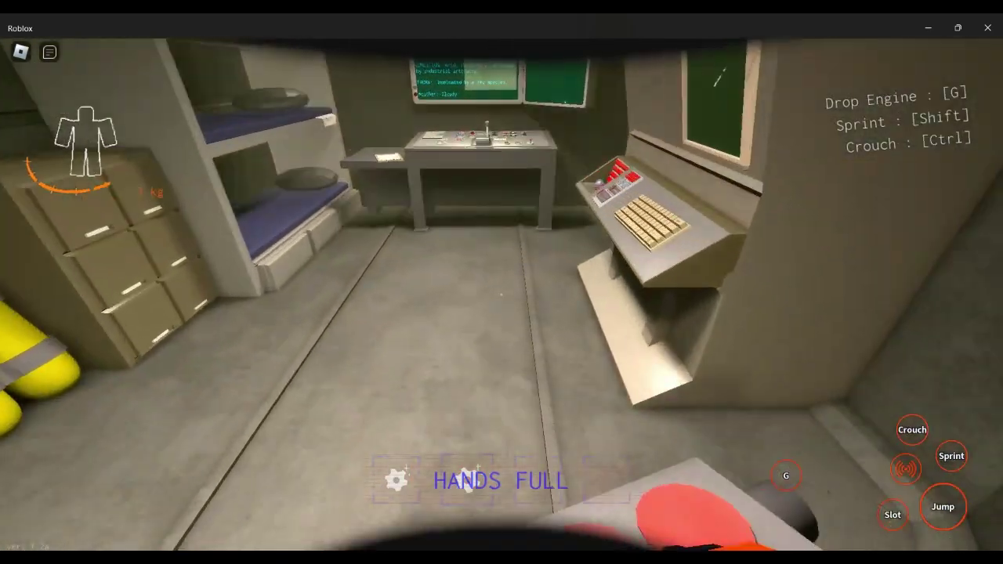
# - Drop the engine inside the ship, leaving 0 kg carried, and look around the room
pyautogui.press('w')
pyautogui.press('w')
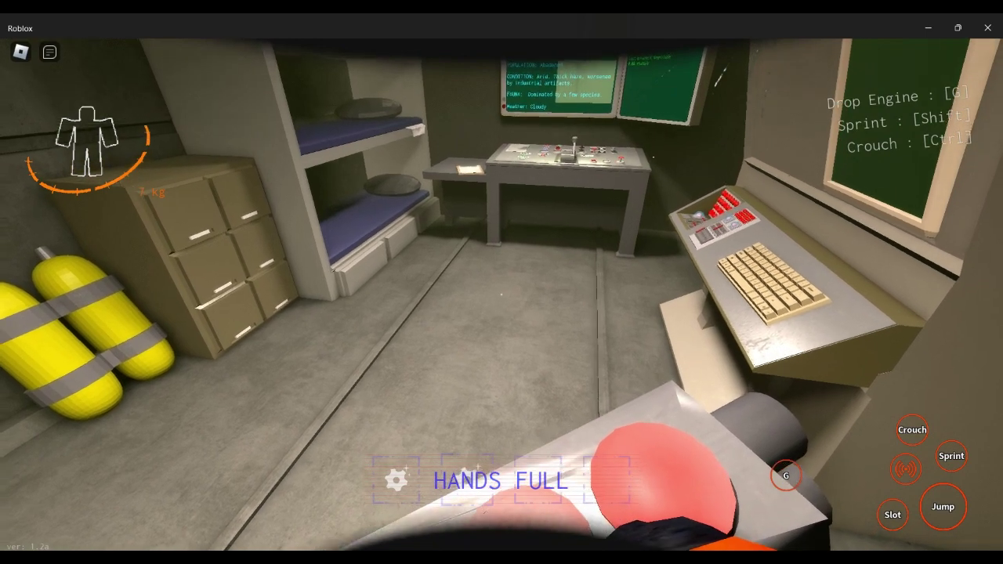
pyautogui.press('w')
pyautogui.press('s')
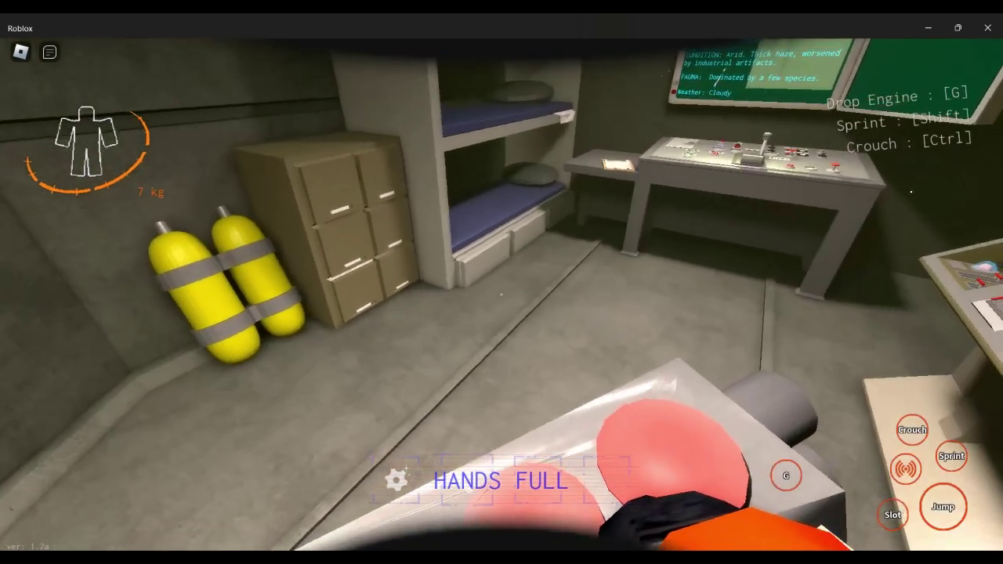
pyautogui.press('a')
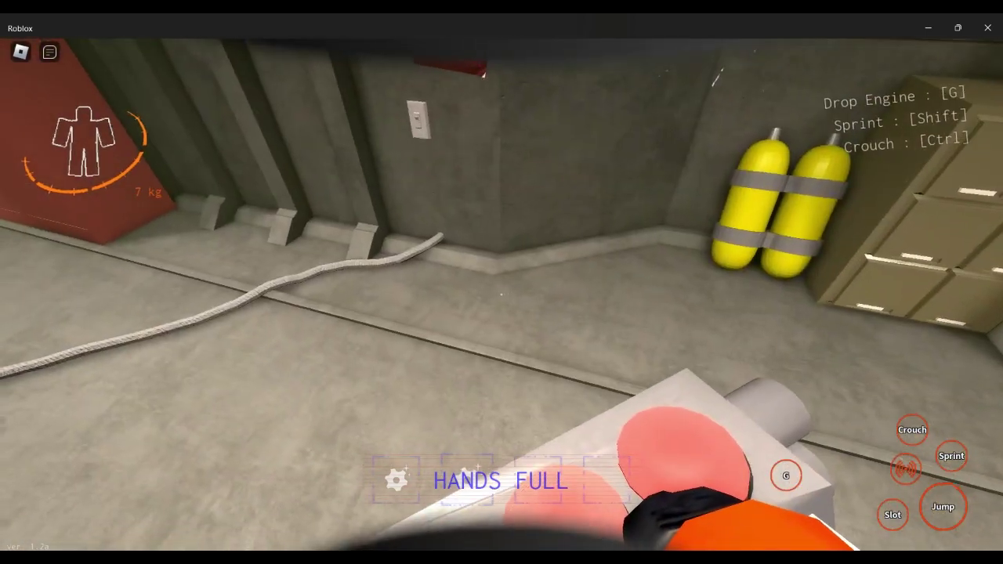
pyautogui.press('w')
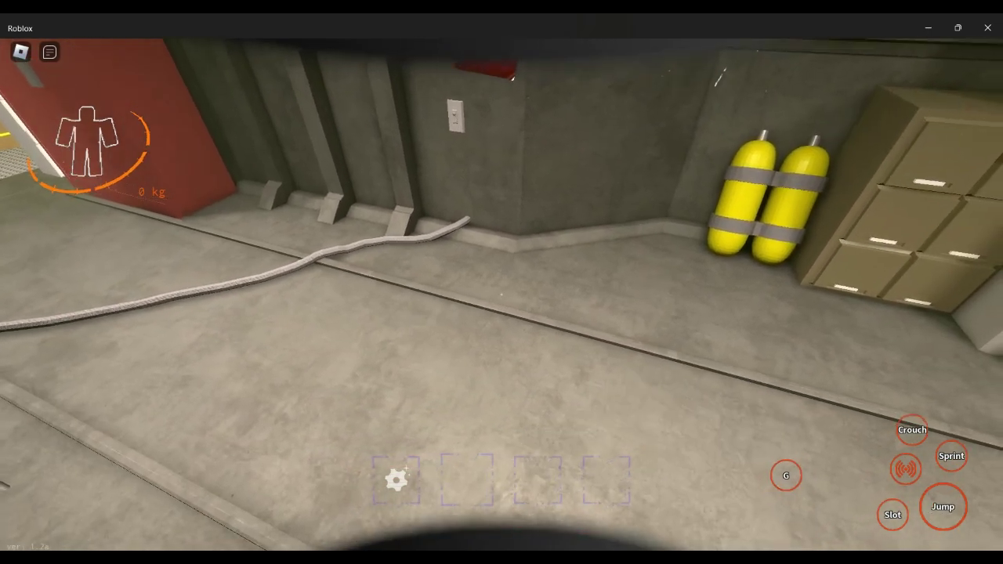
pyautogui.moveTo(502, 313); pyautogui.dragTo(391, 297)
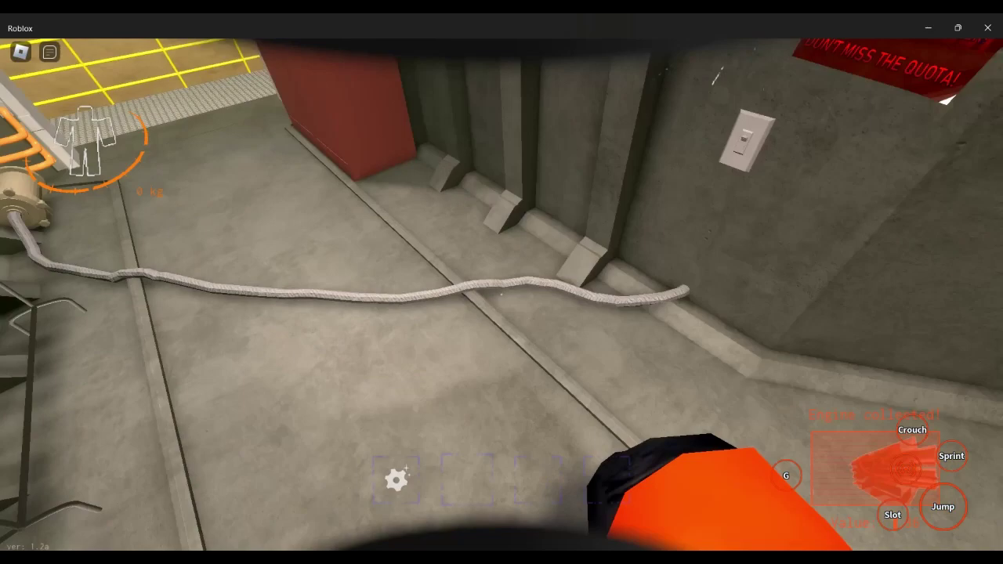
# - Switch to inventory slot 2, leave the ship and cross the grounds past the yield sign
pyautogui.press('2')
pyautogui.press('w')
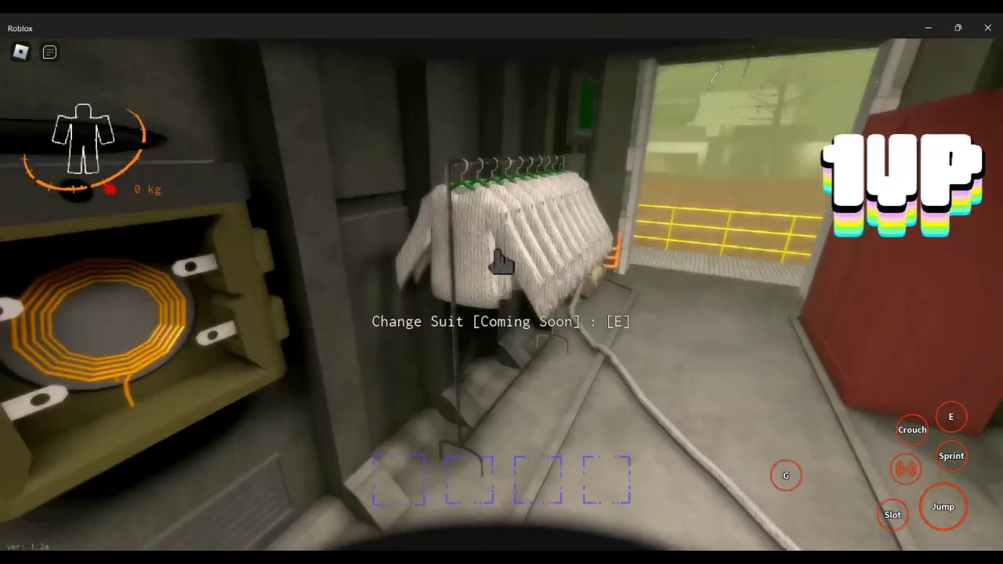
pyautogui.press('w')
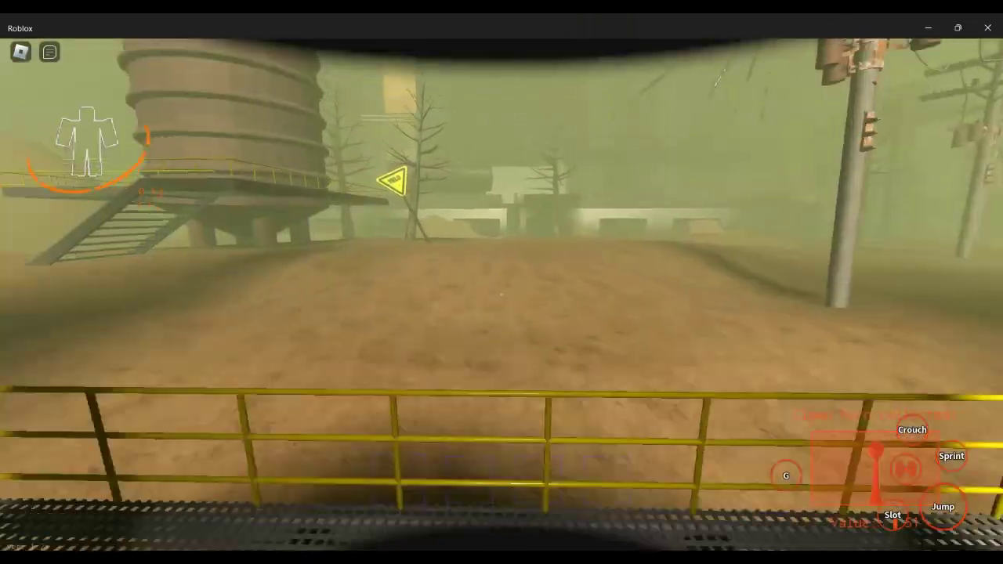
pyautogui.press('w')
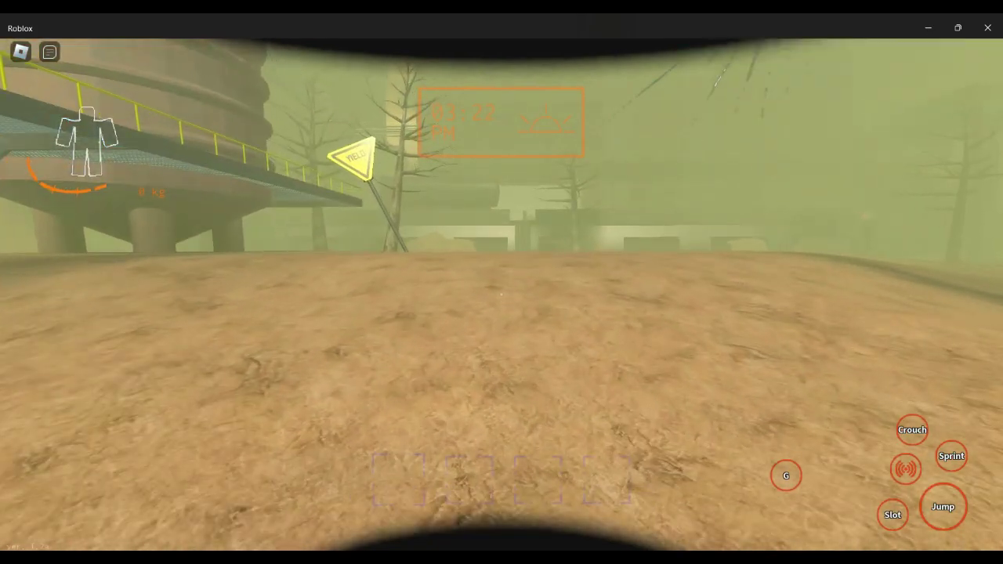
pyautogui.press('w')
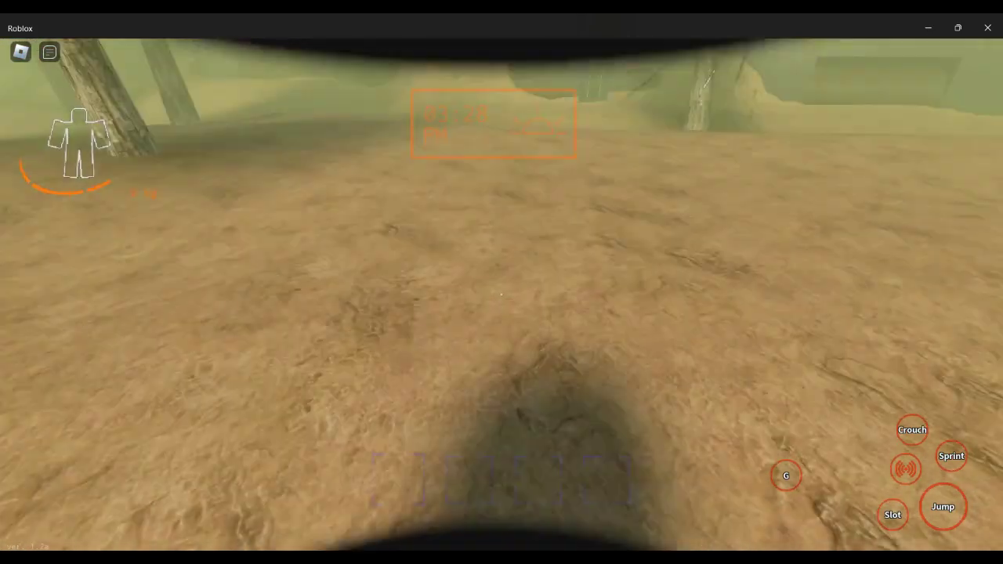
pyautogui.press('w')
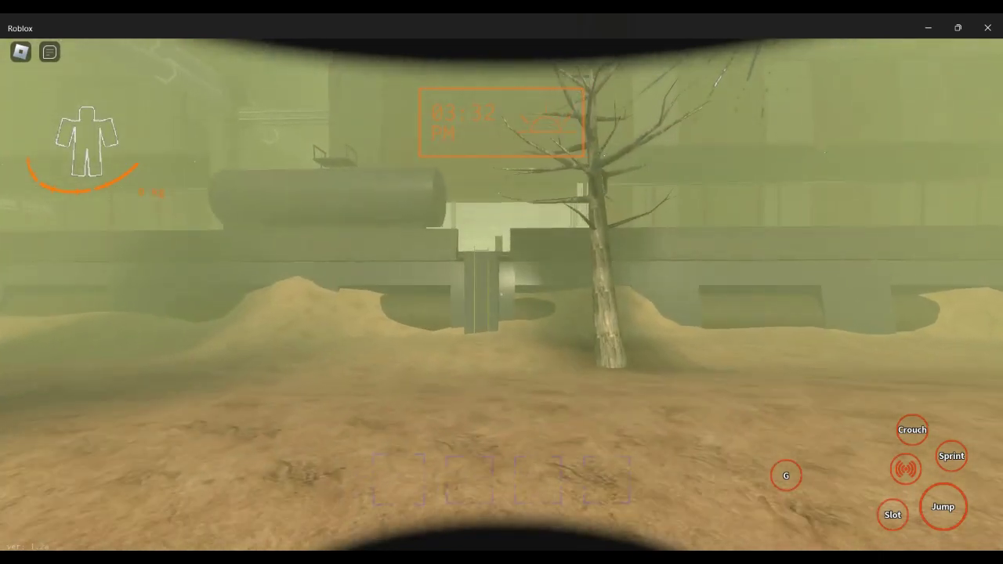
pyautogui.press('w')
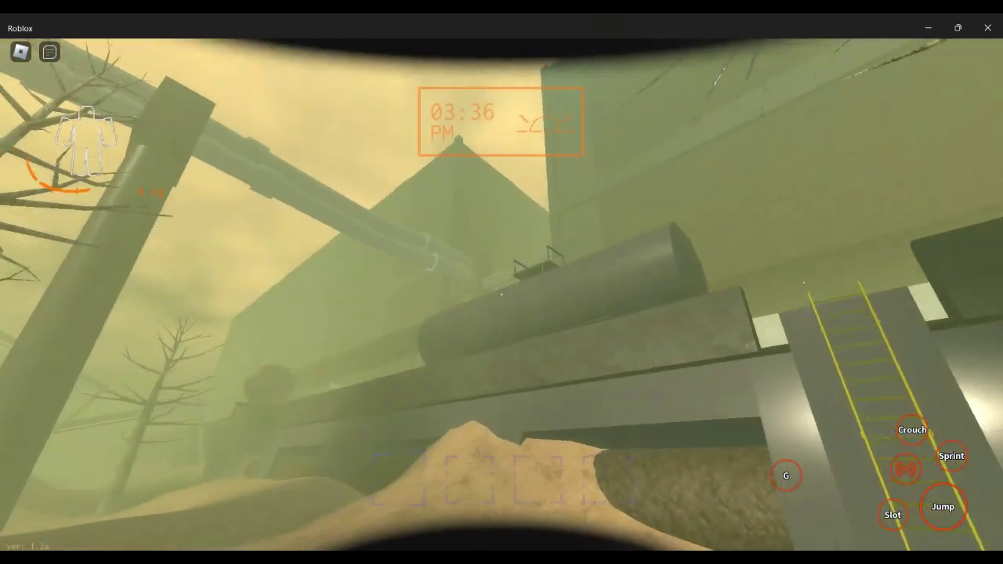
# - Climb the yellow ladder and pass the concrete barriers to the metal staircase
pyautogui.press('w')
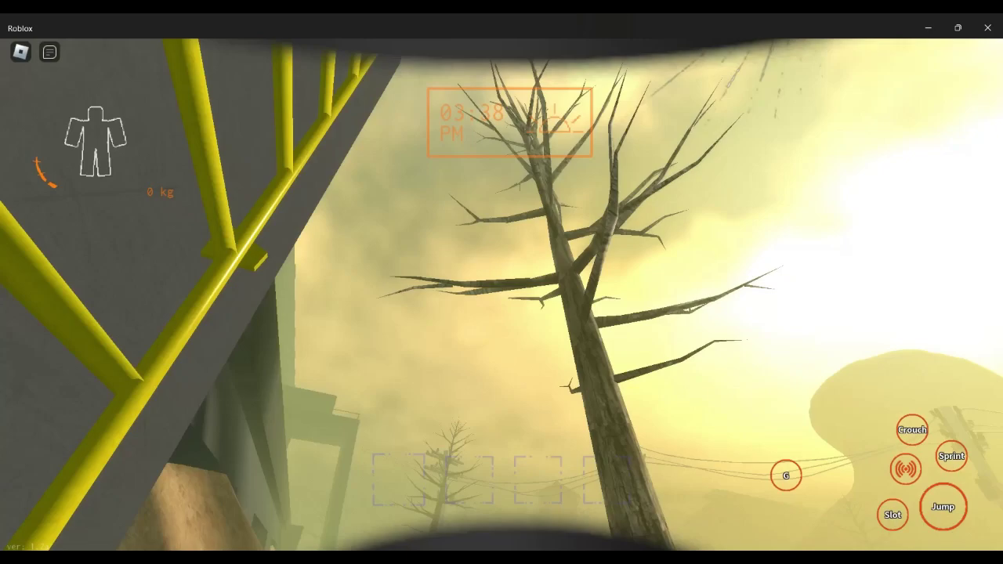
pyautogui.press('w')
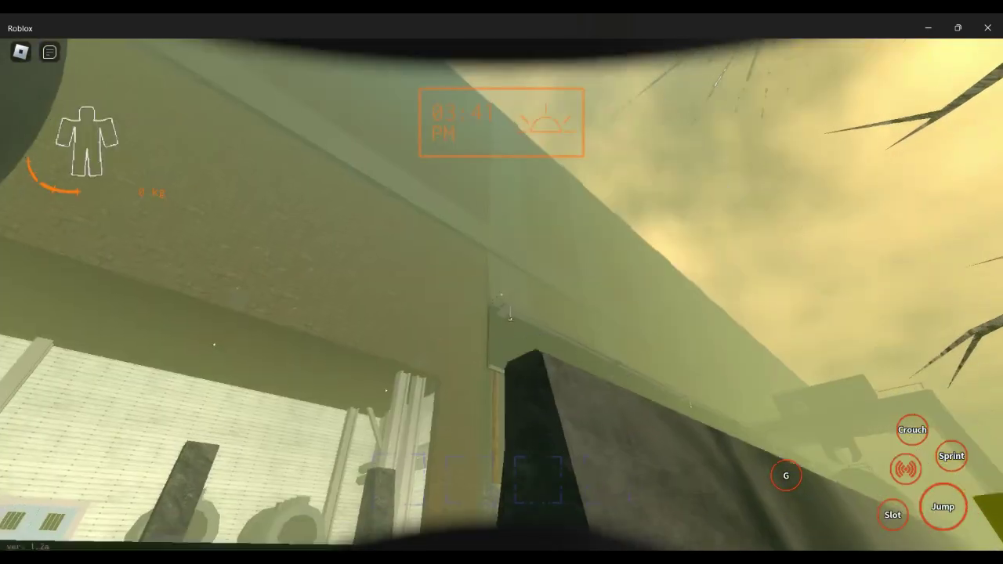
pyautogui.press('w')
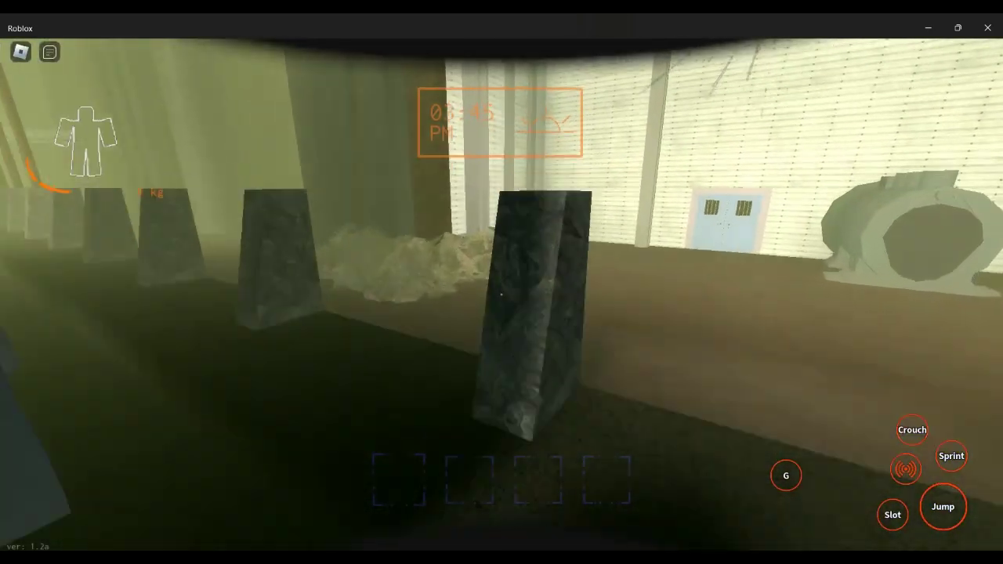
pyautogui.press('w')
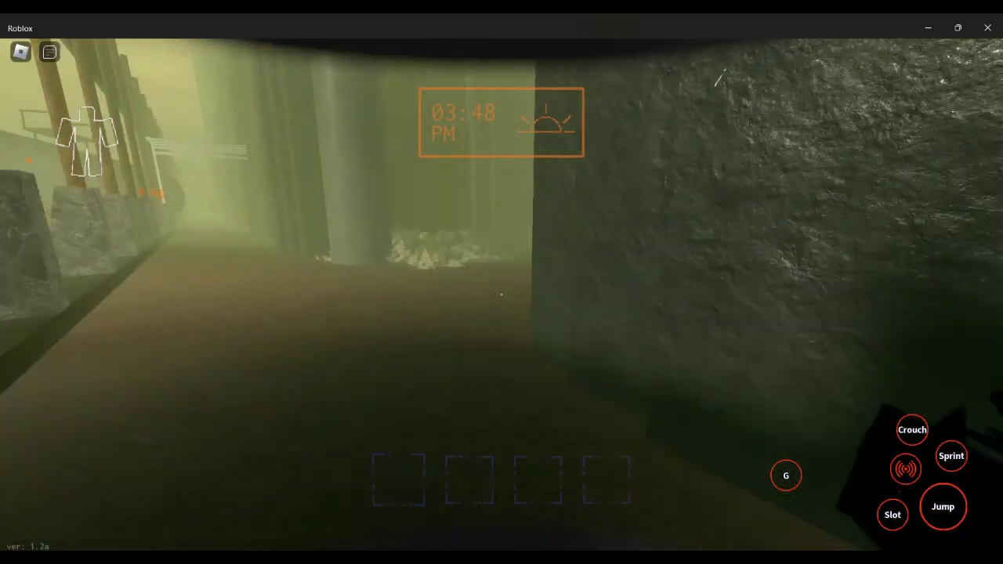
pyautogui.press('w')
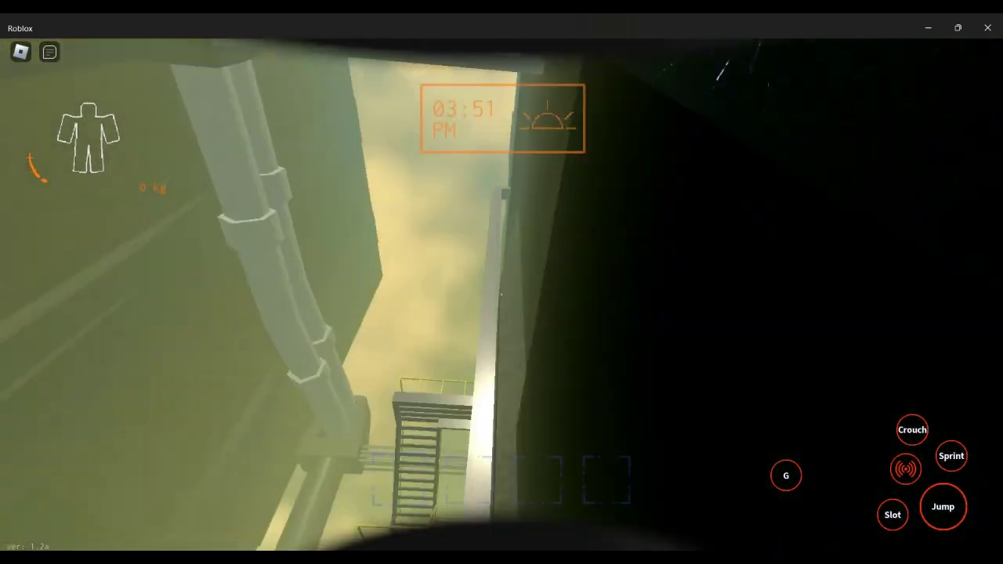
pyautogui.press('w')
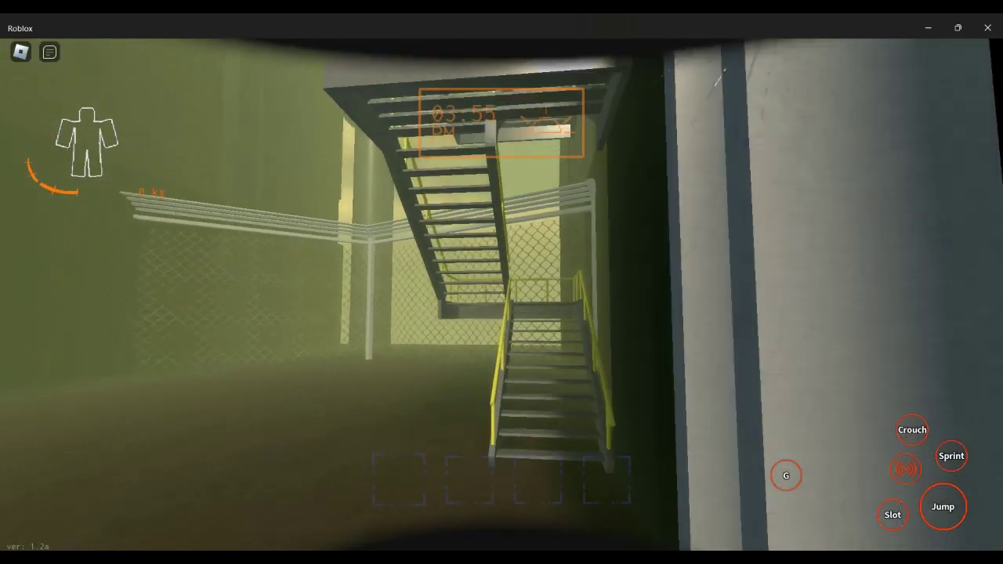
# - Climb the yellow-railed stairs to the landing by the red FIRE EXIT door
pyautogui.press('w')
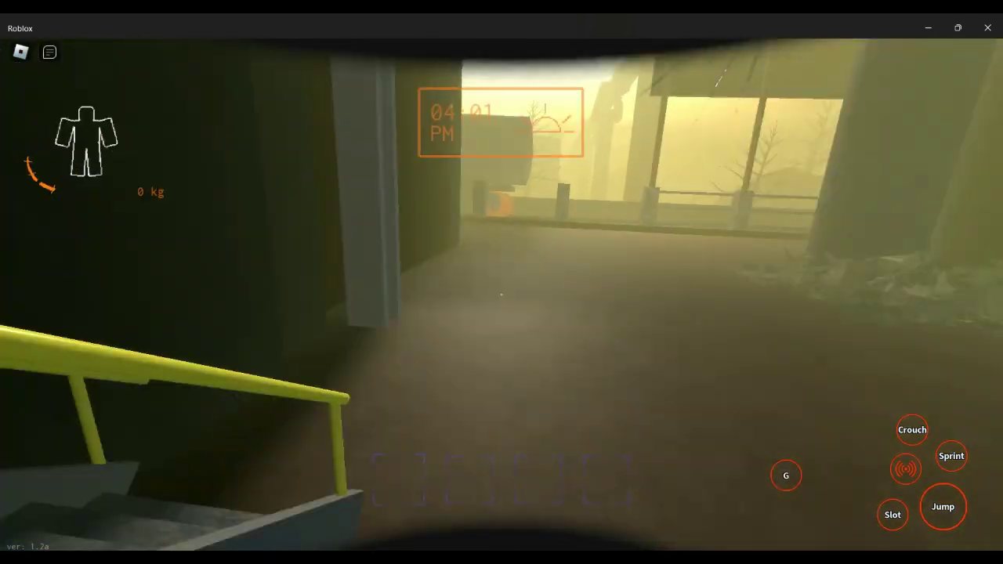
pyautogui.press('w')
pyautogui.press('w')
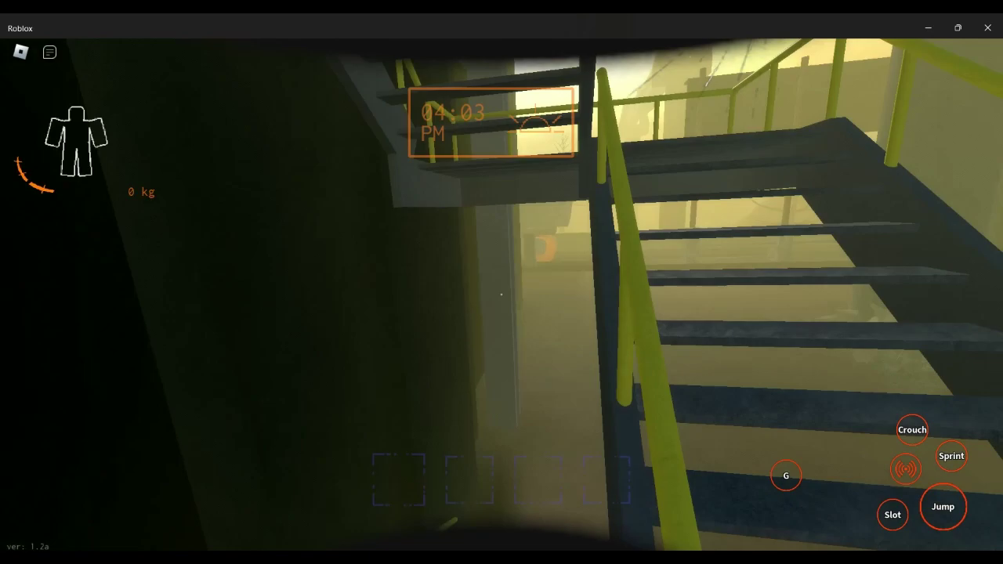
pyautogui.press('w')
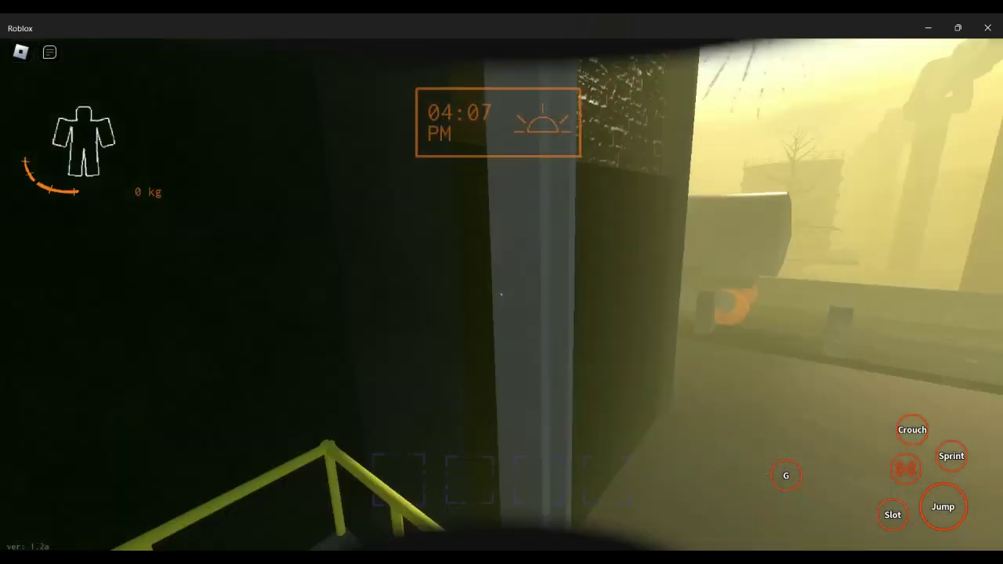
pyautogui.press('w')
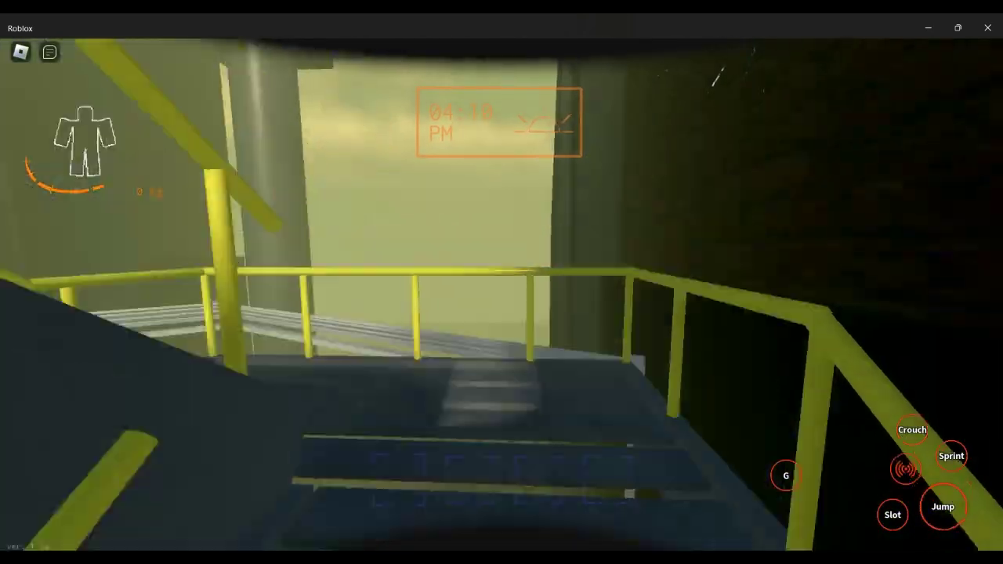
pyautogui.press('w')
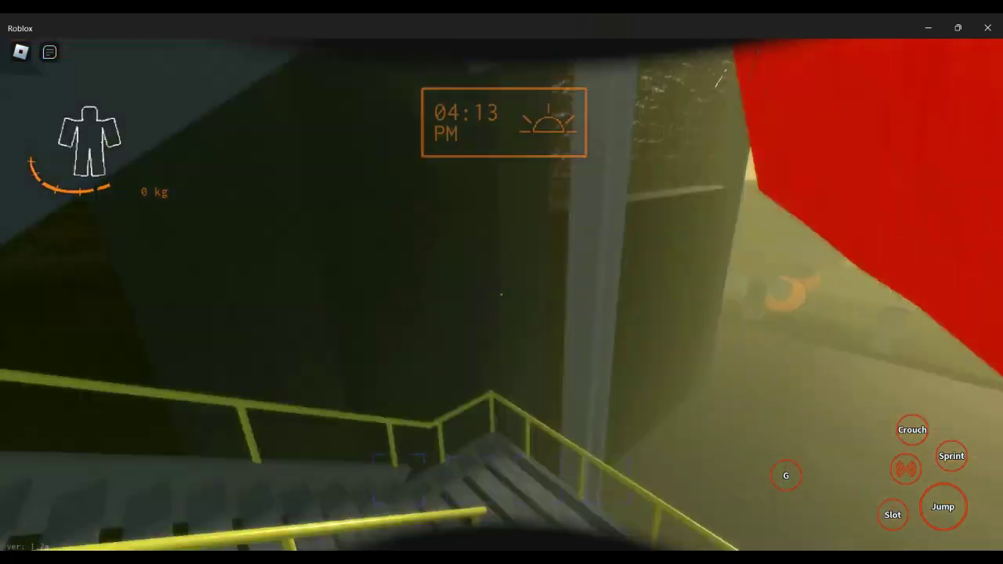
pyautogui.press('w')
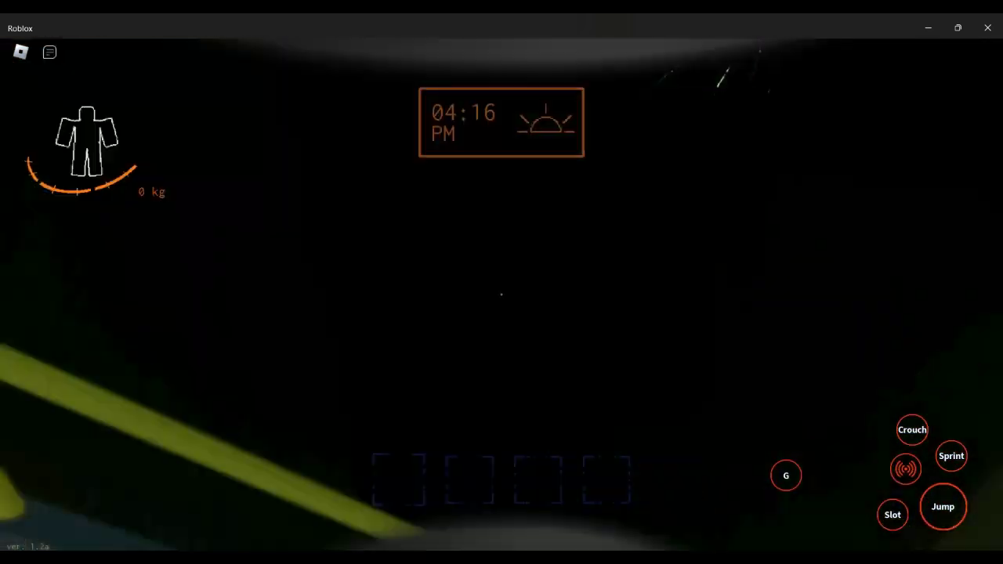
pyautogui.press('w')
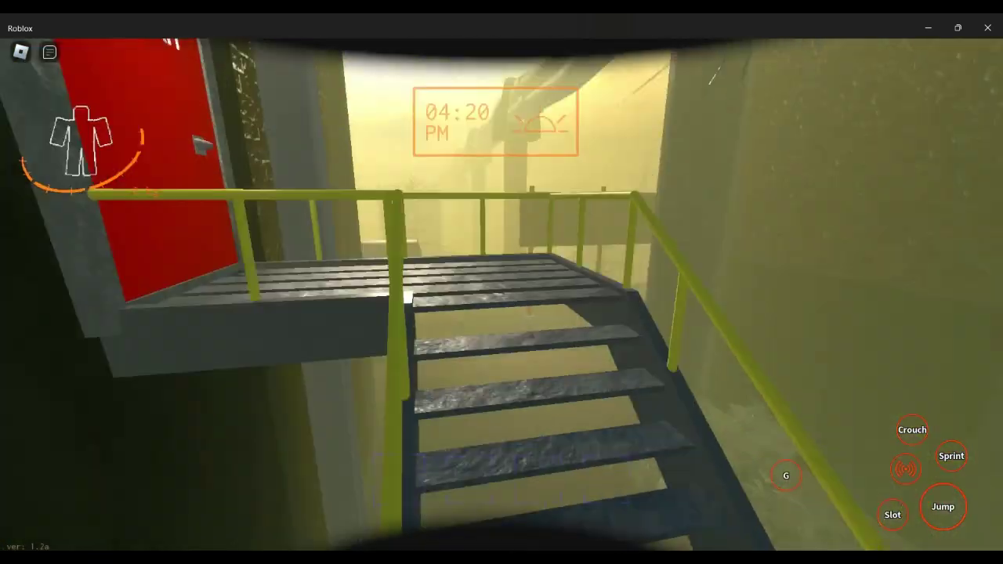
pyautogui.press('w')
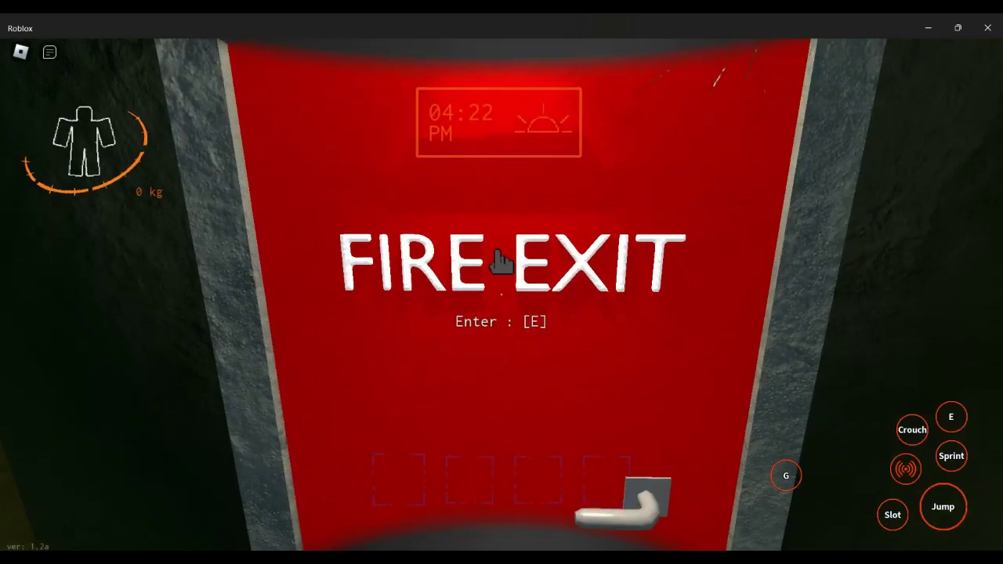
# - Walk up to the red FIRE EXIT door and go out through it
pyautogui.press('e')
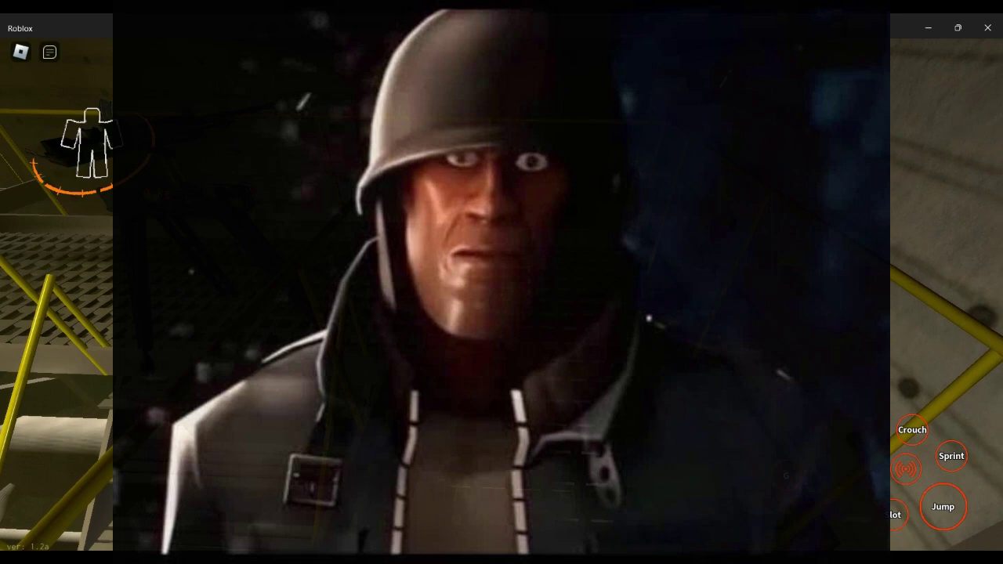
pyautogui.press('w')
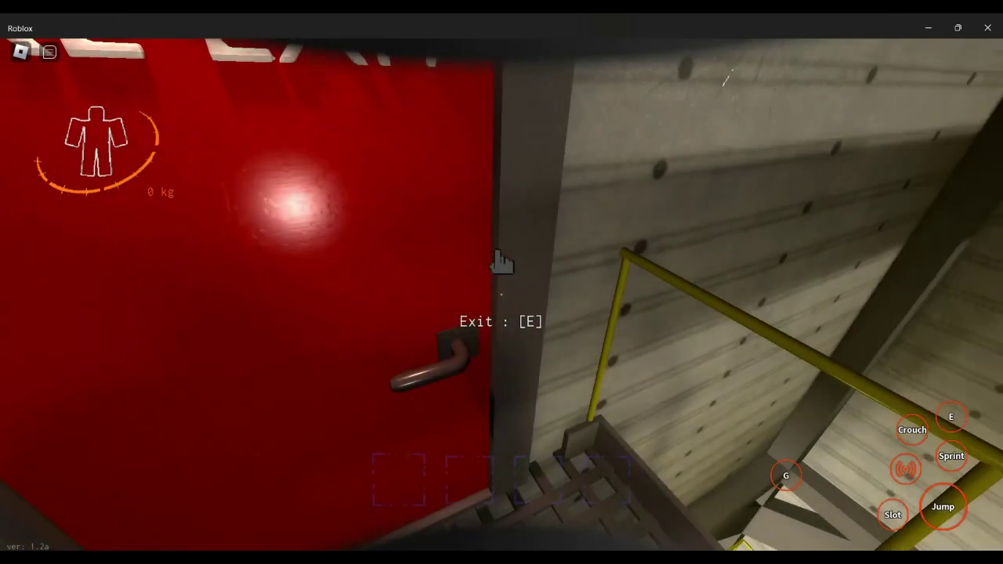
pyautogui.press('w')
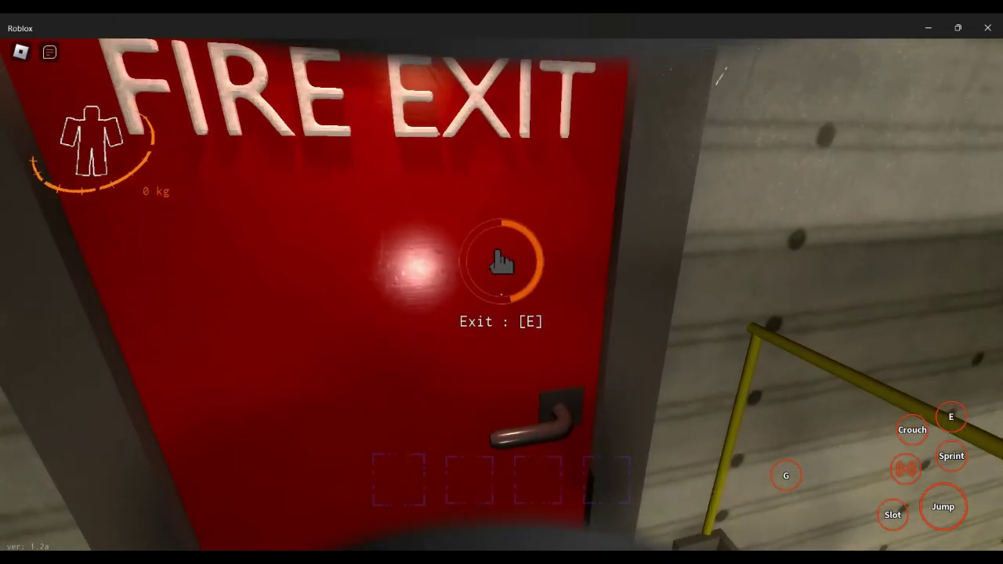
pyautogui.press('e')
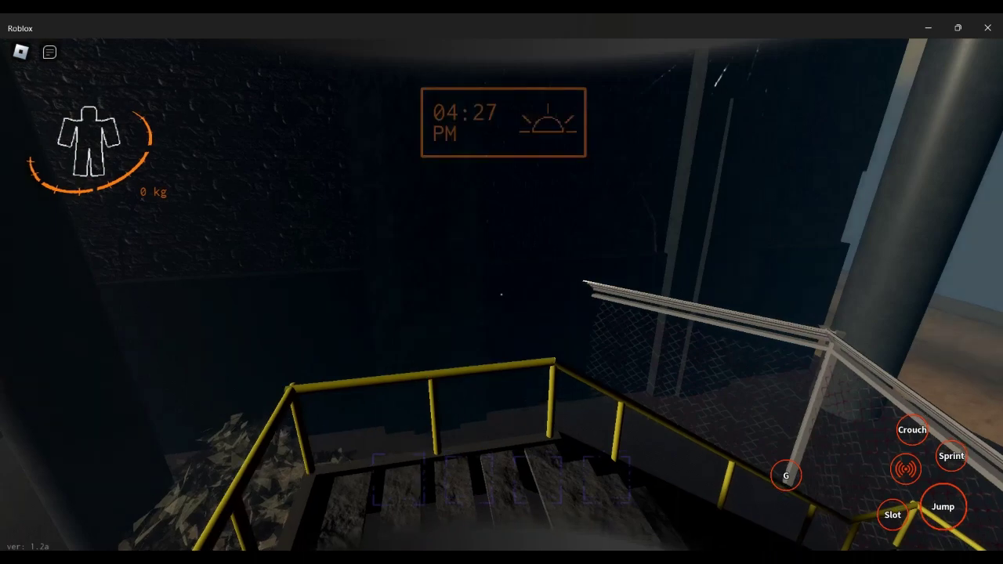
# - Turn back, climb the stairs and re-enter the facility through the FIRE EXIT
pyautogui.moveTo(502, 294); pyautogui.dragTo(235, 294)
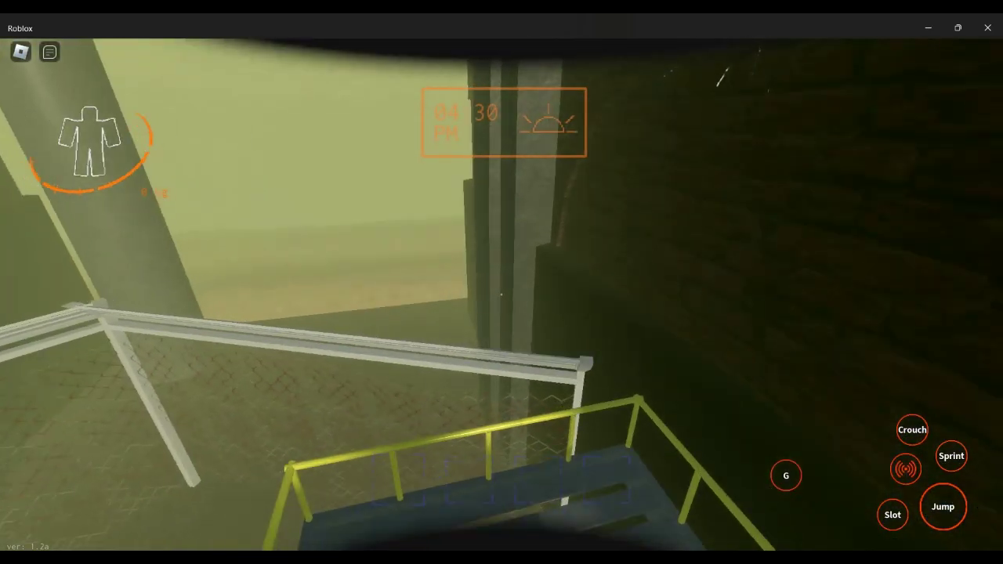
pyautogui.press('w')
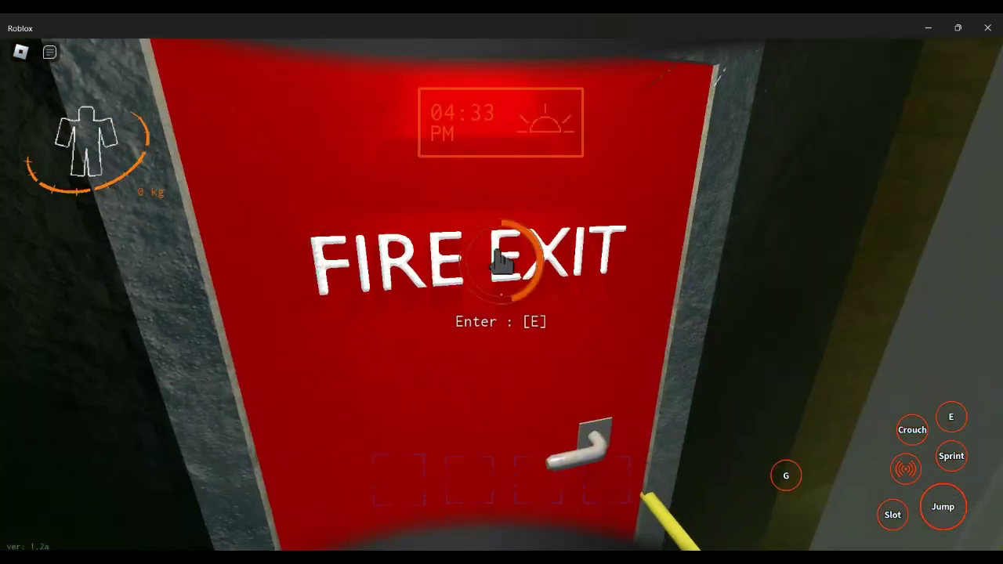
pyautogui.press('e')
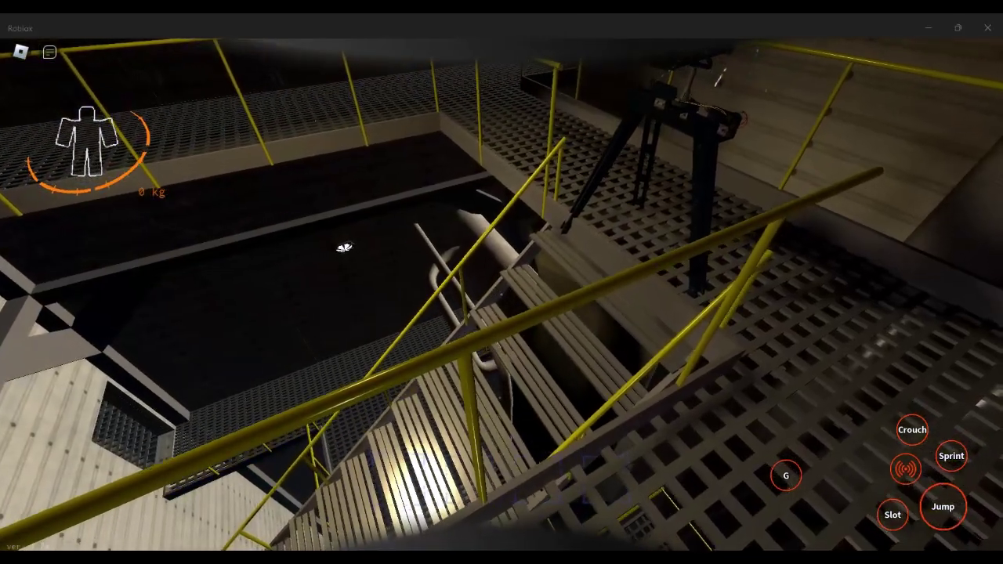
# - Walk onto the platform past the mounted turret and along the railed catwalk
pyautogui.press('w')
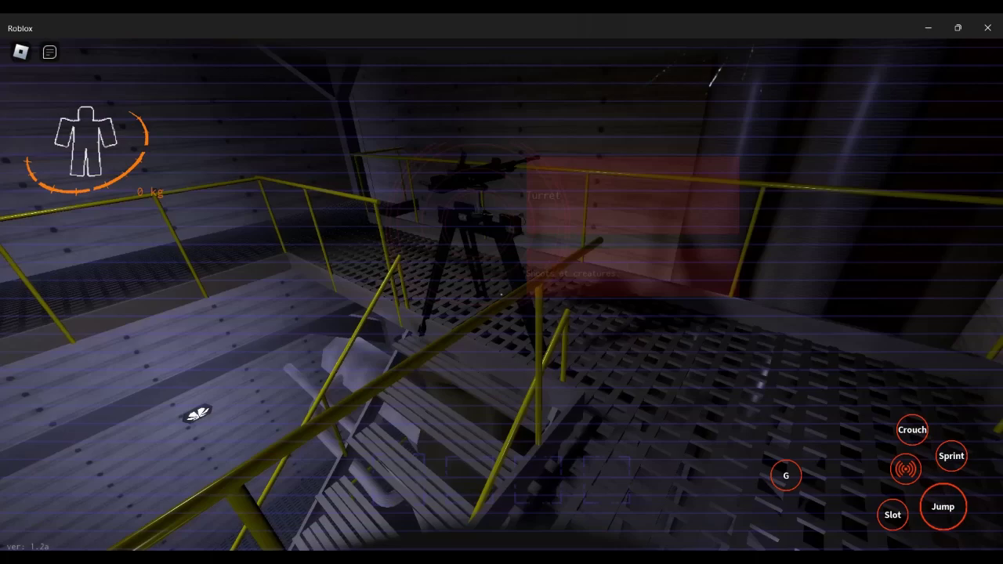
pyautogui.press('w')
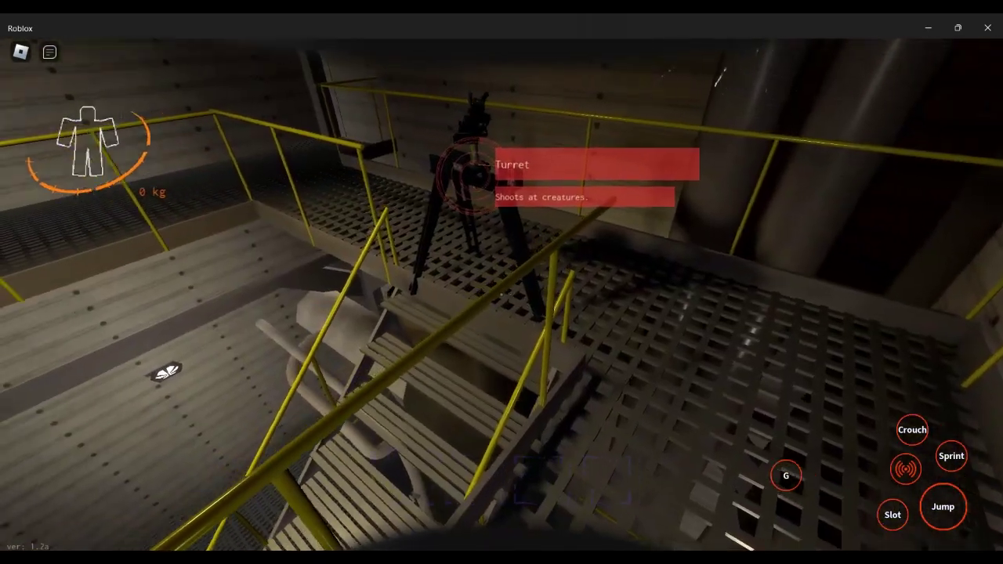
pyautogui.press('w')
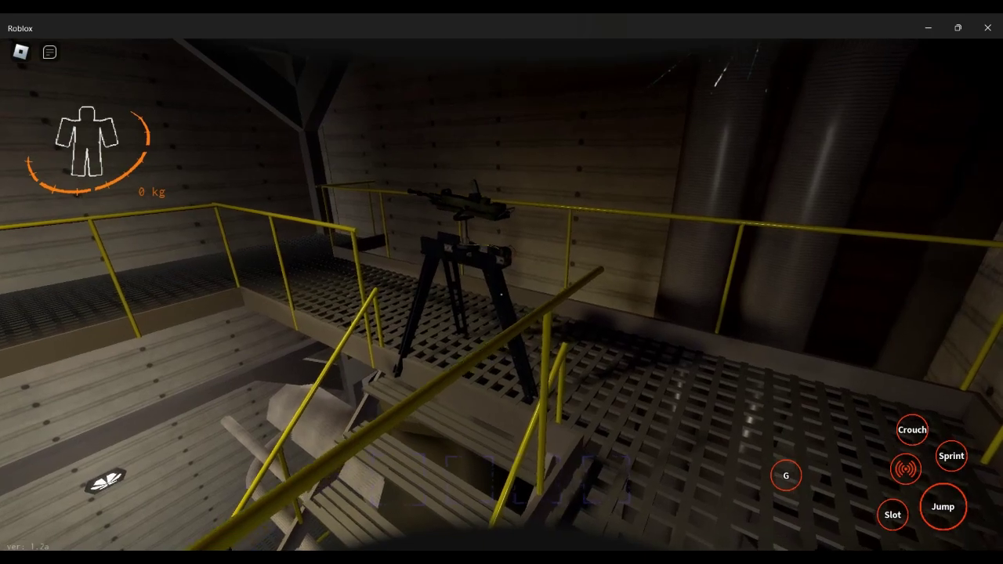
pyautogui.press('w')
pyautogui.press('w')
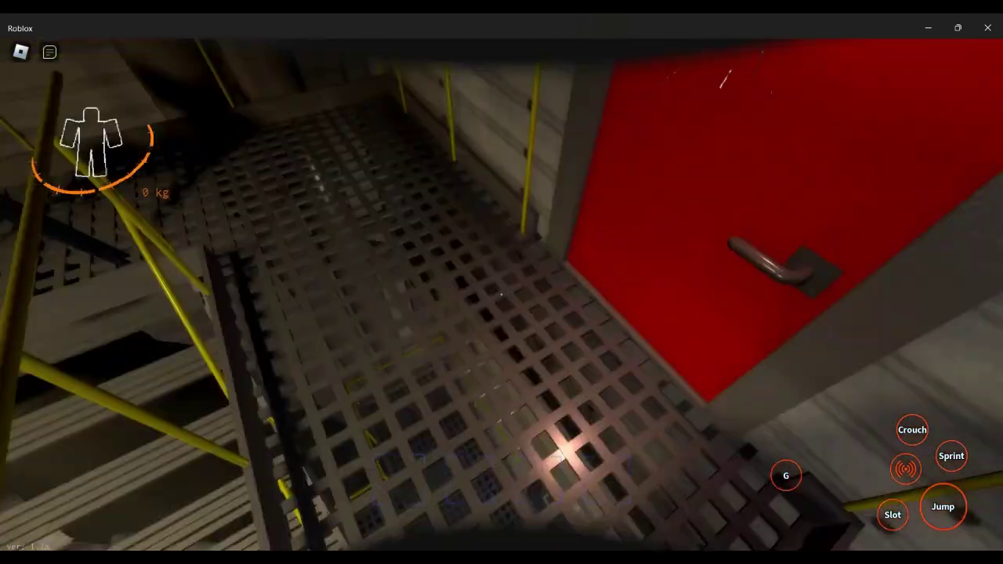
pyautogui.press('w')
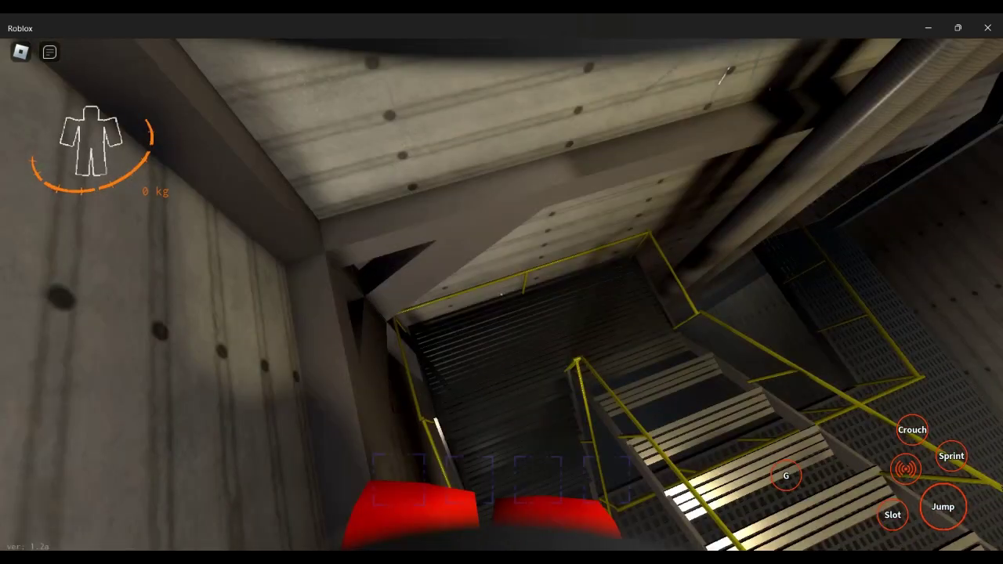
pyautogui.press('w')
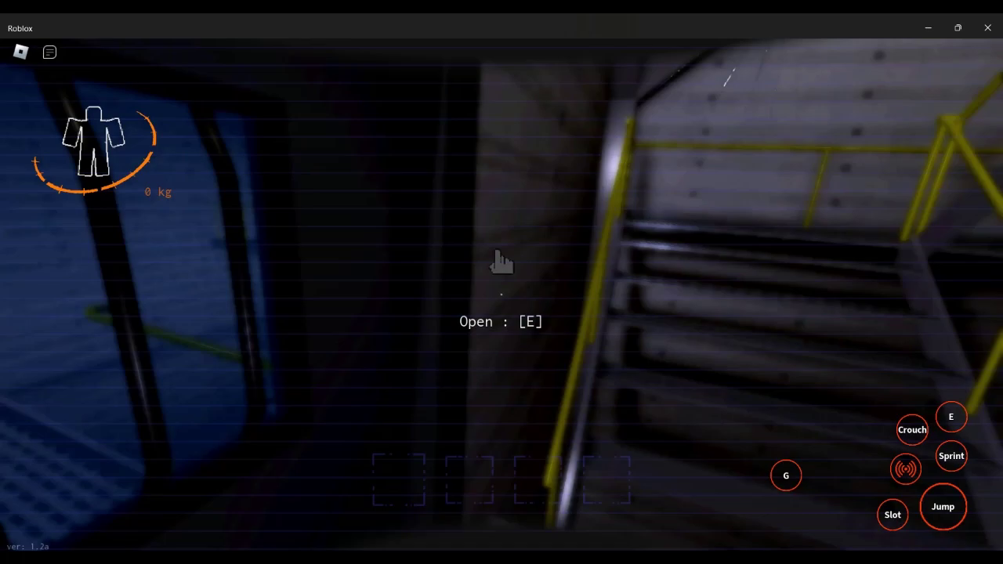
# - Go through the next door and follow the catwalk to the barred door
pyautogui.press('e')
pyautogui.press('w')
pyautogui.press('w')
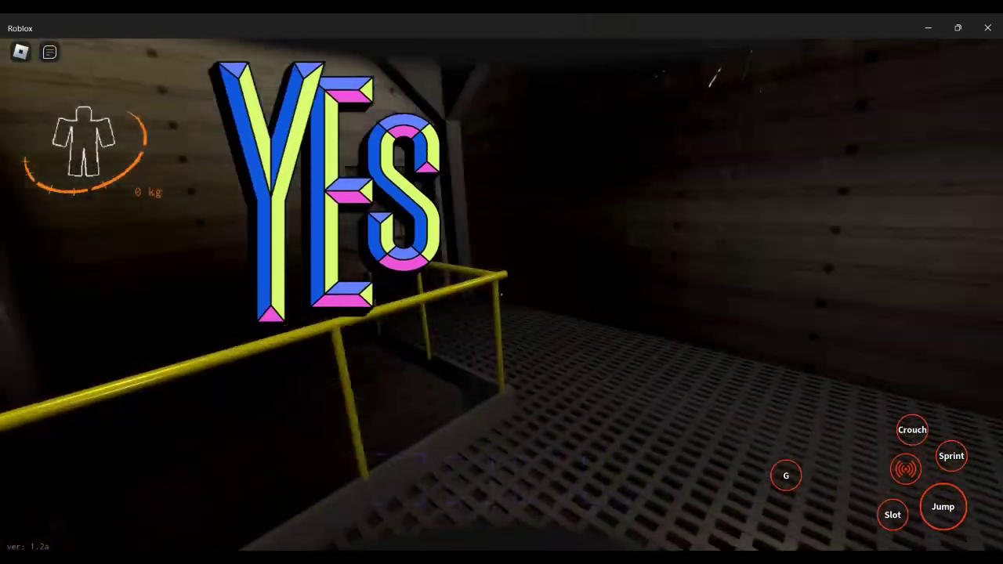
pyautogui.press('w')
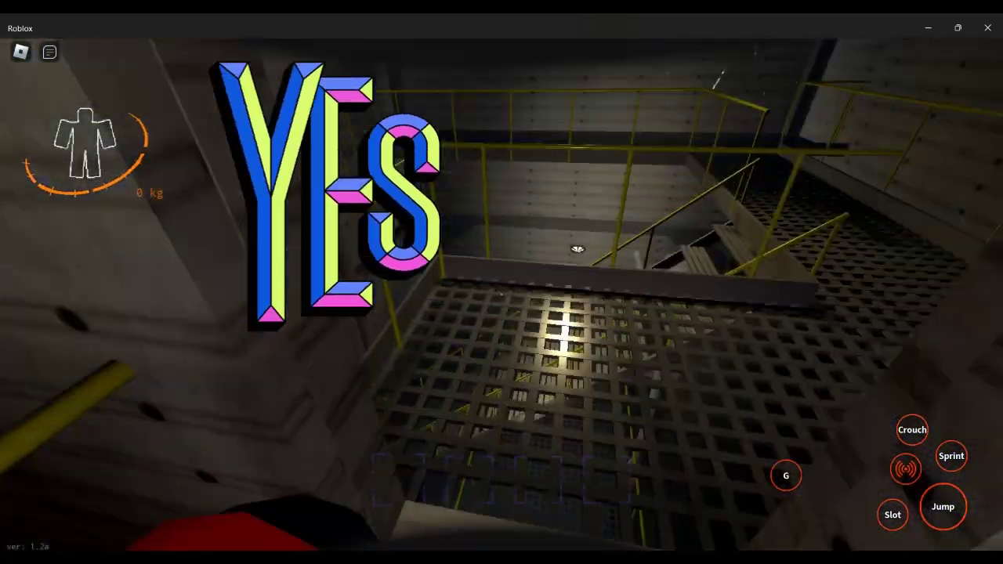
pyautogui.press('w')
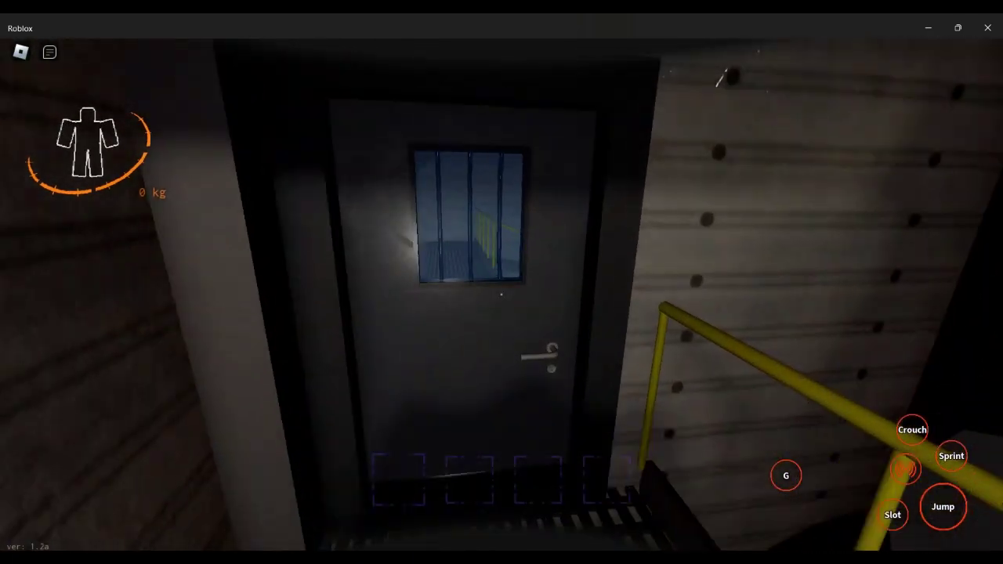
pyautogui.press('w')
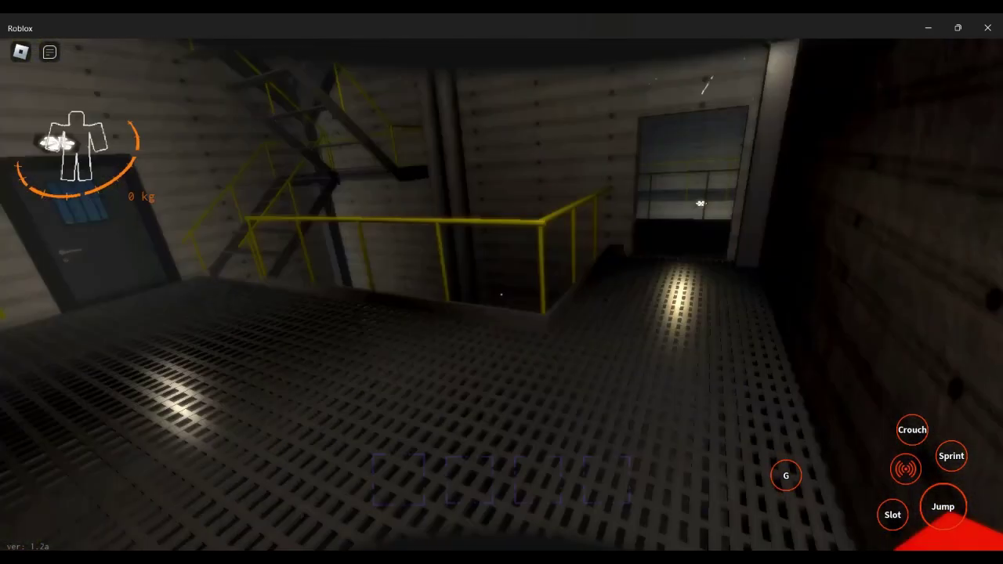
pyautogui.press('w')
pyautogui.press('w')
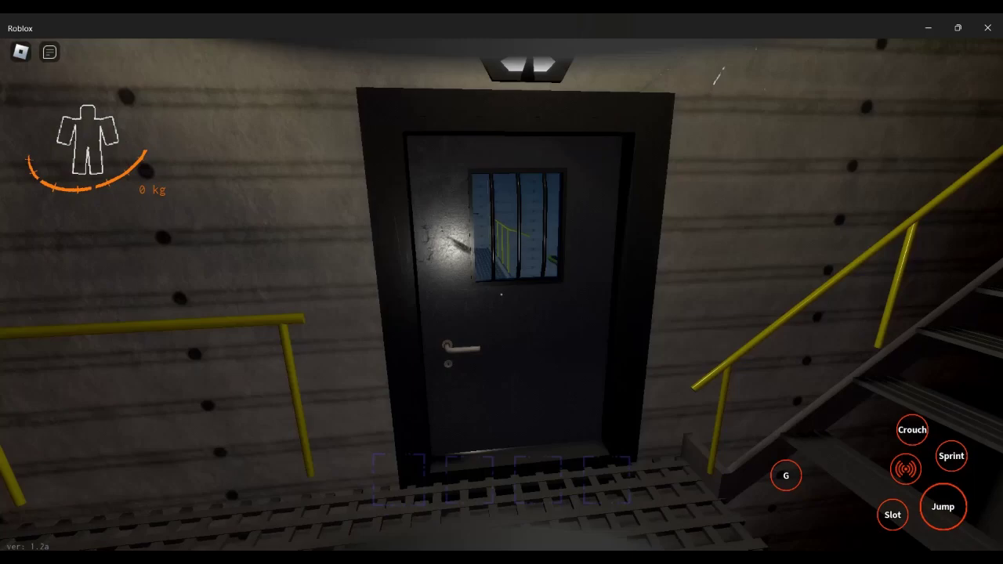
# - Pass through the barred door and cross the stairwell room toward the wall
pyautogui.press('e')
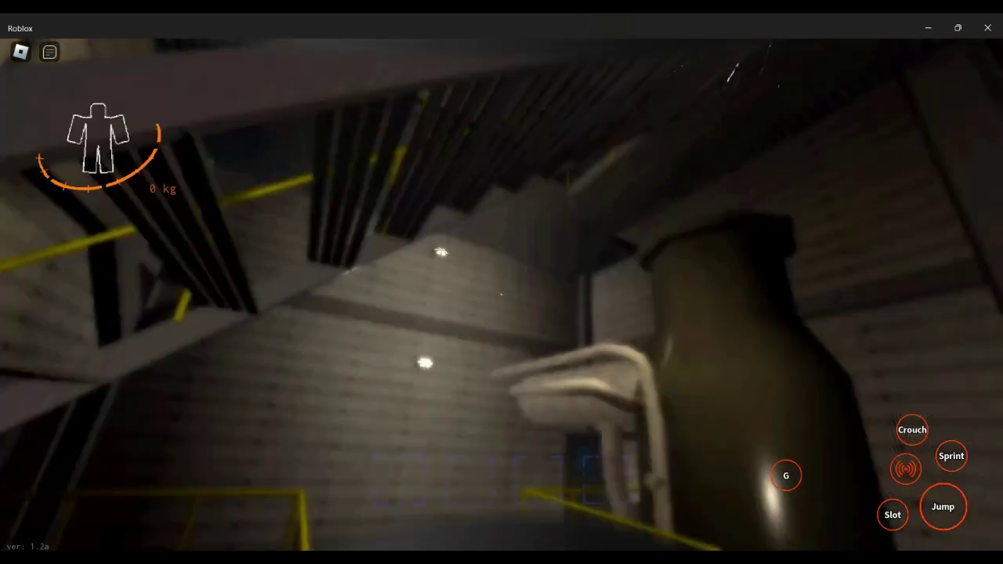
pyautogui.press('w')
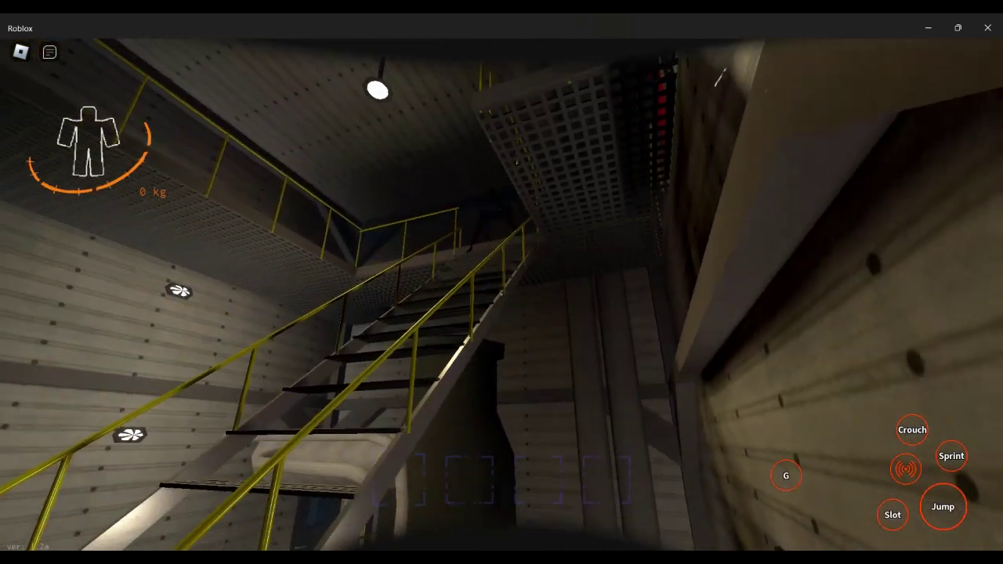
pyautogui.press('w')
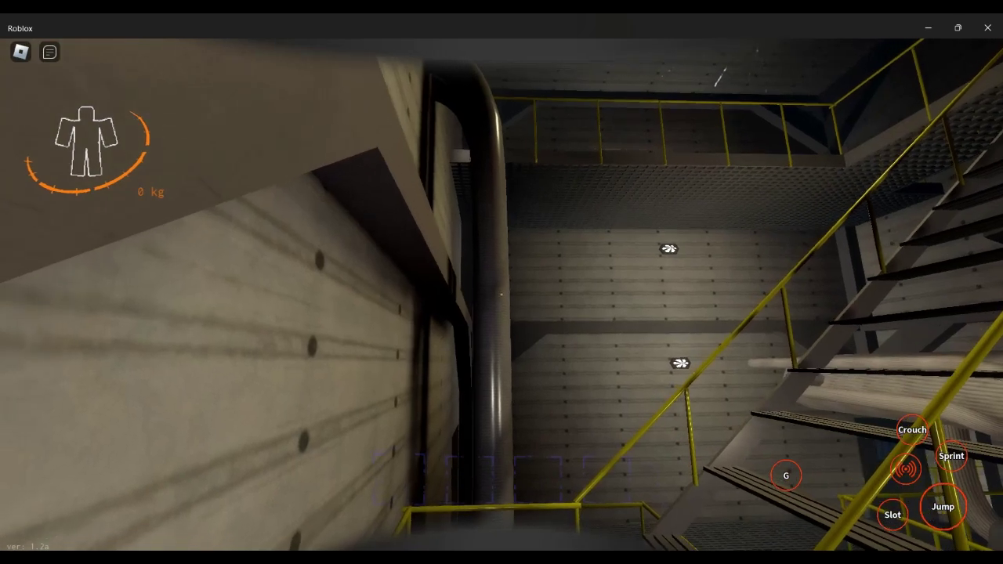
pyautogui.press('w')
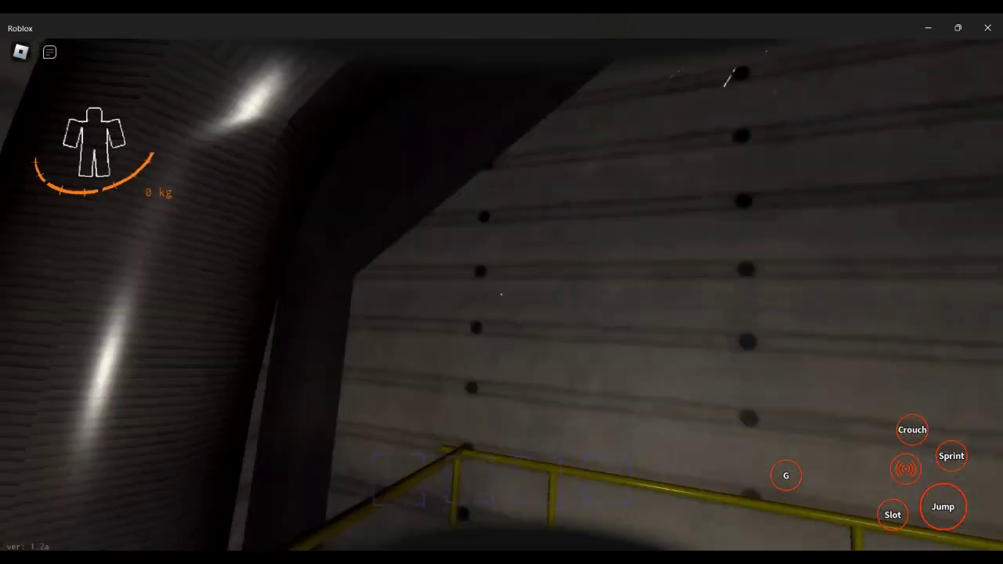
# - Leave through the fire exit and cross the foggy yard past the tank wagon
pyautogui.press('e')
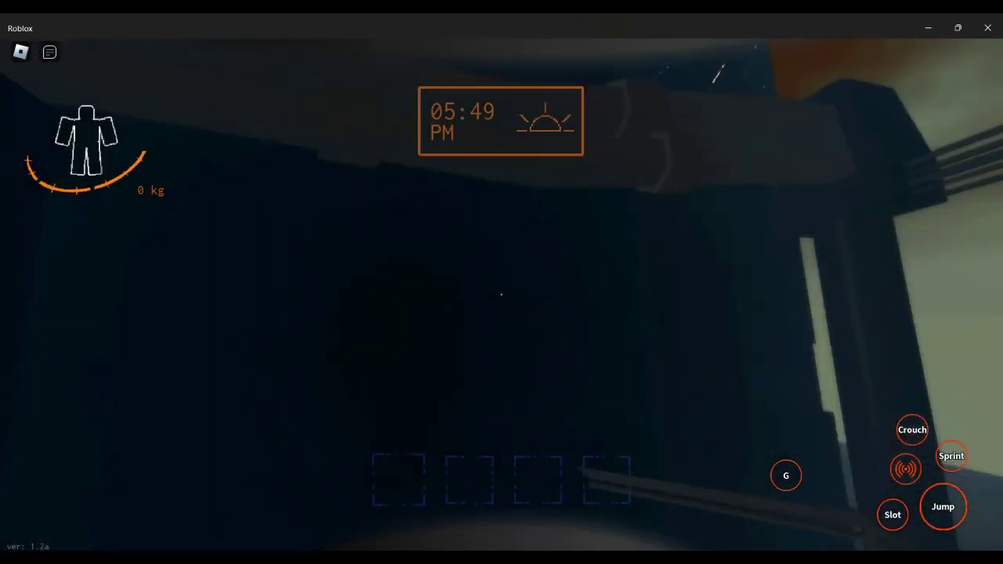
pyautogui.press('w')
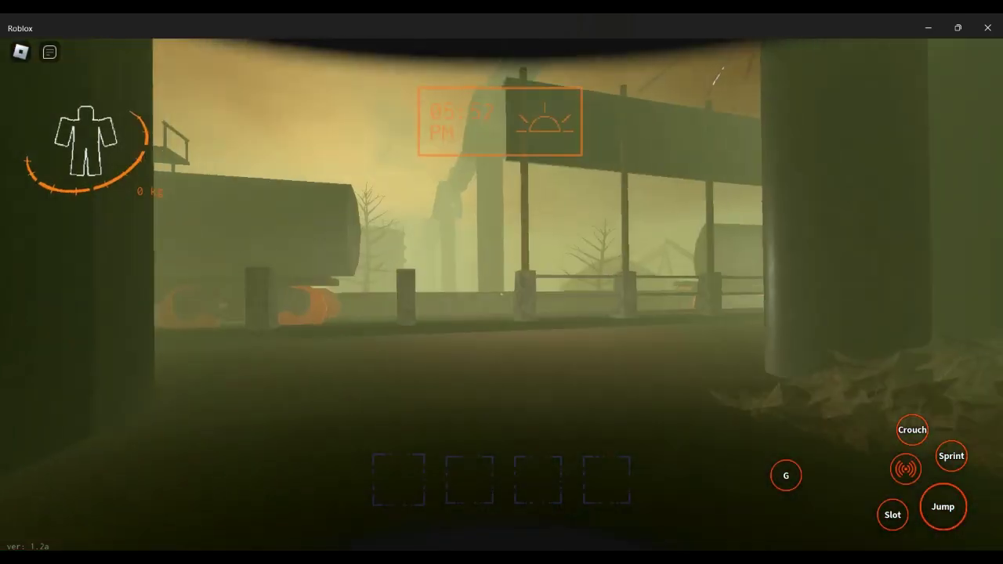
pyautogui.press('w')
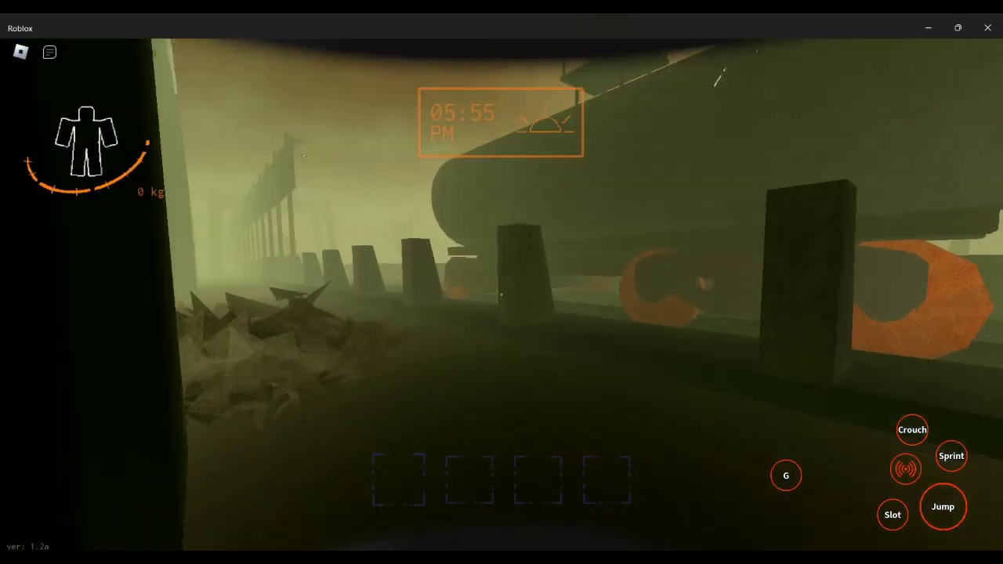
pyautogui.press('w')
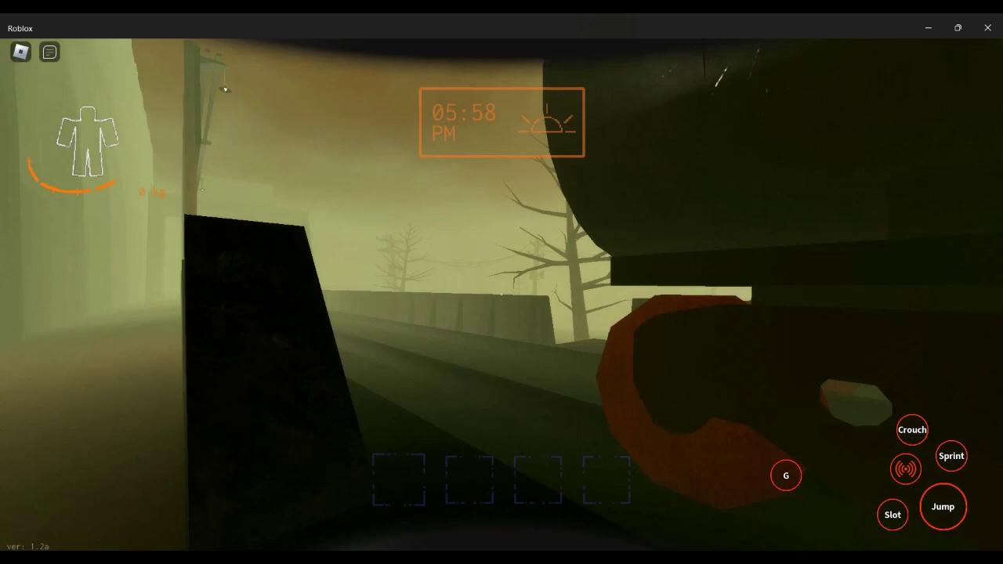
pyautogui.press('w')
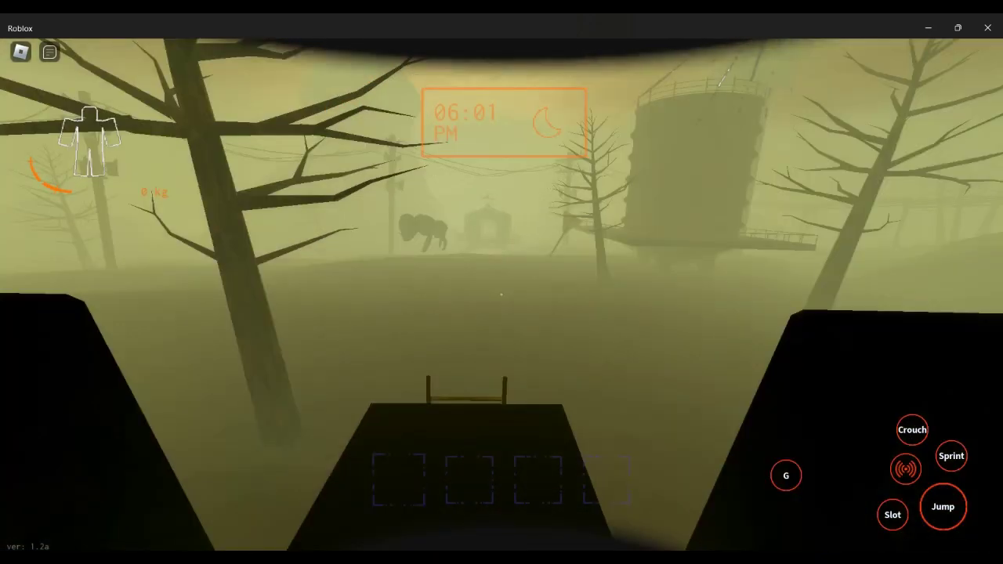
pyautogui.press('w')
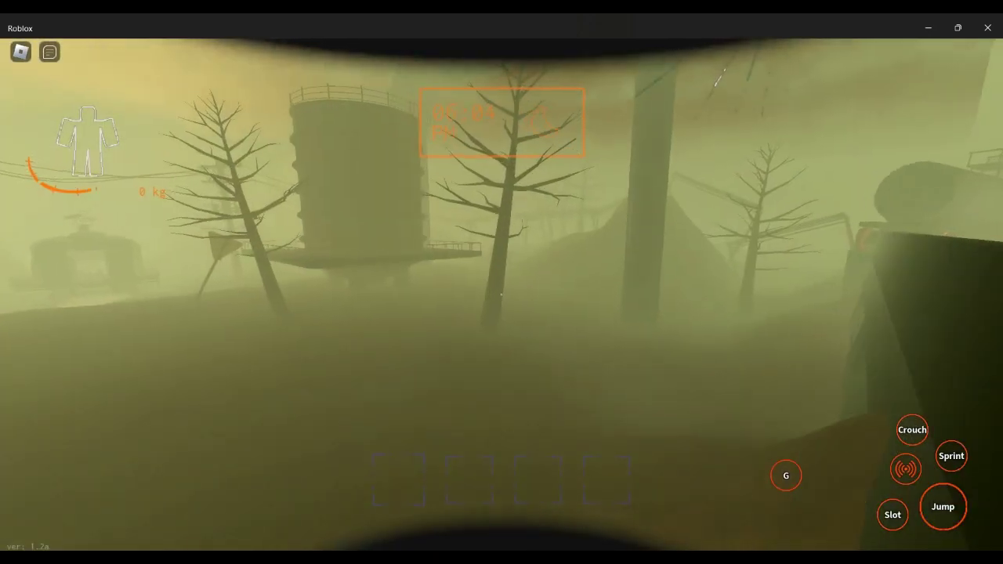
pyautogui.press('w')
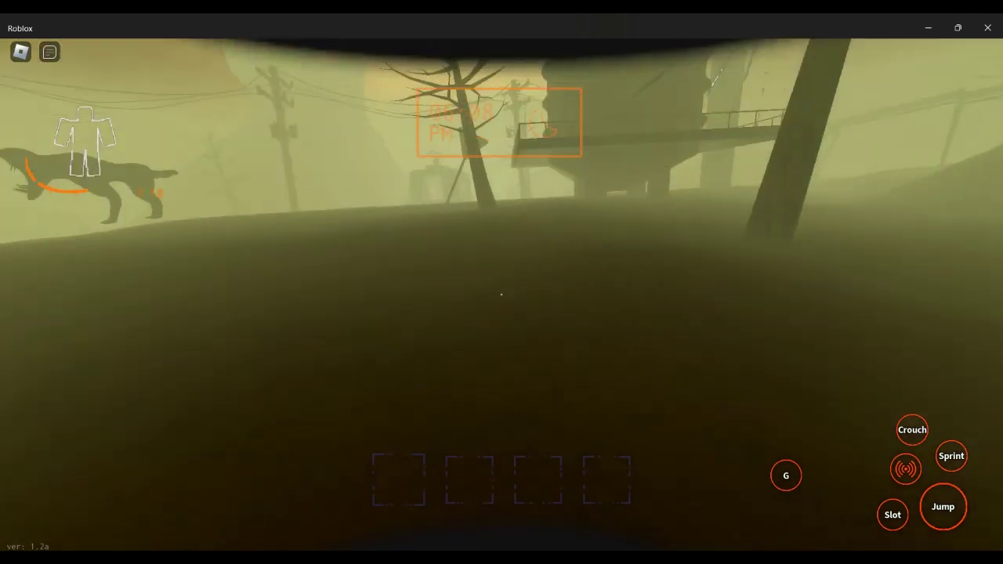
# - Walk under the water tower and the stilted house back to the ship
pyautogui.press('w')
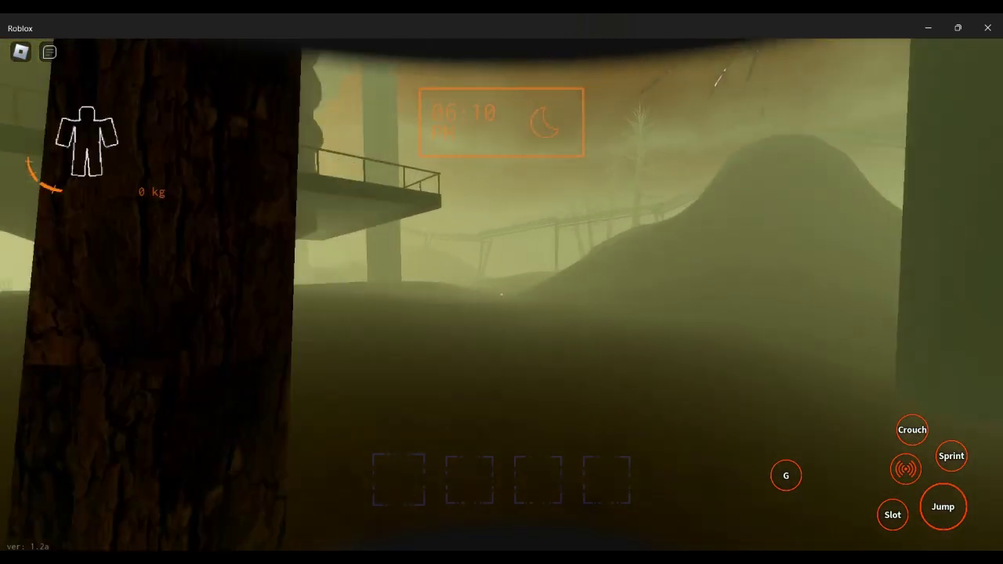
pyautogui.press('w')
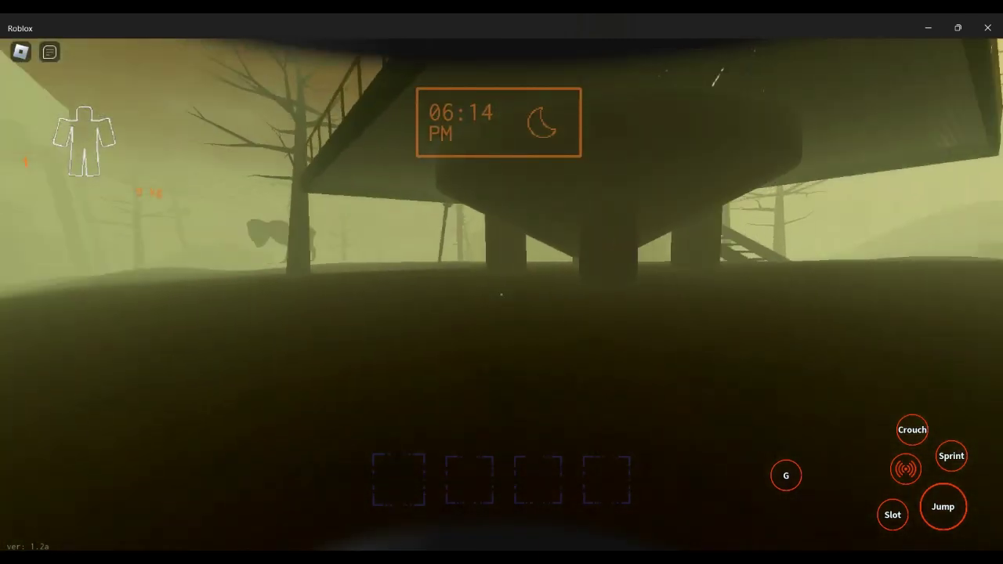
pyautogui.press('w')
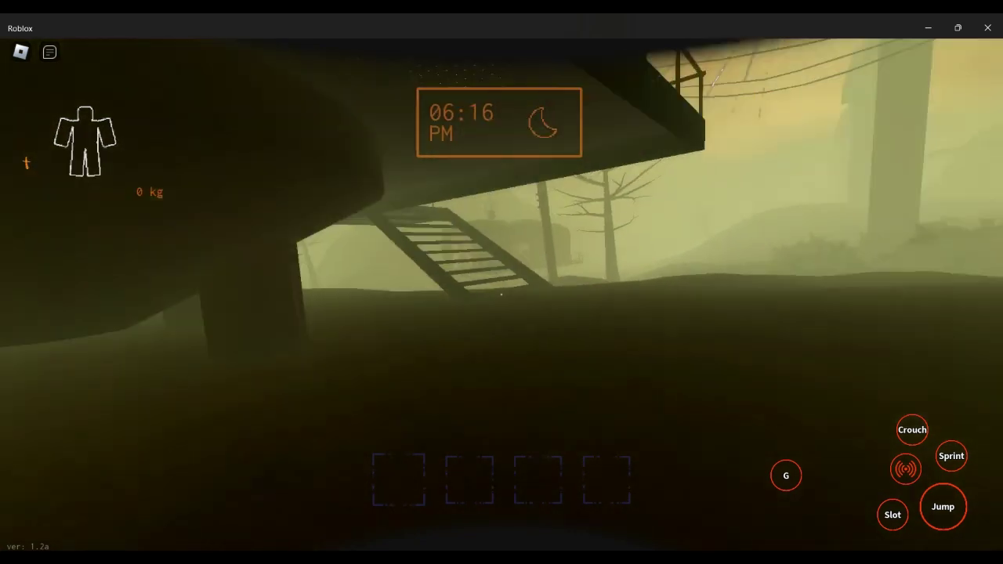
pyautogui.press('w')
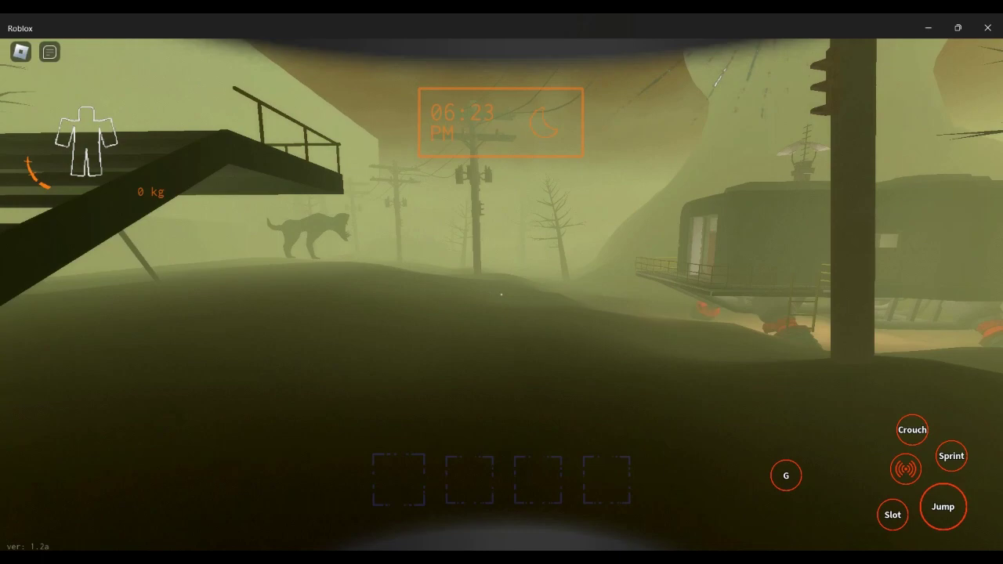
pyautogui.press('w')
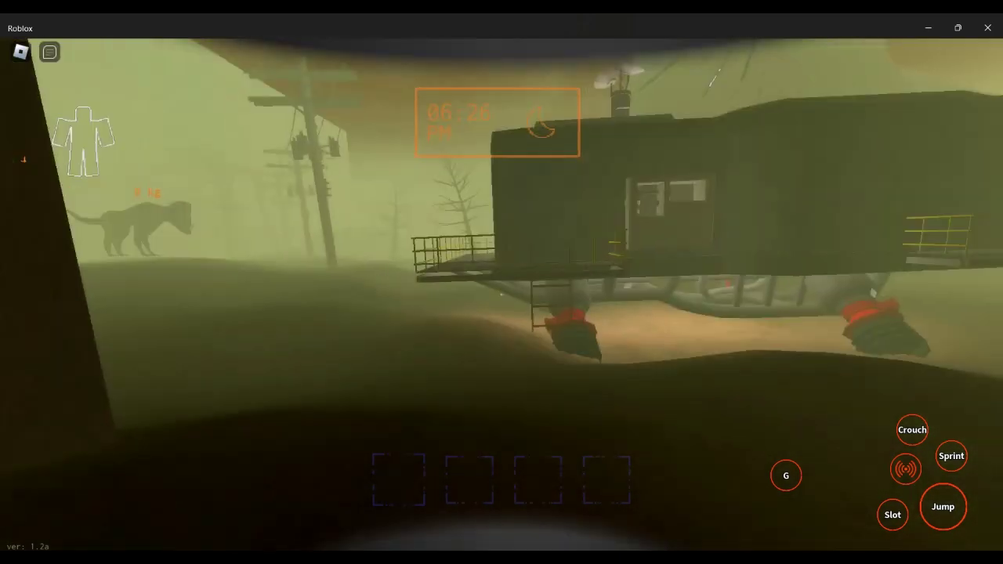
pyautogui.press('w')
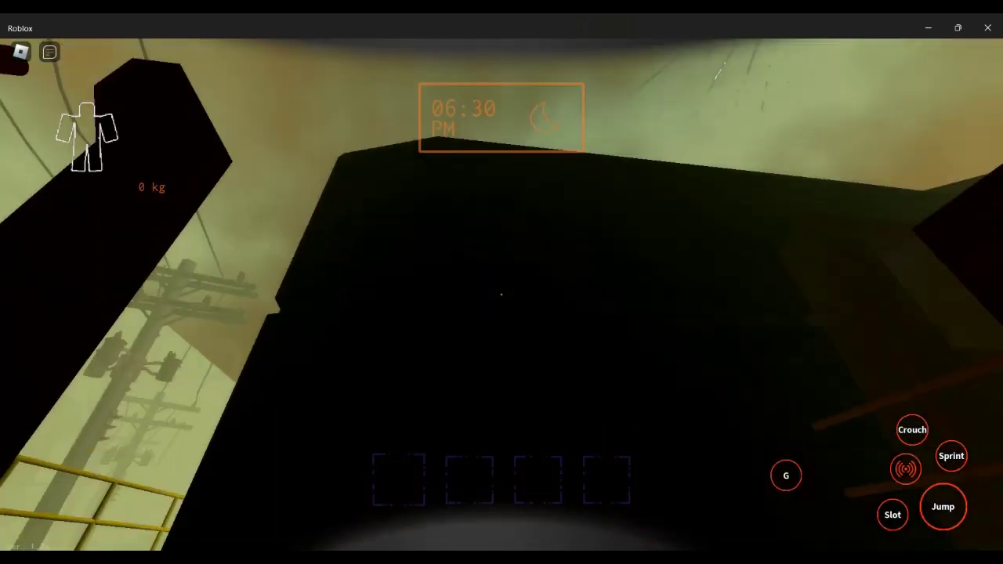
pyautogui.press('w')
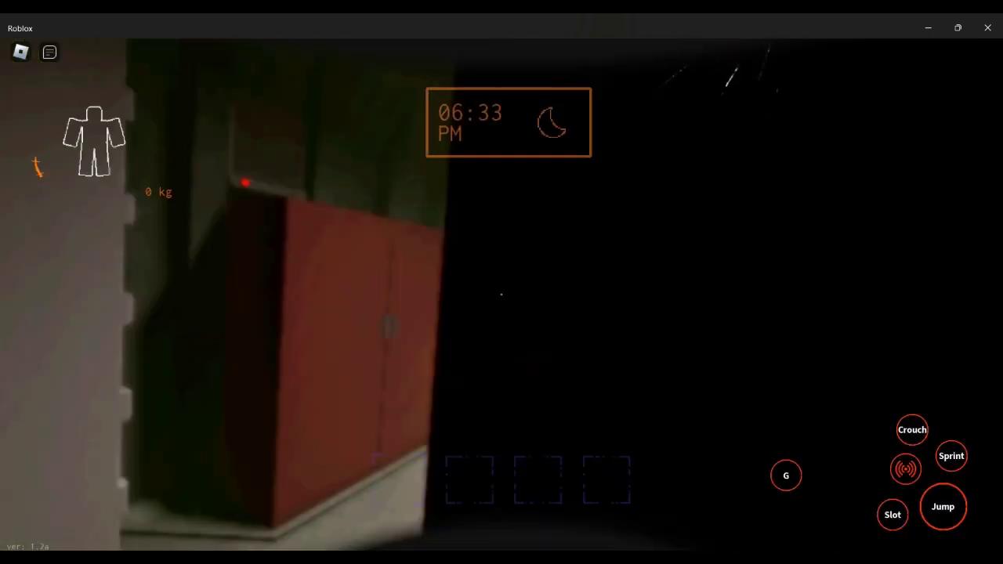
# - Pull the START lever at the ship's control table, then look down the corridor
pyautogui.press('w')
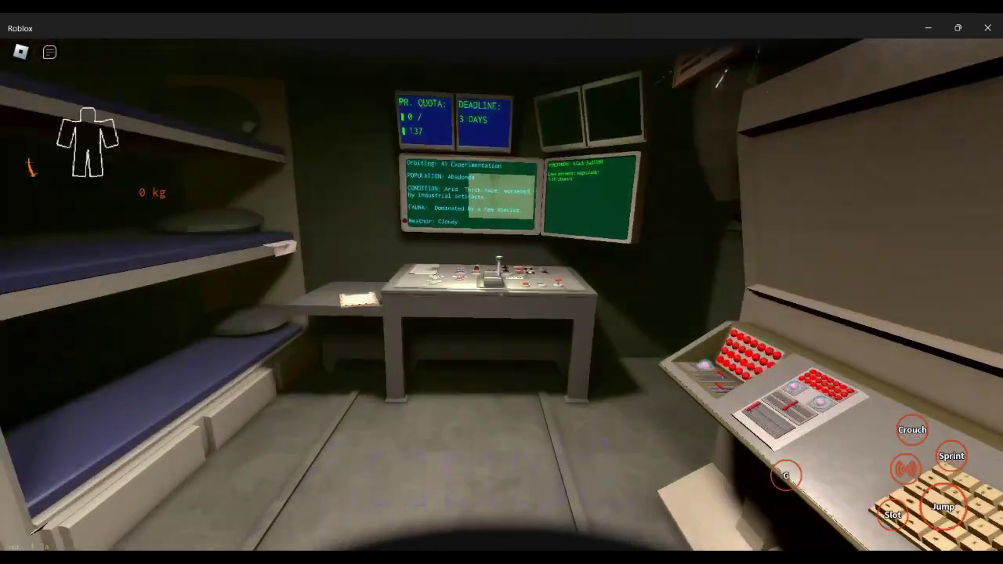
pyautogui.press('w')
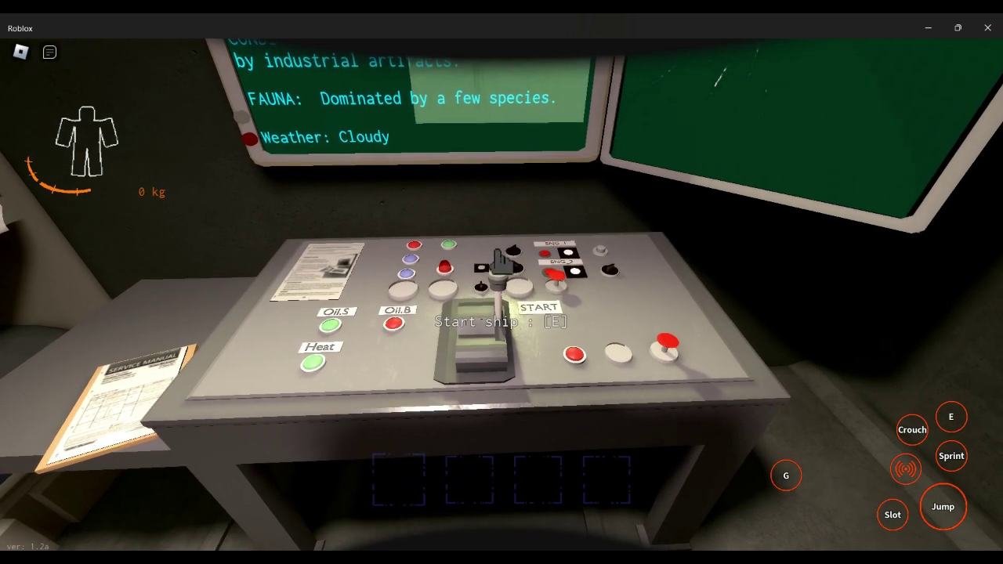
pyautogui.press('w')
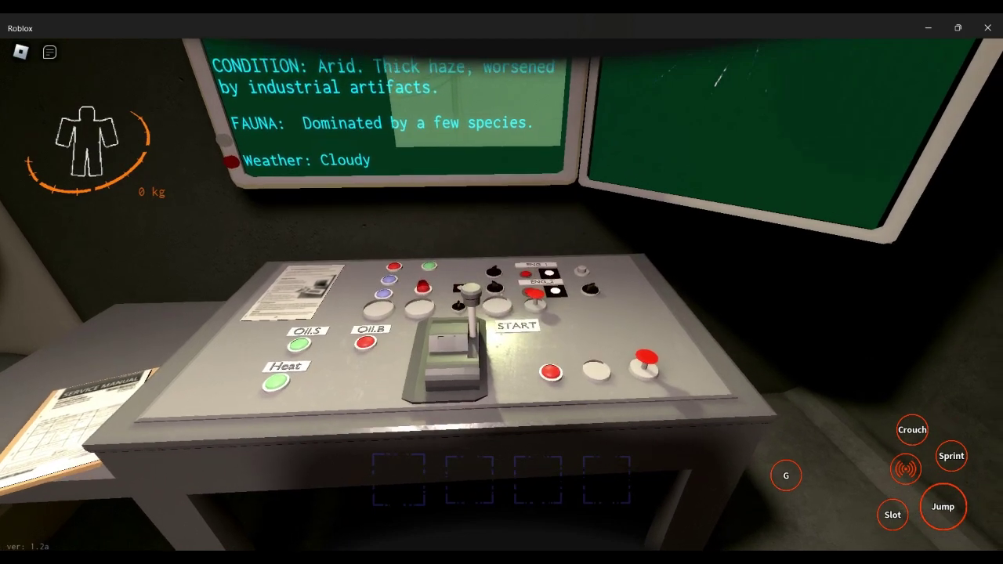
pyautogui.press('w')
pyautogui.press('e')
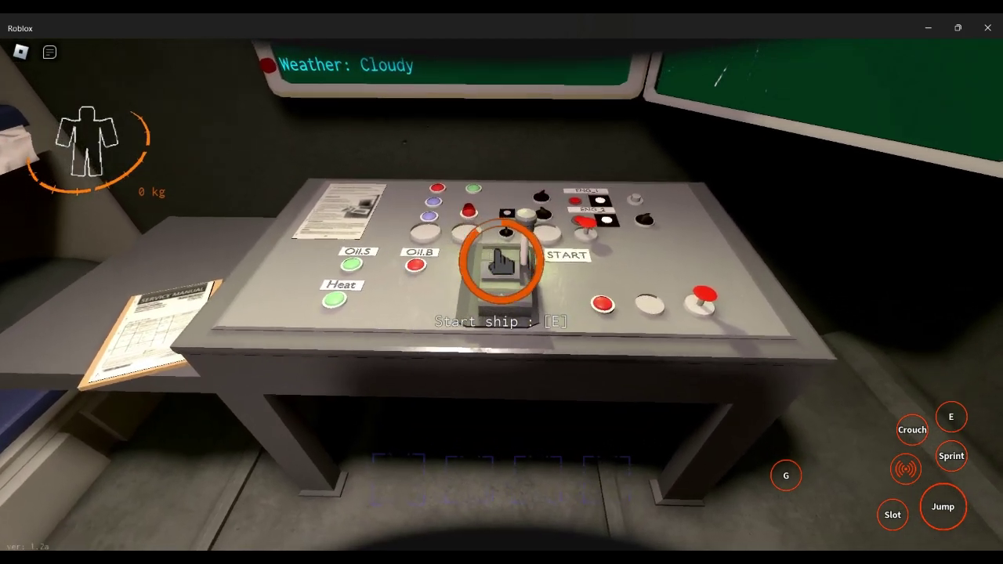
pyautogui.moveTo(502, 297); pyautogui.dragTo(235, 282)
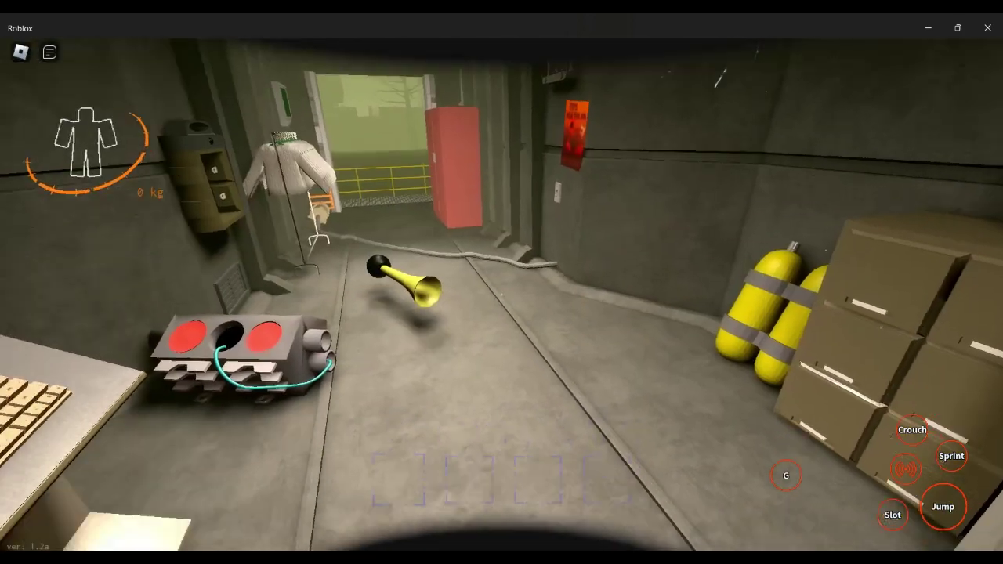
pyautogui.moveTo(502, 298); pyautogui.dragTo(690, 377)
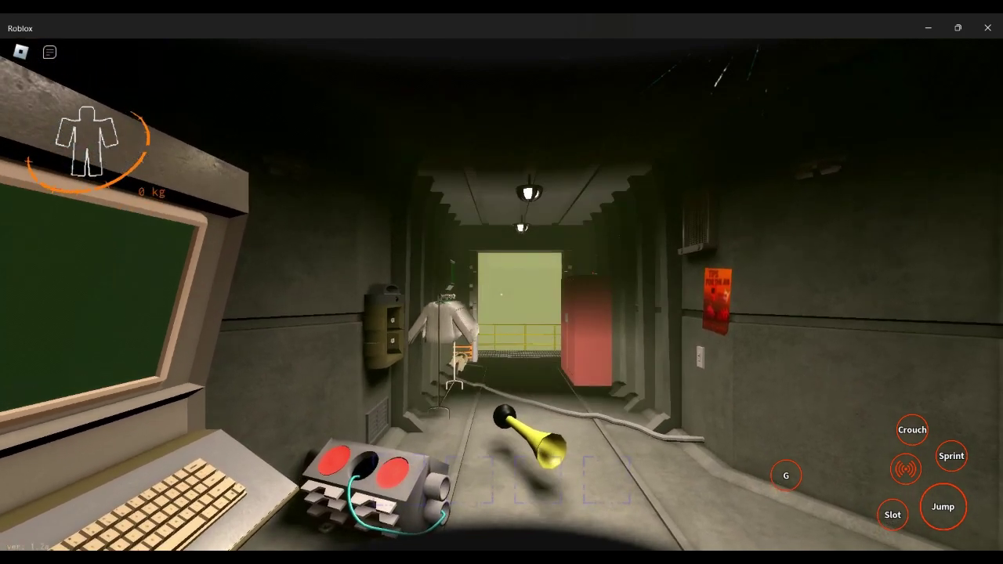
# - Walk past the suit rack and check the quota and deadline monitors and scrap values
pyautogui.press('w')
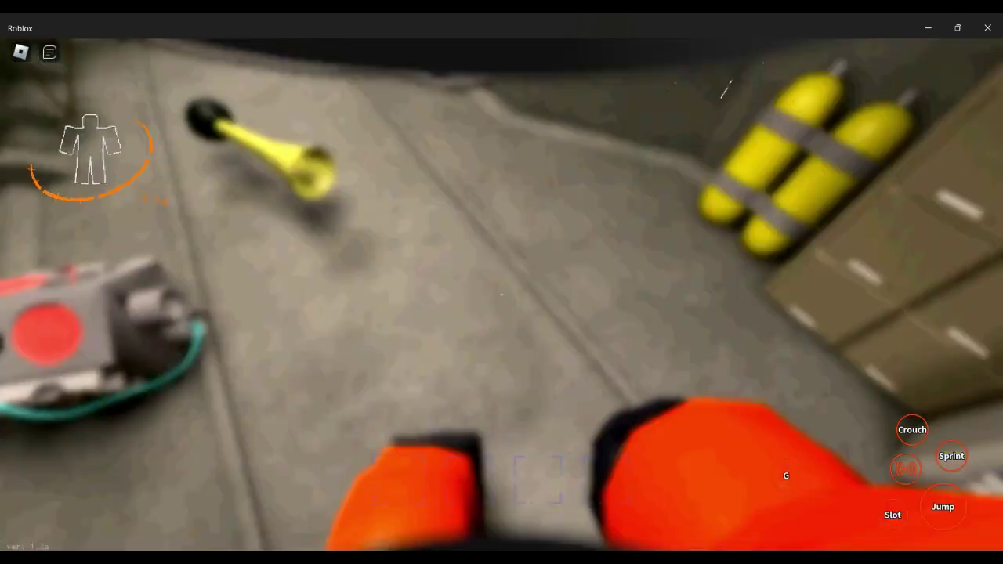
pyautogui.press('w')
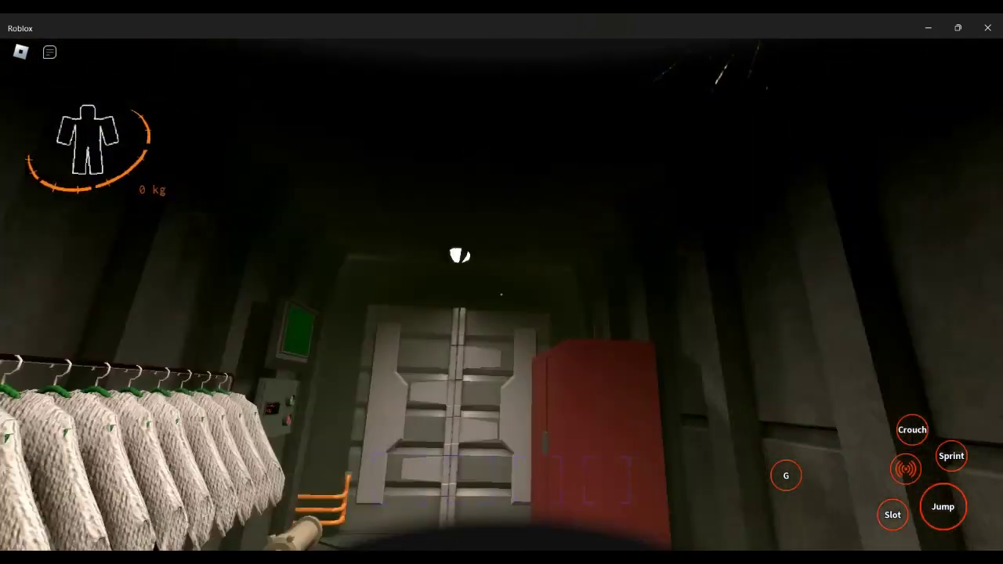
pyautogui.press('w')
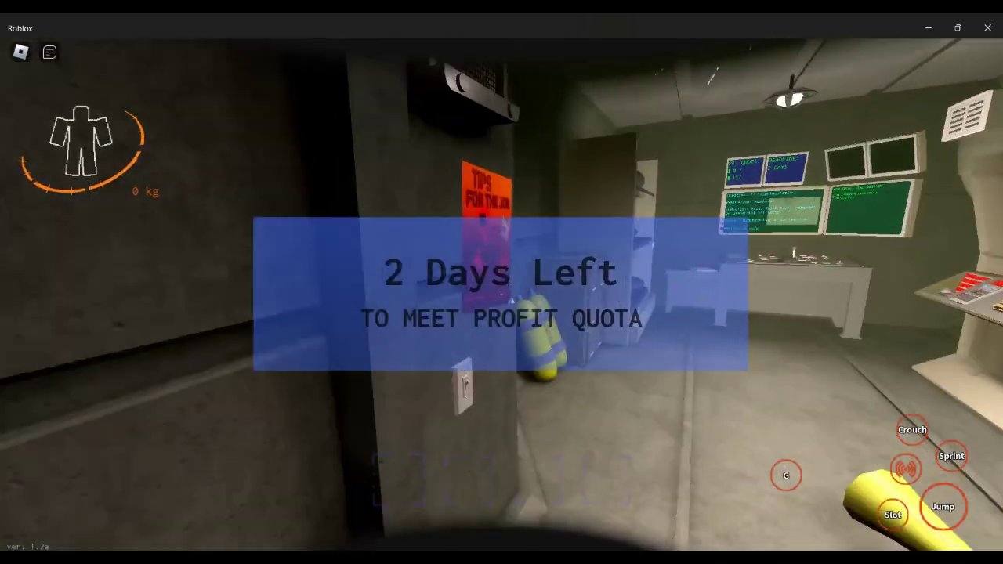
pyautogui.press('w')
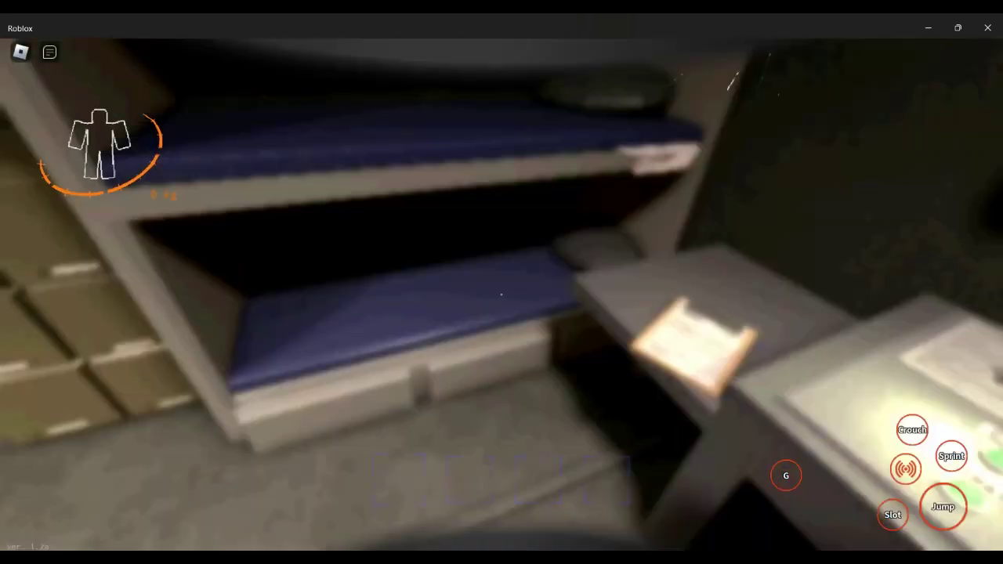
pyautogui.press('w')
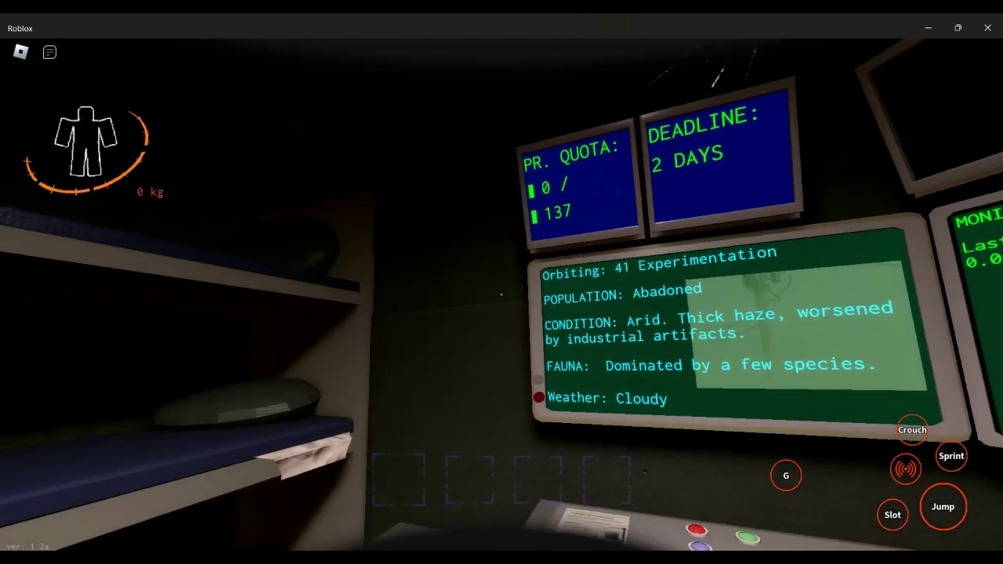
pyautogui.press('w')
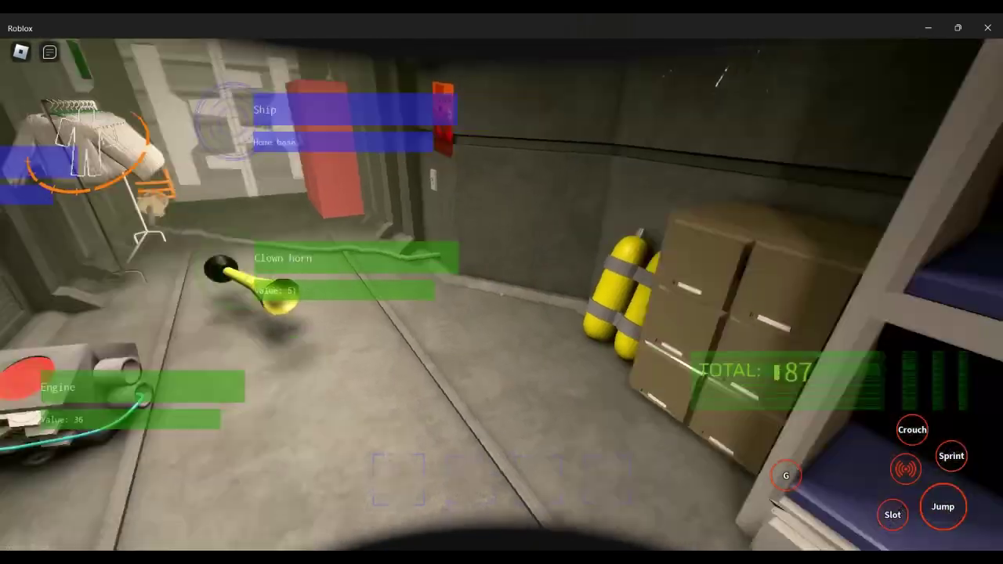
# - Return to the control console, move around it, and pause the game
pyautogui.press('w')
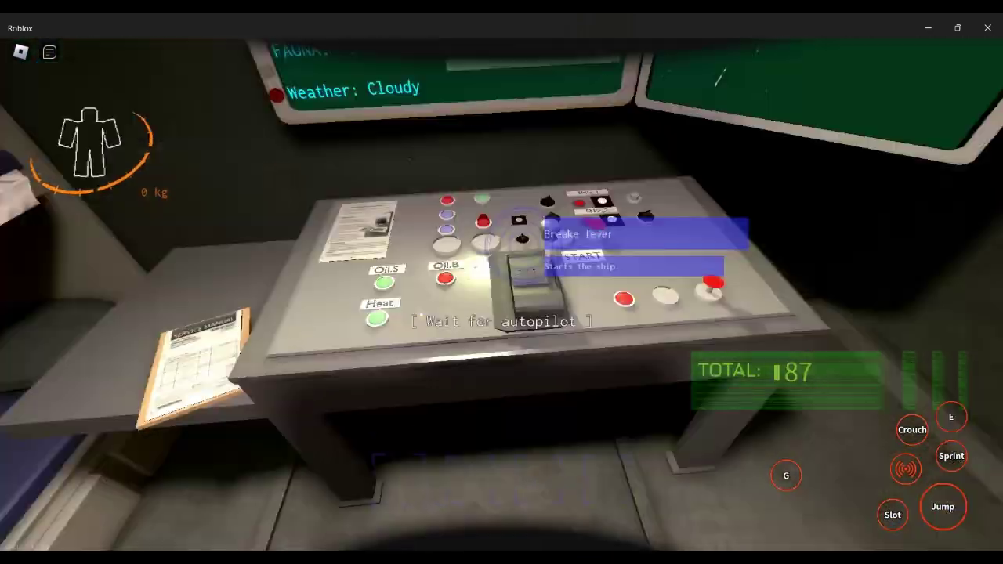
pyautogui.press('s')
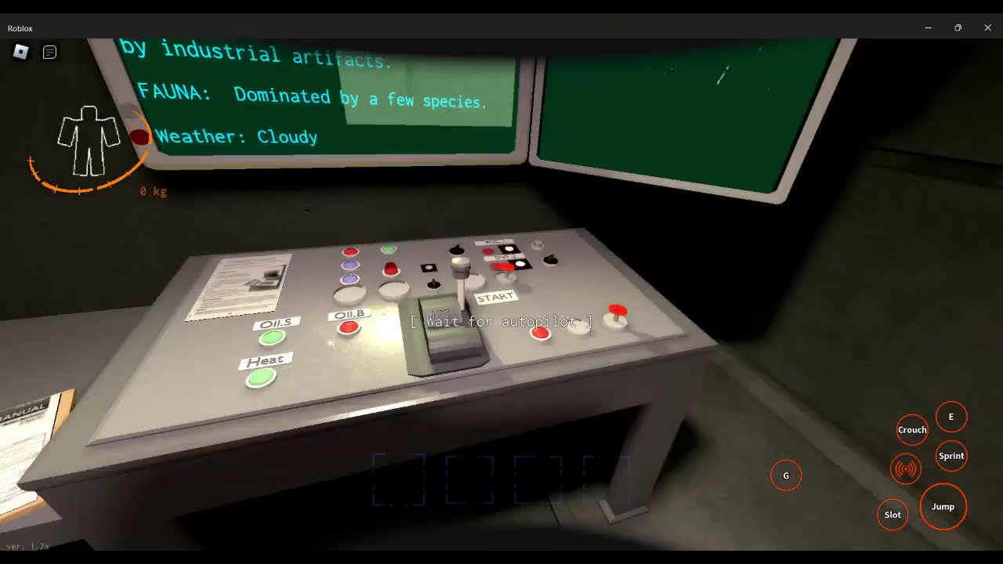
pyautogui.press('w')
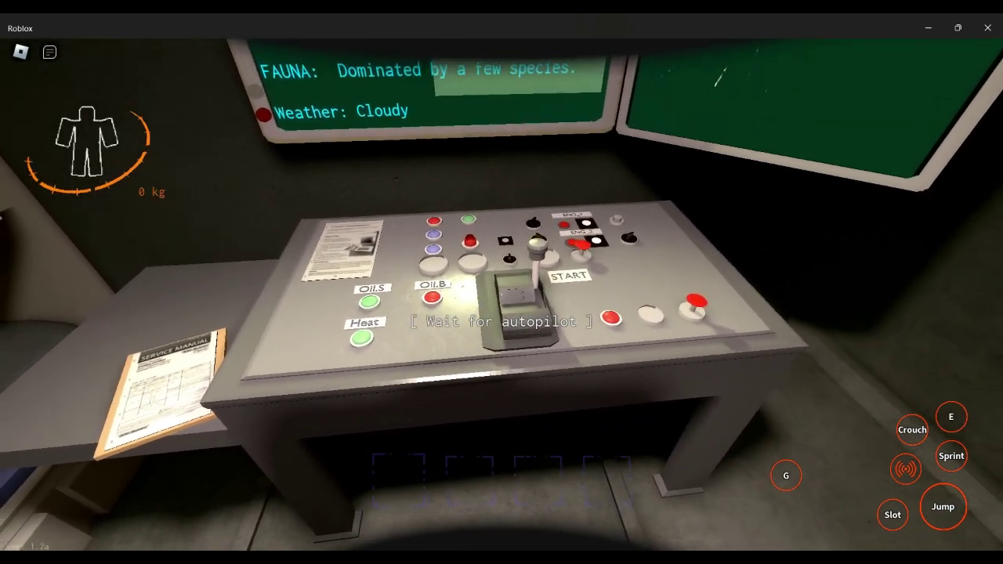
pyautogui.press('w')
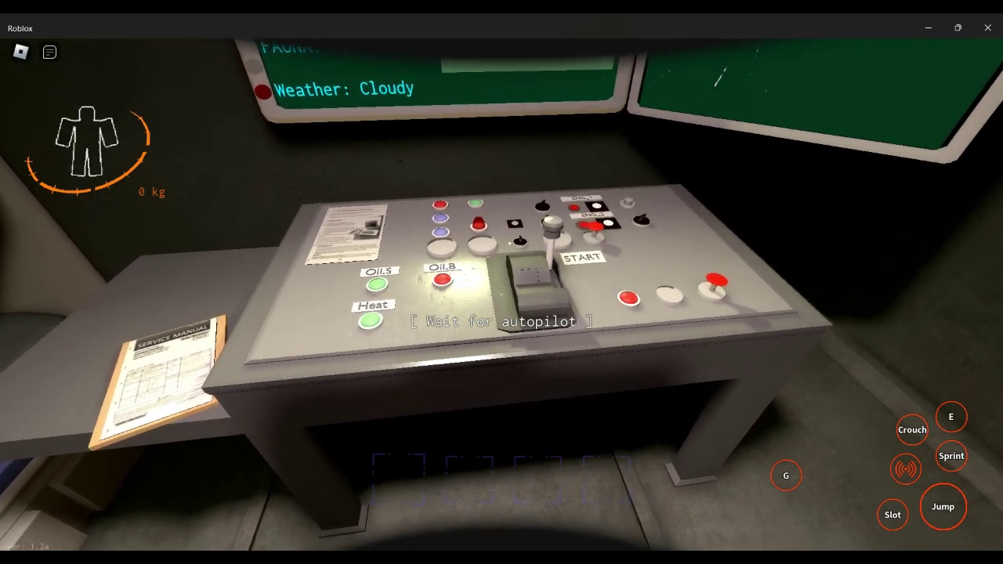
pyautogui.press('w')
pyautogui.press('a')
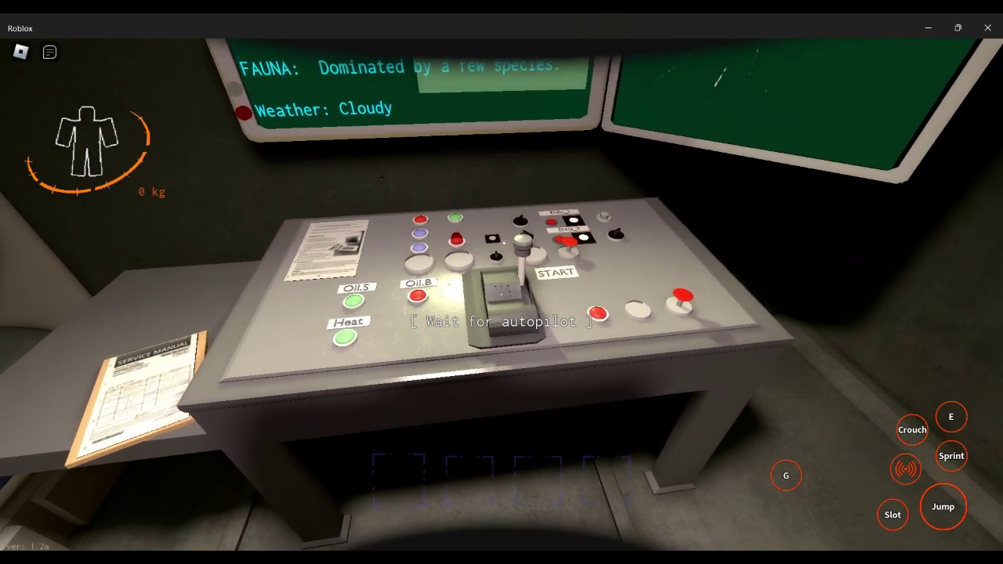
pyautogui.press('a')
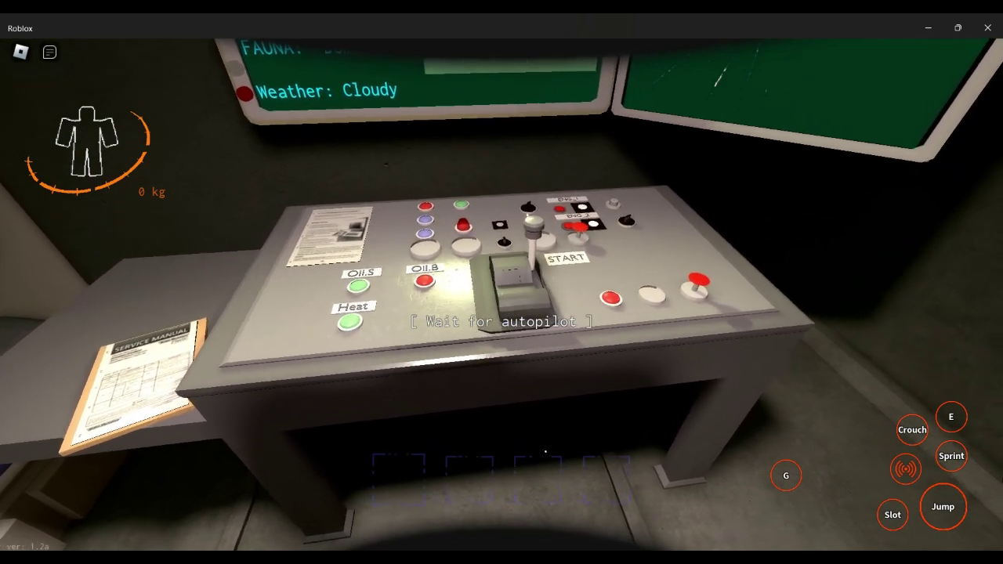
pyautogui.press('Escape')
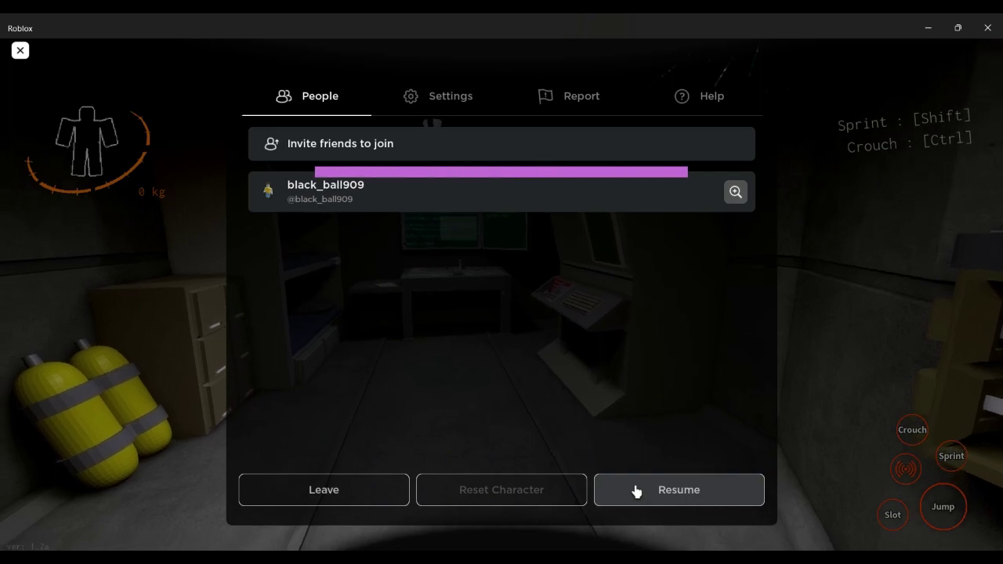
# - Resume the game, walk to the console and re-aim at the START lever
pyautogui.click(632, 499)
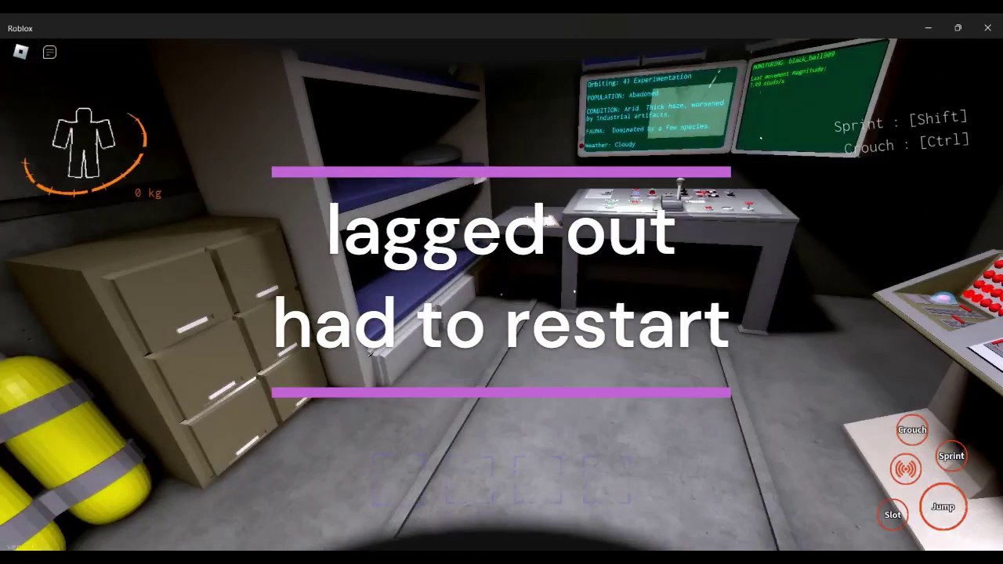
pyautogui.moveTo(501, 282); pyautogui.dragTo(706, 282)
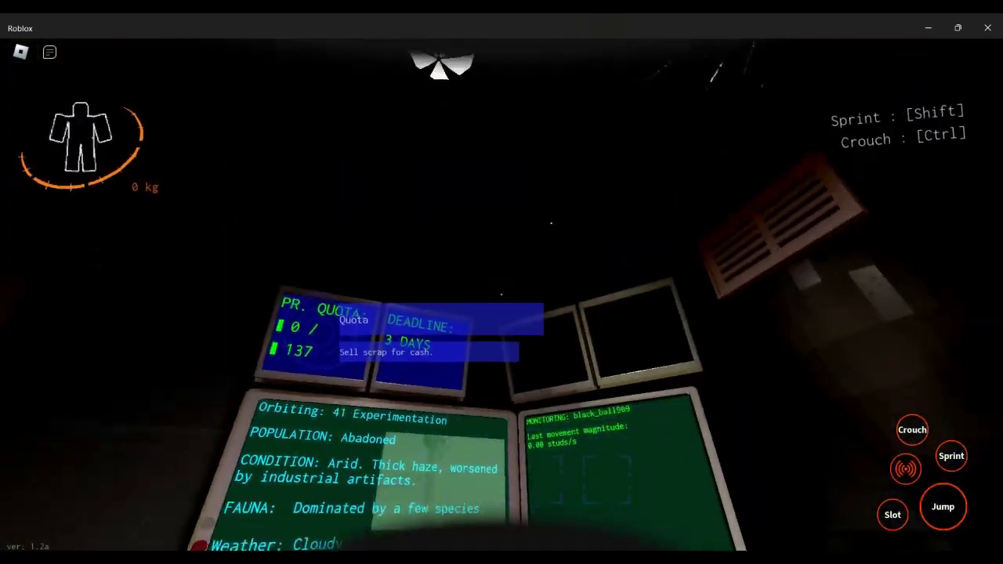
pyautogui.press('w')
pyautogui.press('w')
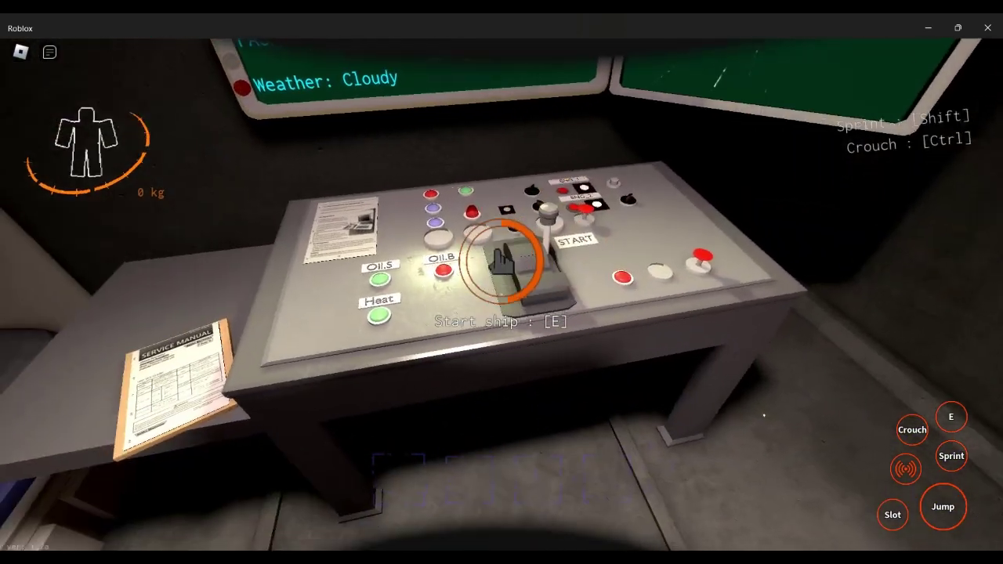
pyautogui.moveTo(501, 282); pyautogui.dragTo(518, 298)
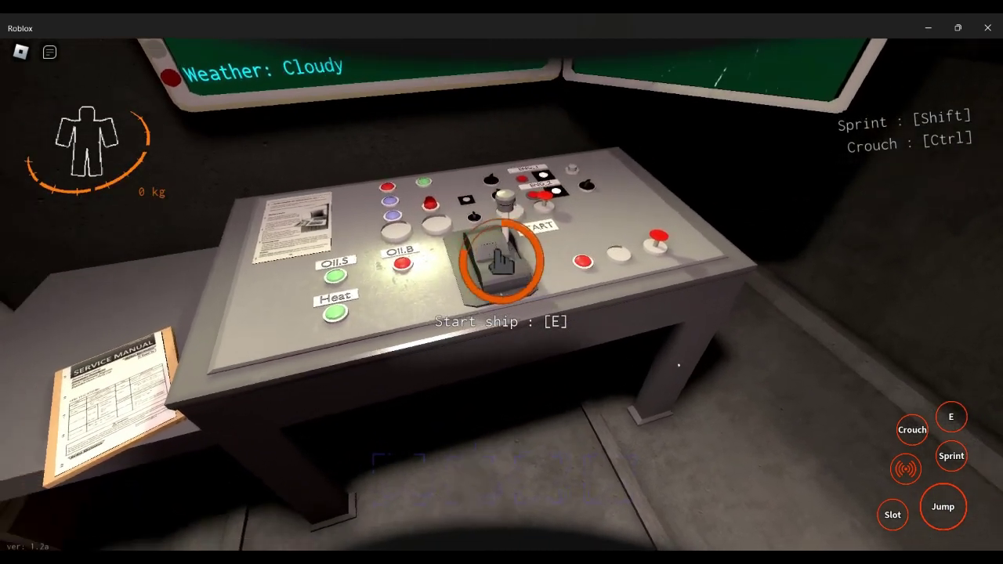
# - Walk down the corridor through the cell, catwalk and stairwell doors
pyautogui.press('w')
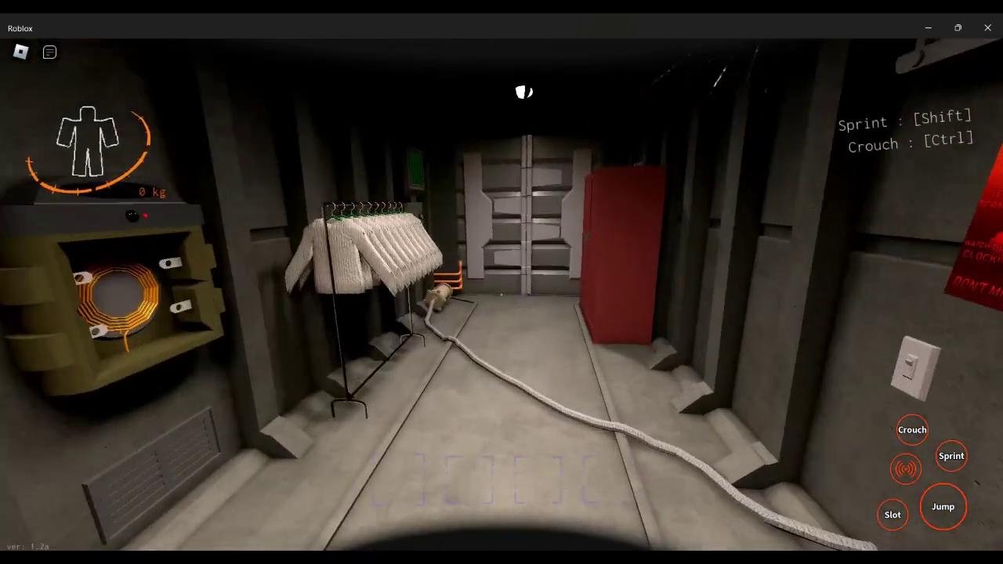
pyautogui.press('w')
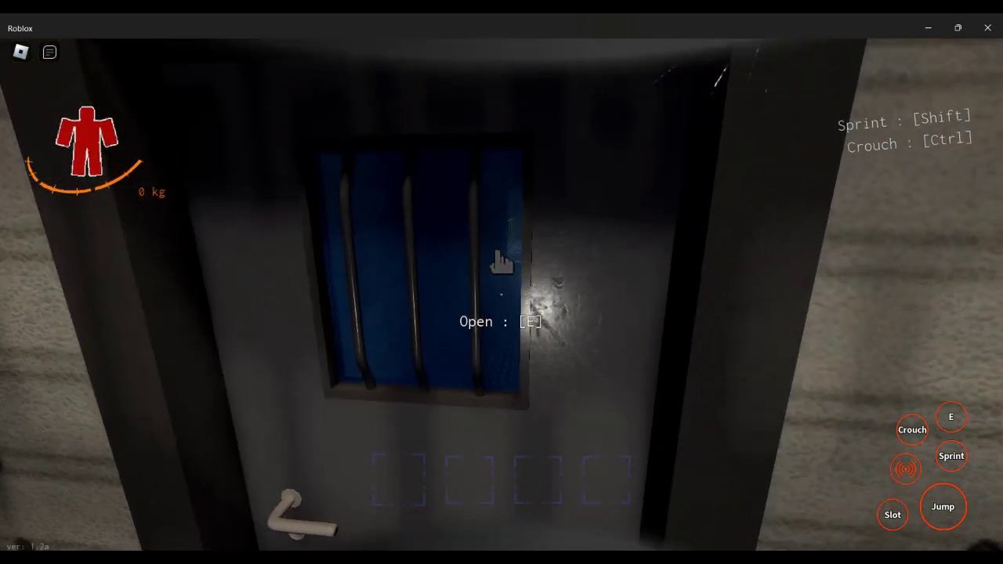
pyautogui.press('e')
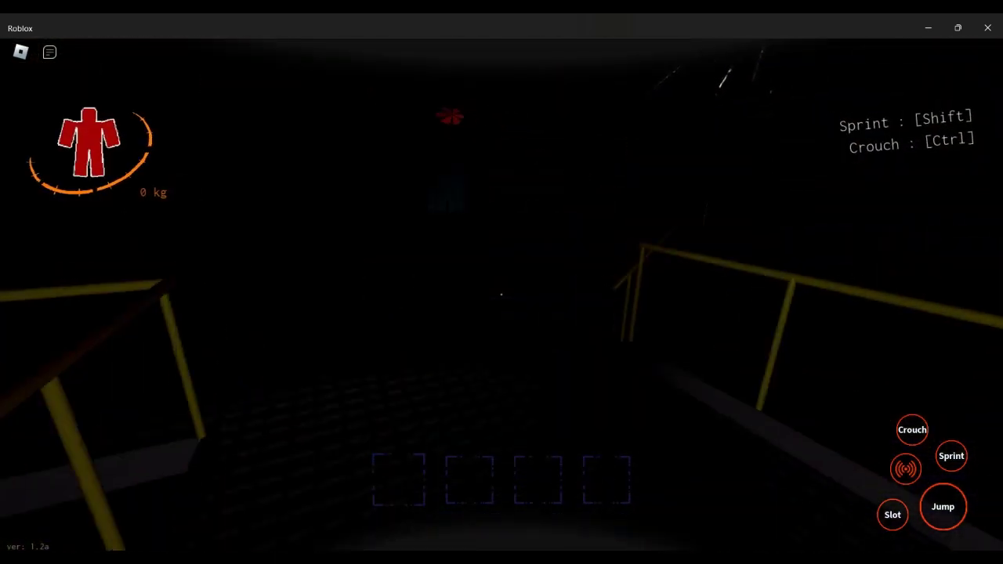
pyautogui.press('e')
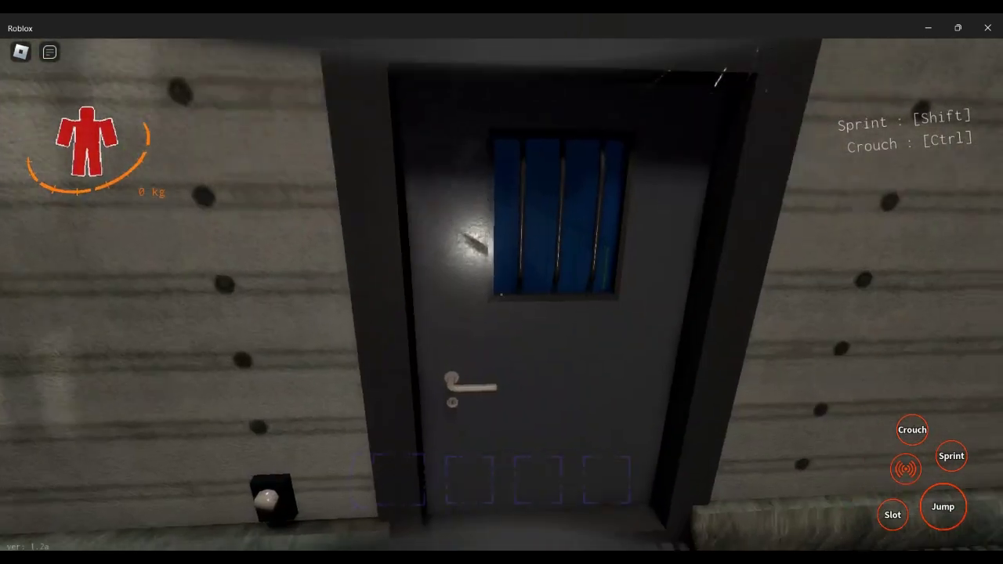
pyautogui.press('e')
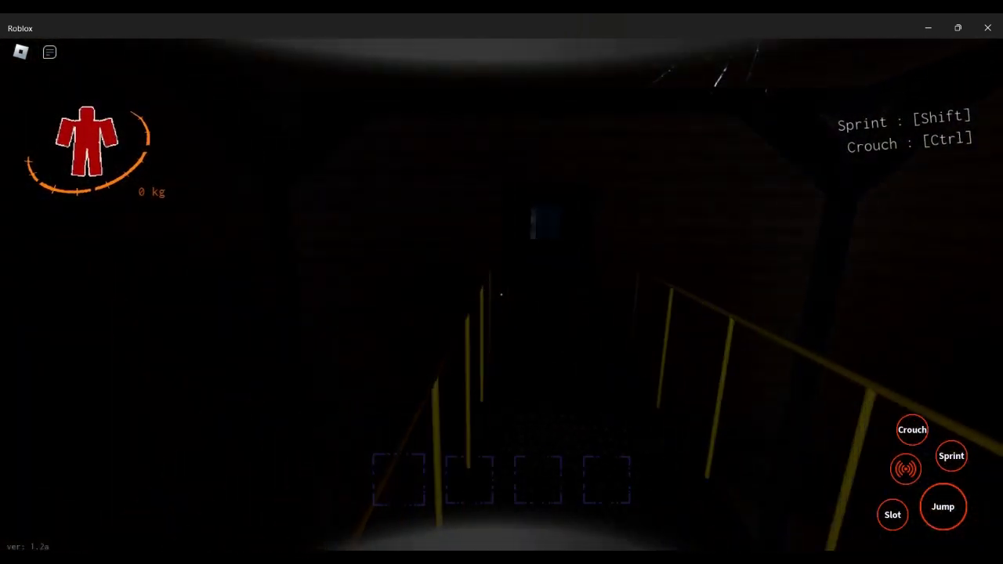
# - Enter the dark room through the next door and pick up the Gift scrap
pyautogui.press('w')
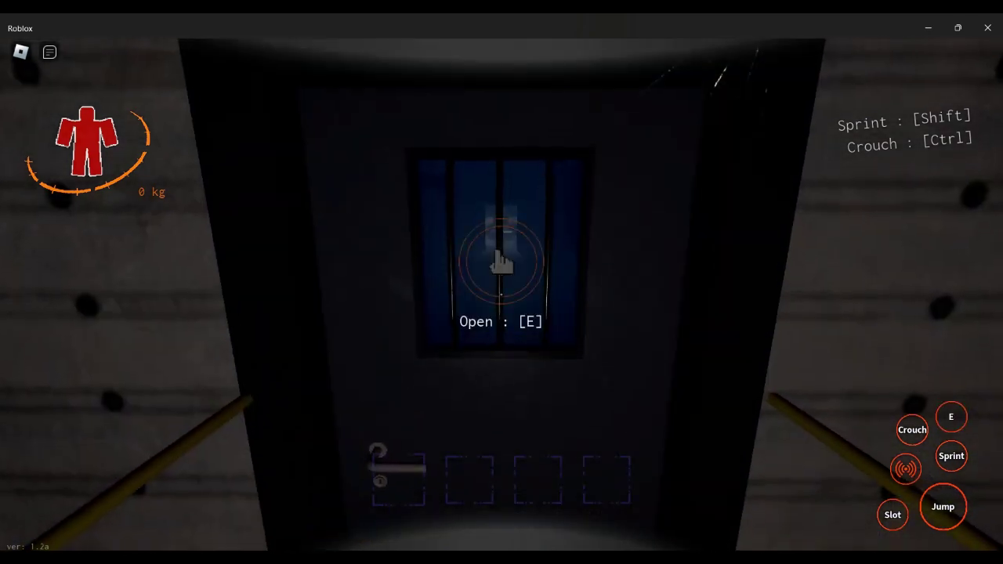
pyautogui.press('e')
pyautogui.press('w')
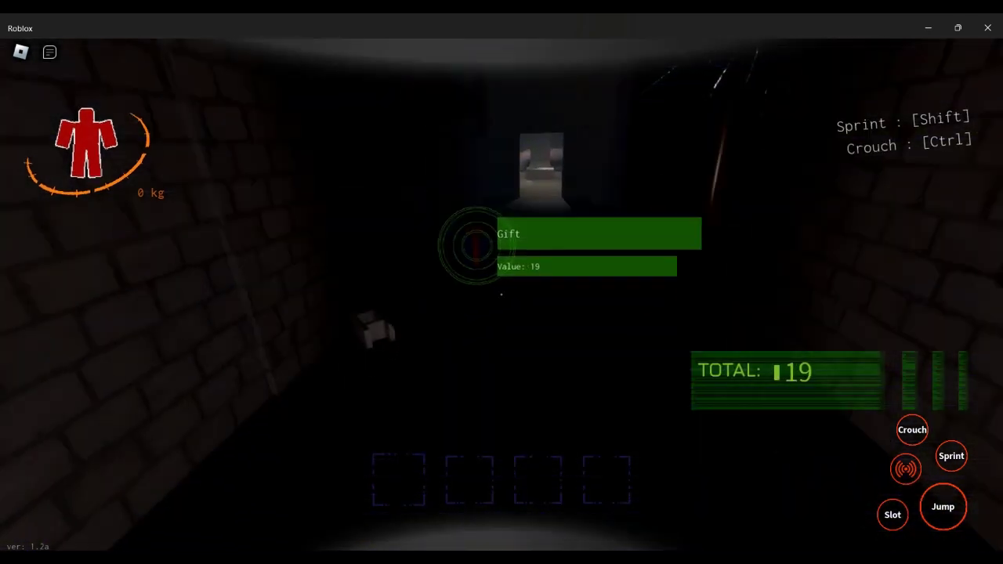
pyautogui.press('w')
pyautogui.press('w')
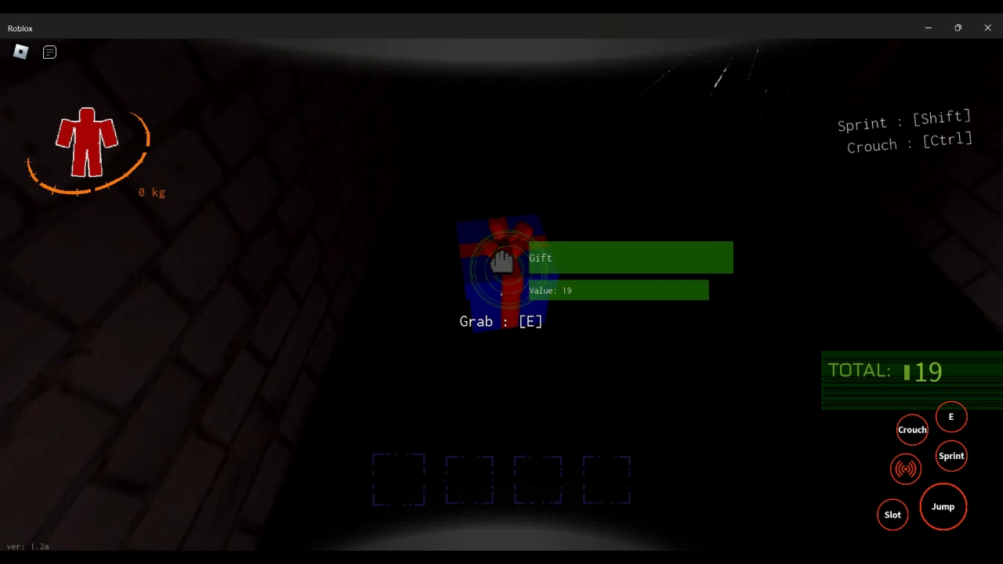
pyautogui.press('e')
pyautogui.press('w')
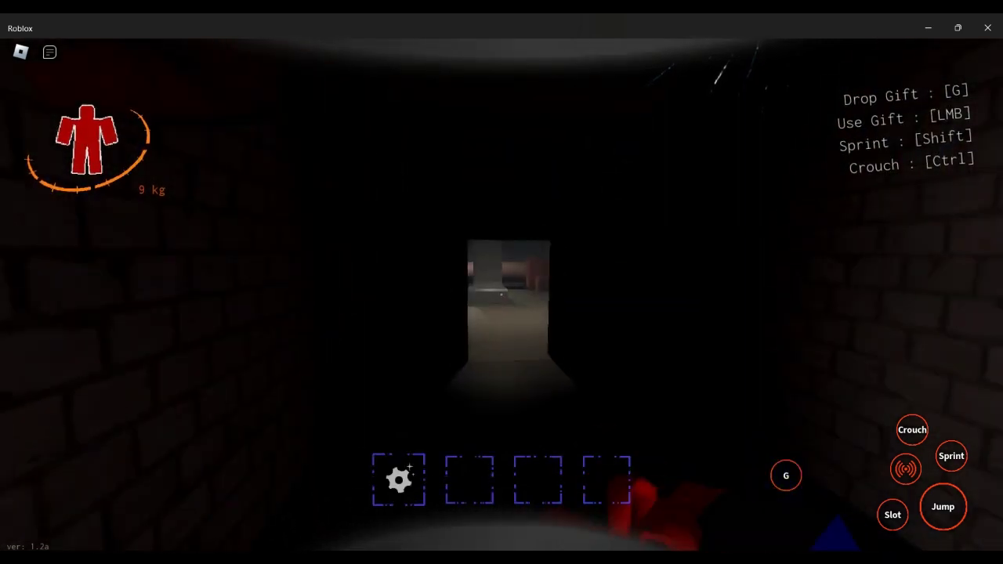
# - Carry the gift into the shelved storeroom, drop it, and pick it back up
pyautogui.press('w')
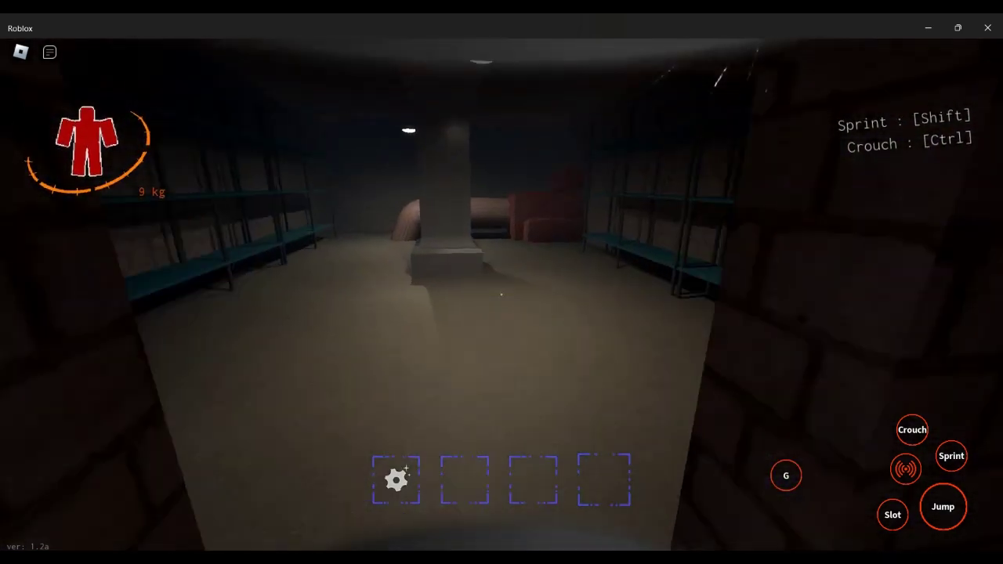
pyautogui.press('w')
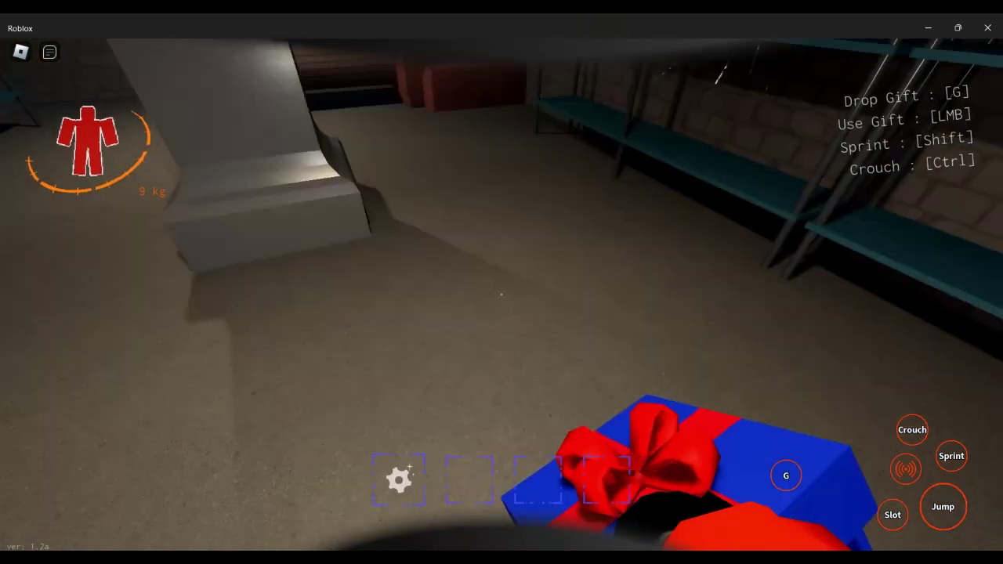
pyautogui.press('g')
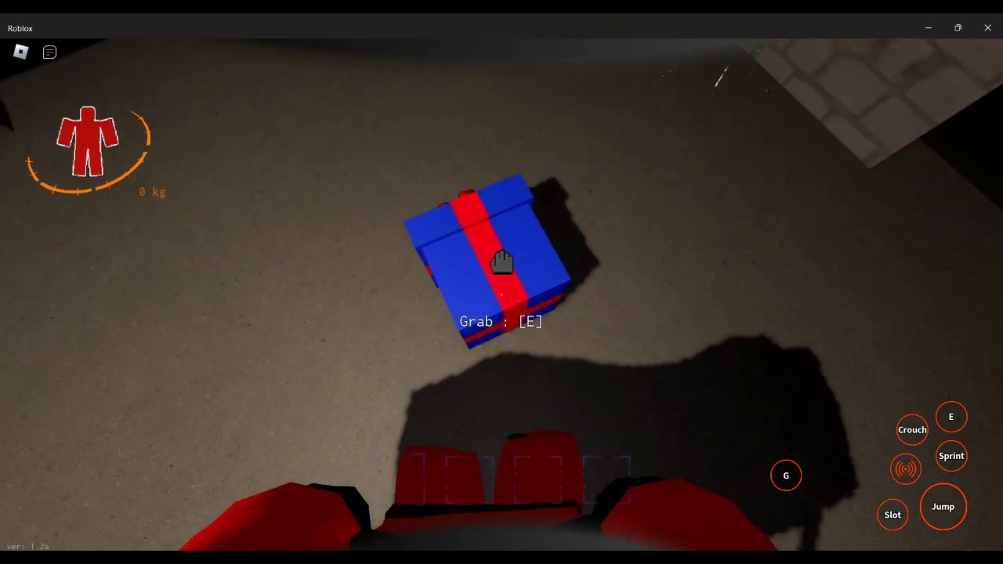
pyautogui.press('s')
pyautogui.press('w')
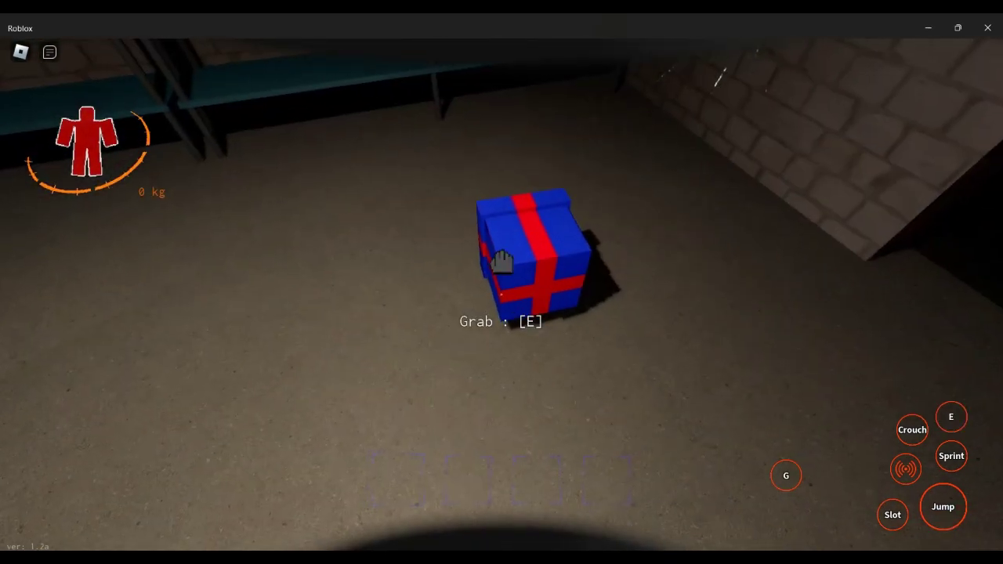
pyautogui.press('w')
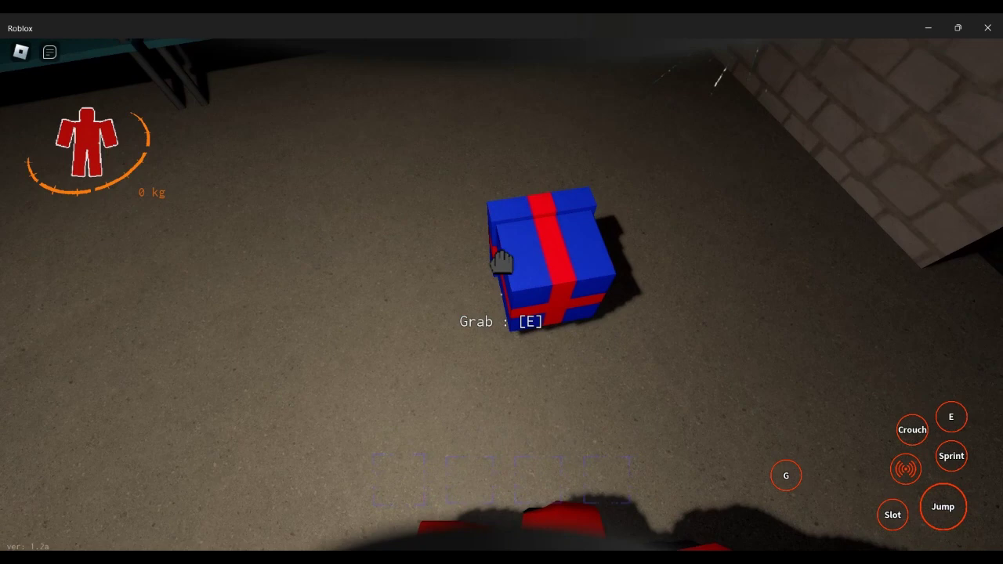
pyautogui.press('e')
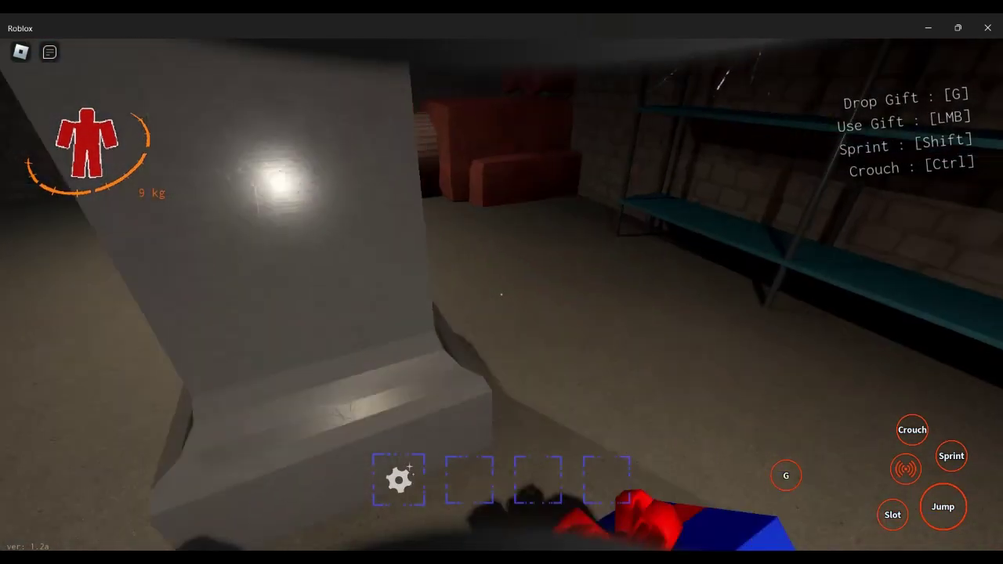
# - Cross the storeroom and go through the far doorway into the dark corridor
pyautogui.press('g')
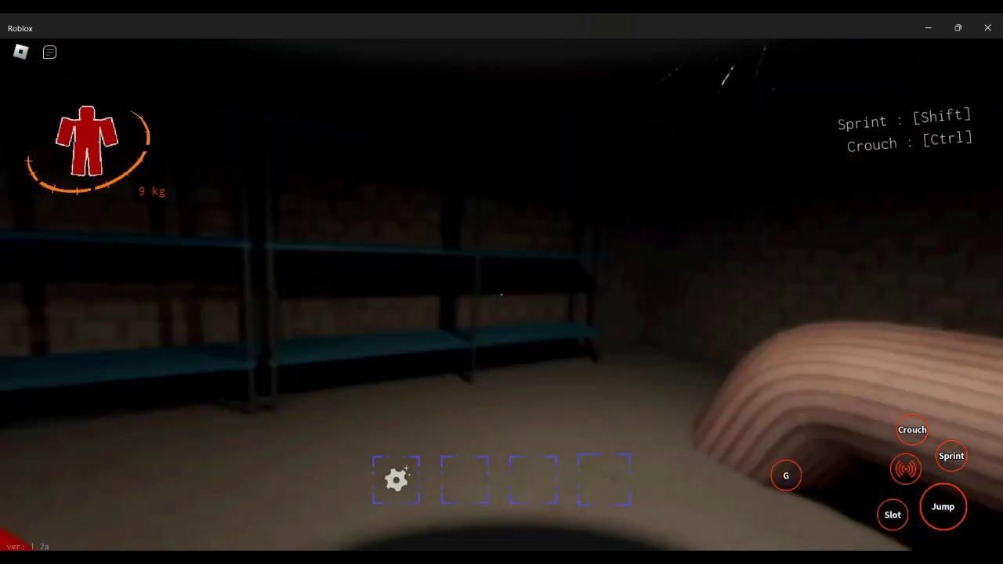
pyautogui.press('w')
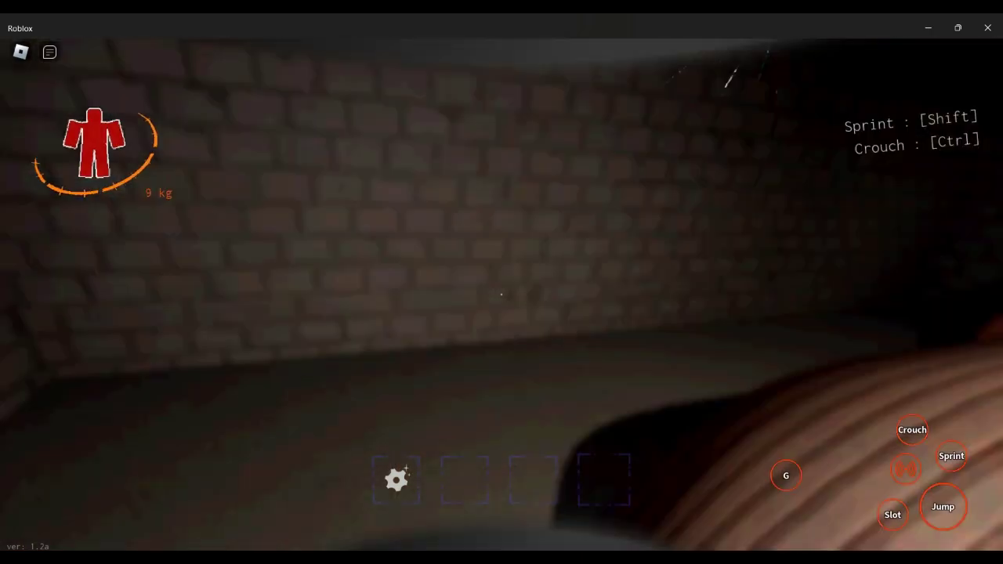
pyautogui.press('w')
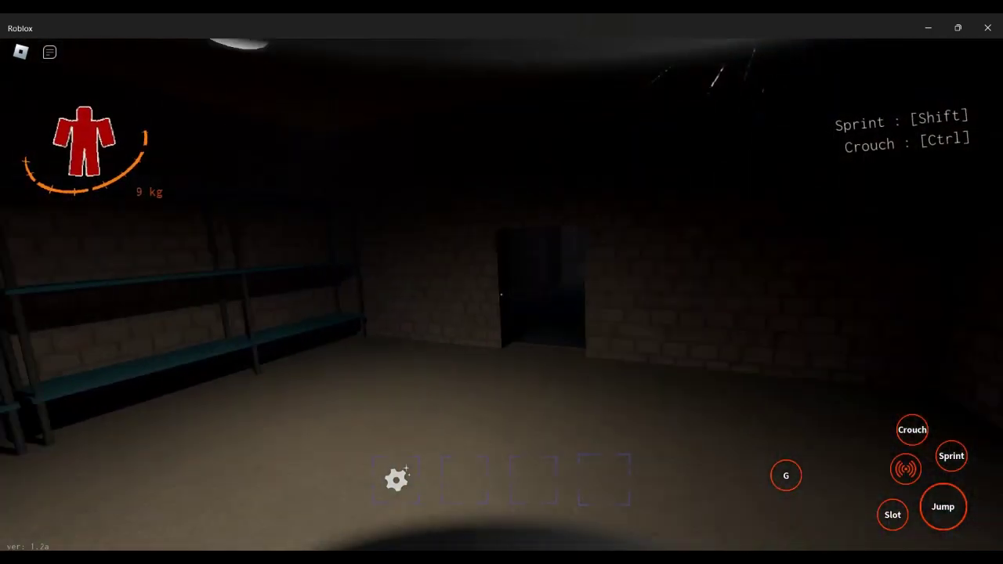
pyautogui.press('w')
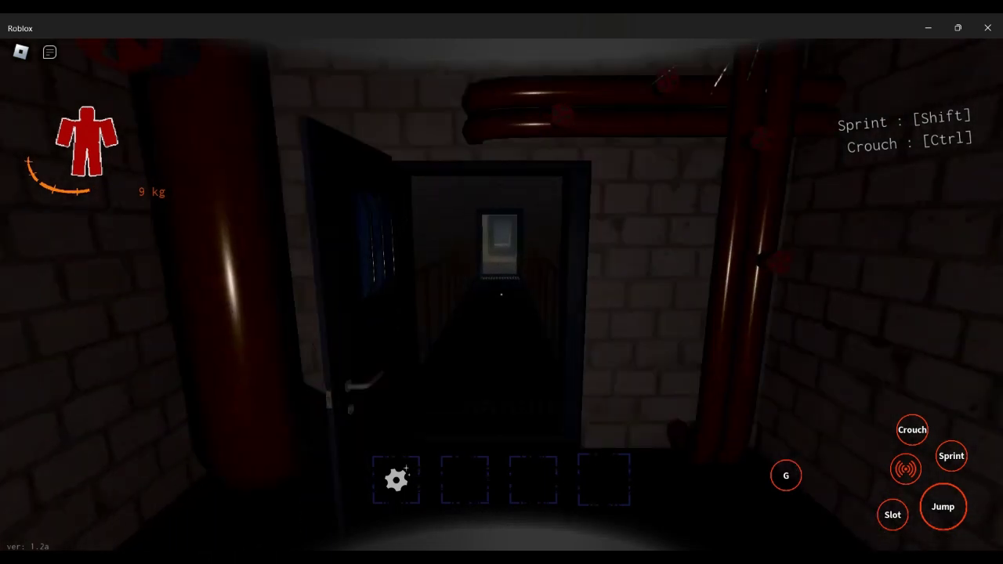
# - Walk through the dark corridor out onto the catwalk and look over the railing
pyautogui.press('w')
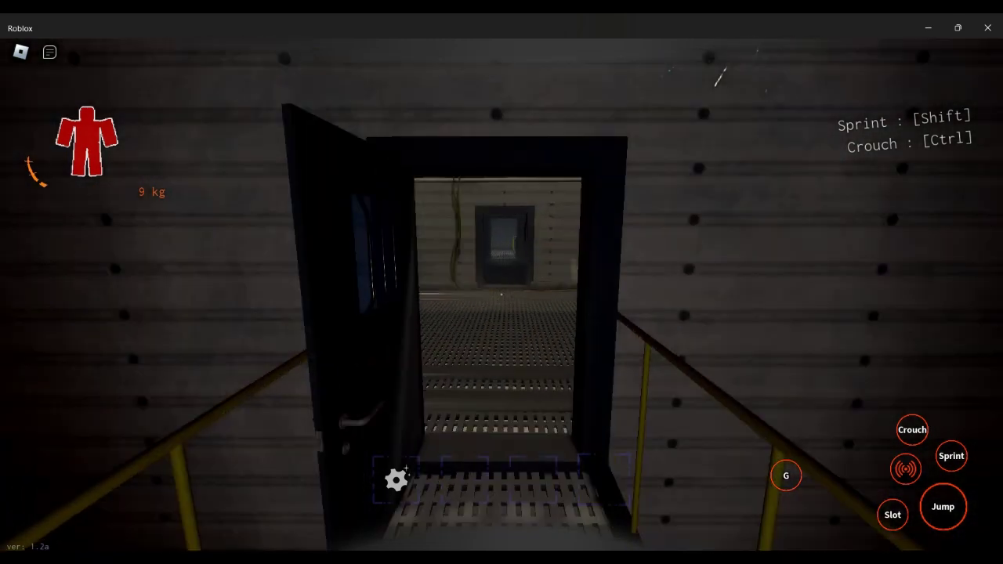
pyautogui.press('w')
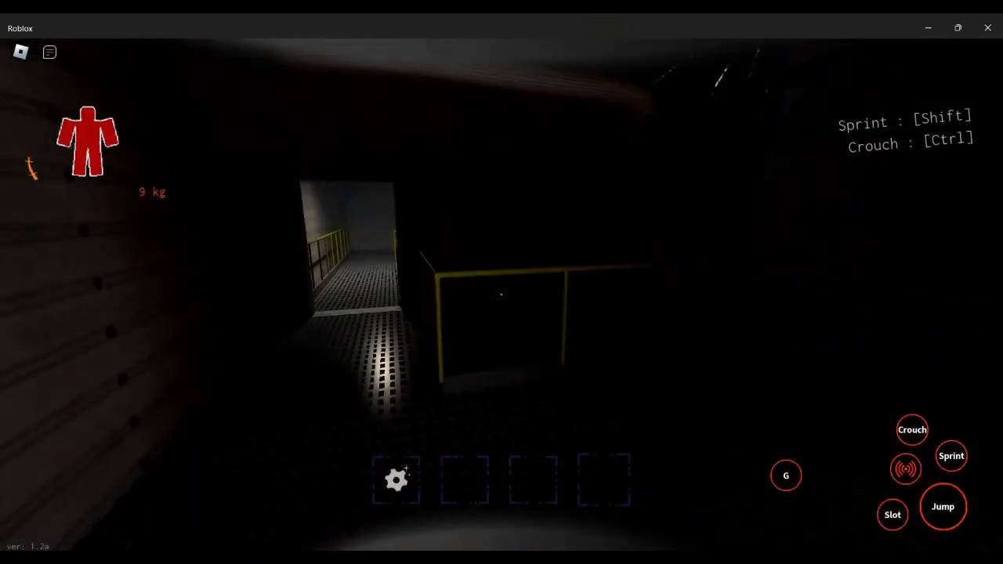
pyautogui.press('w')
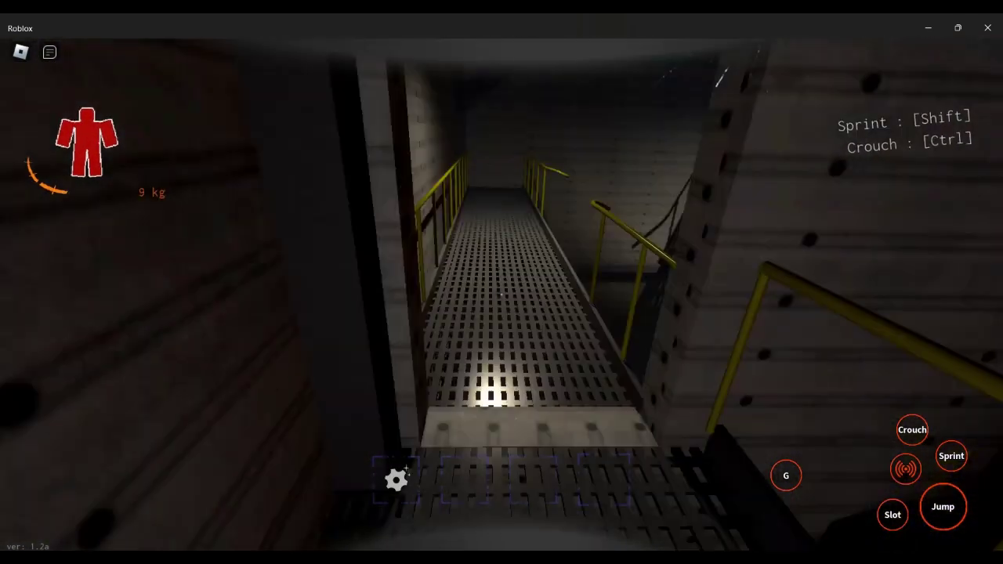
pyautogui.press('w')
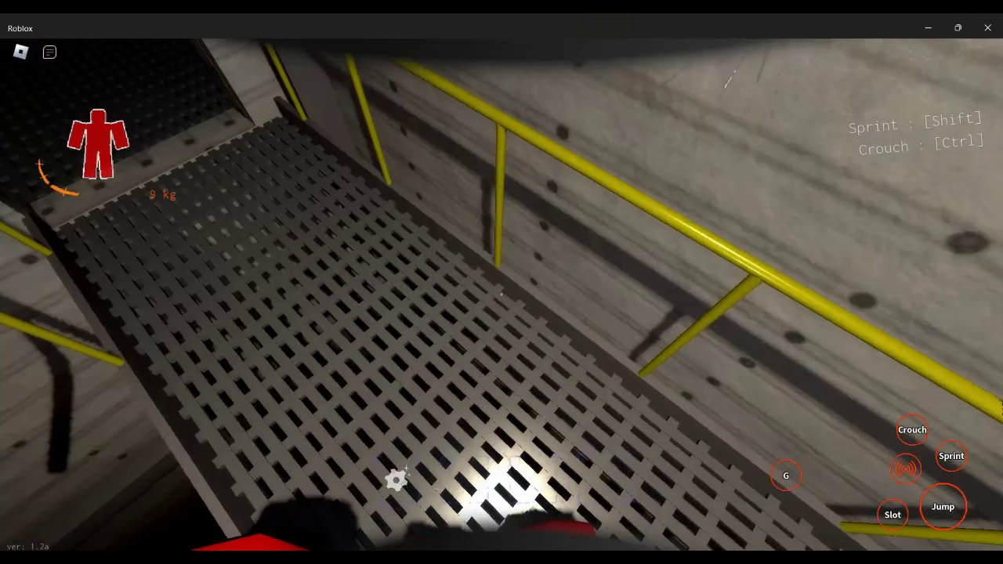
pyautogui.press('w')
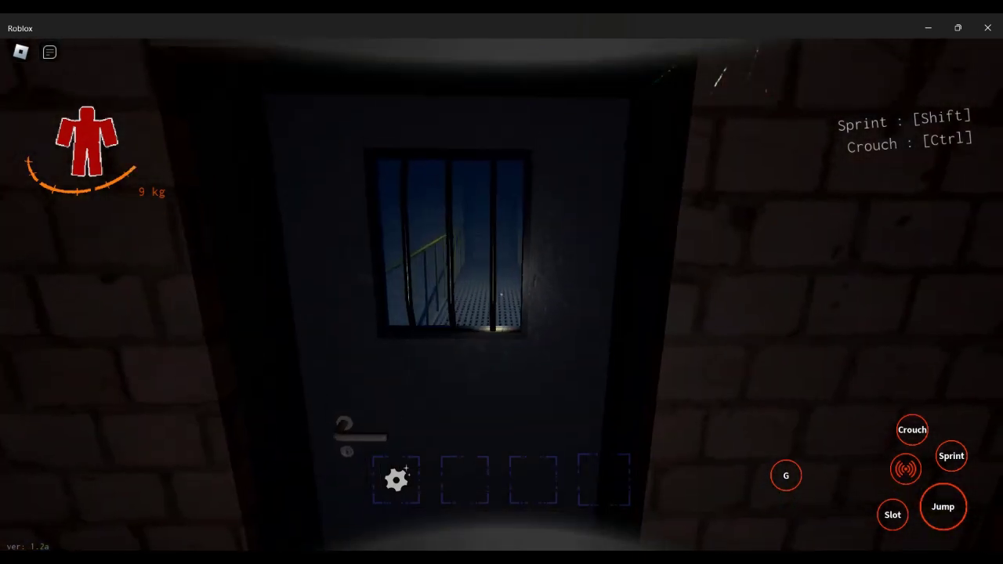
# - Open the door at the catwalk's end, then the door into the stairwell
pyautogui.press('e')
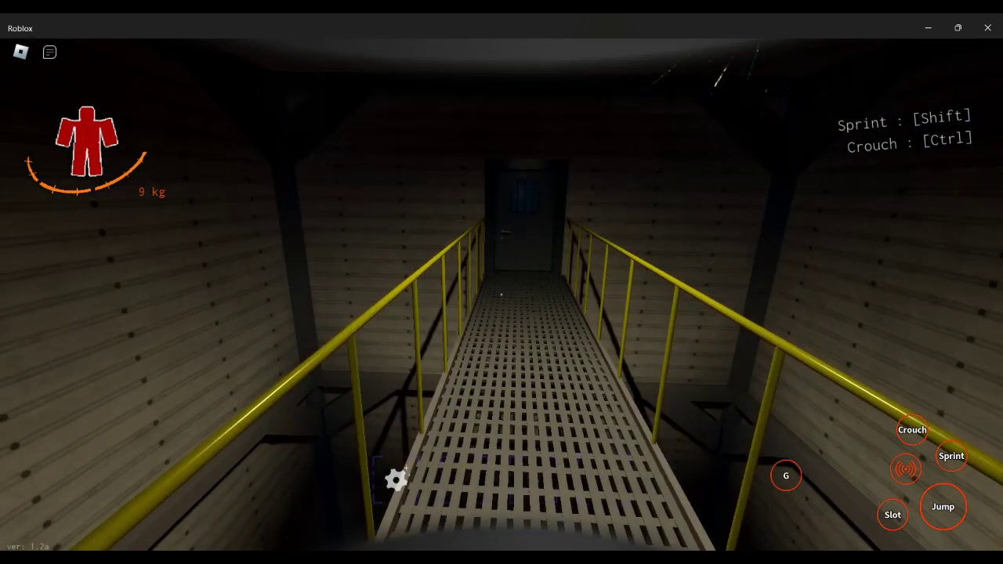
pyautogui.press('w')
pyautogui.press('e')
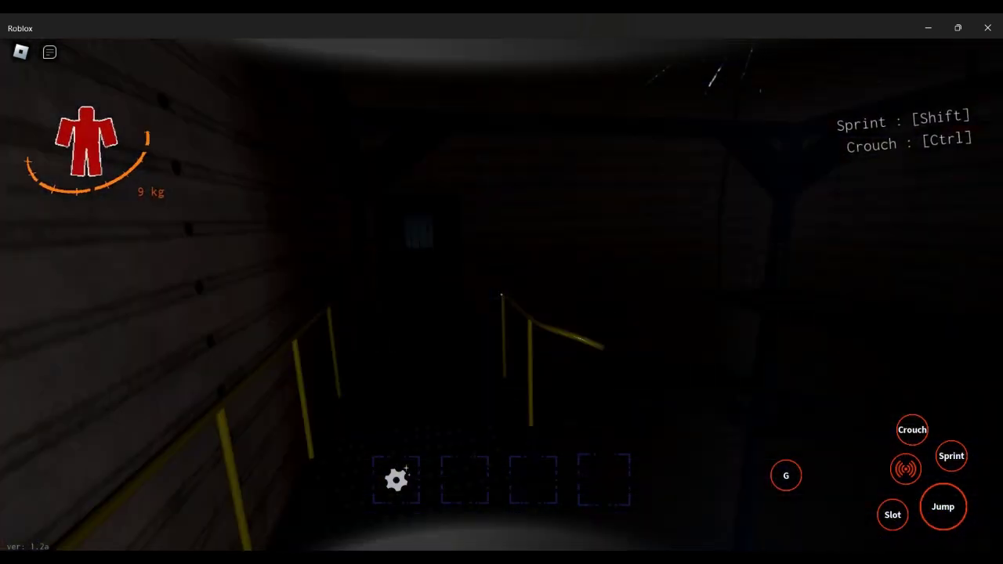
pyautogui.press('w')
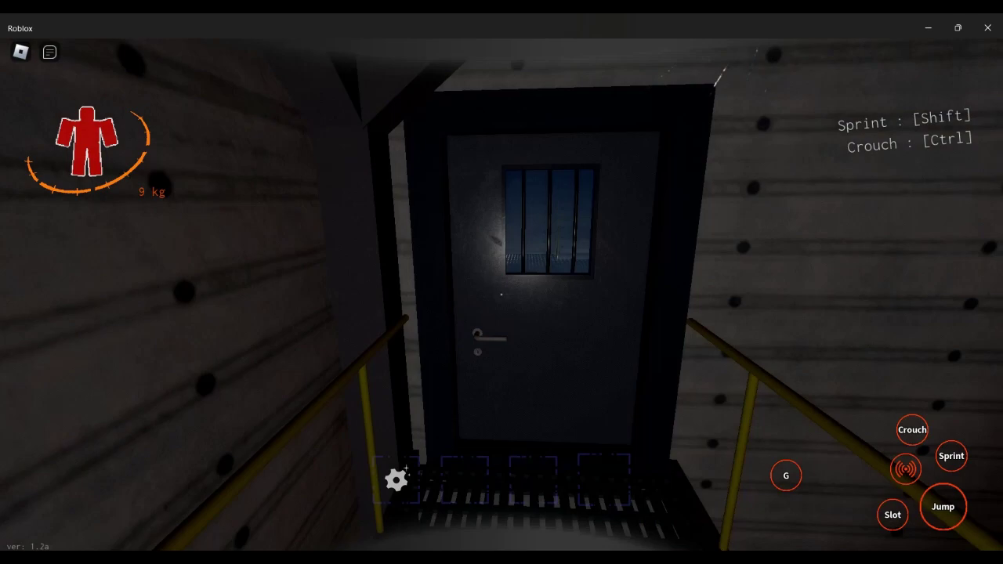
pyautogui.press('e')
pyautogui.press('w')
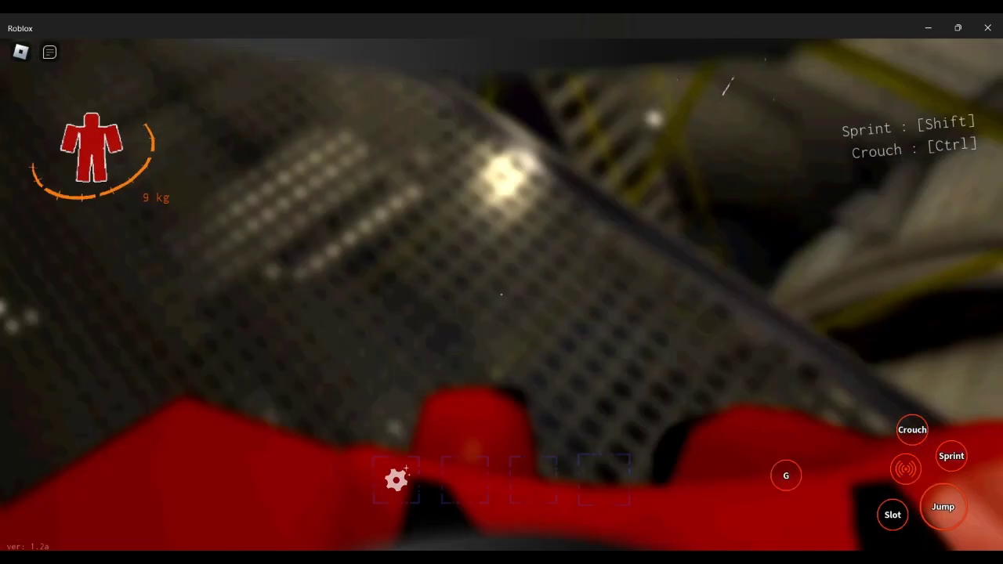
# - Climb the stairwell and walk the upper catwalk past the robot vacuum to its door
pyautogui.press('w')
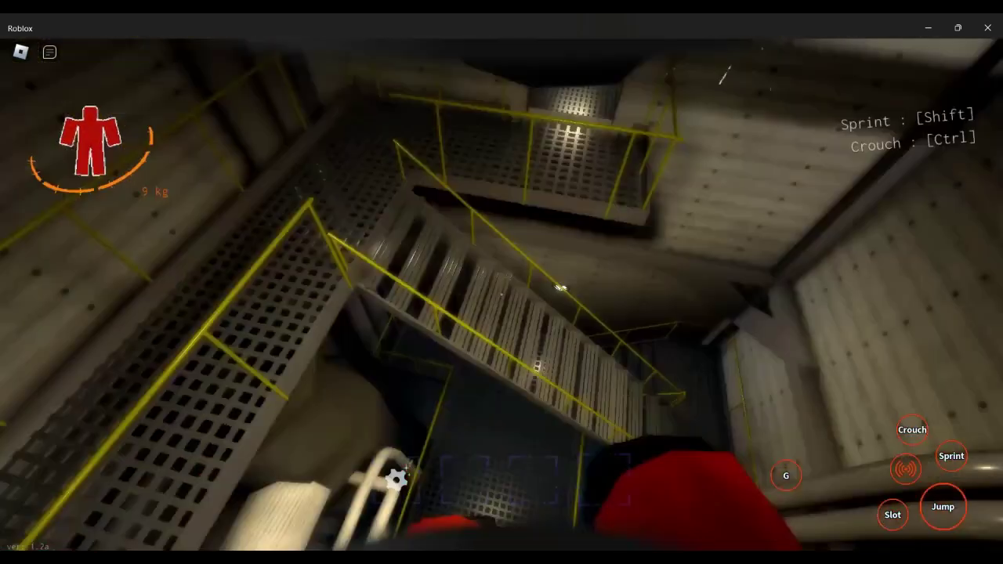
pyautogui.press('w')
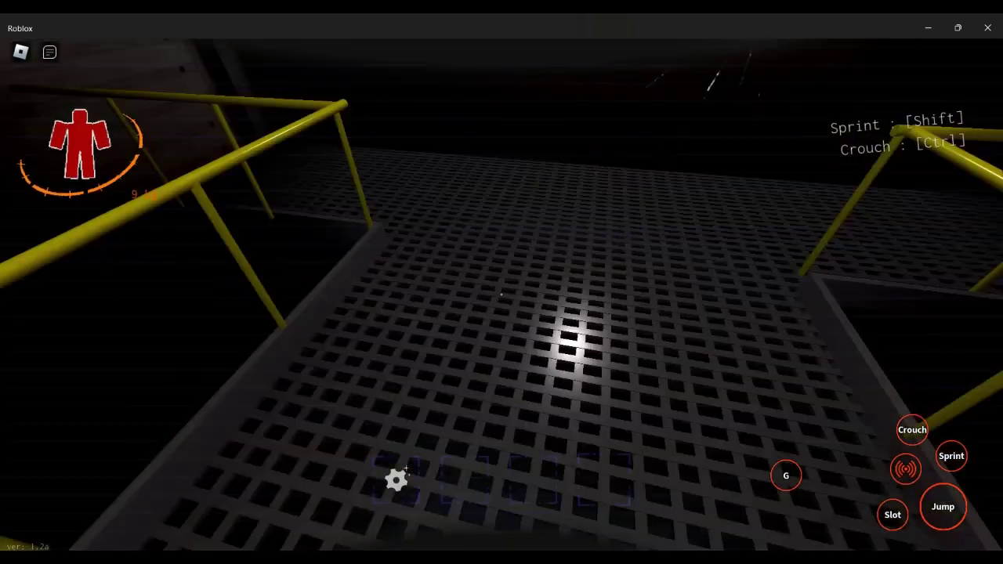
pyautogui.press('w')
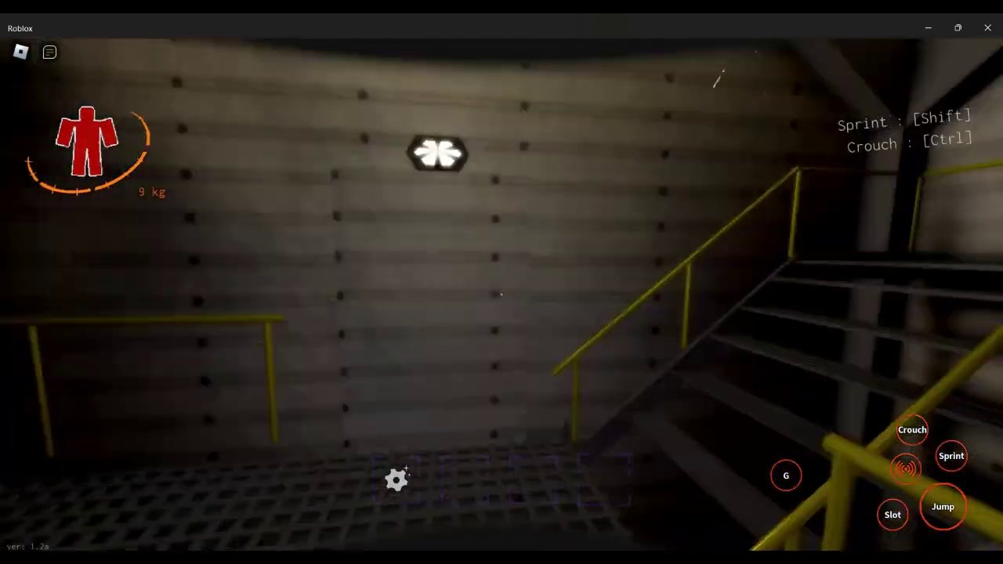
pyautogui.press('w')
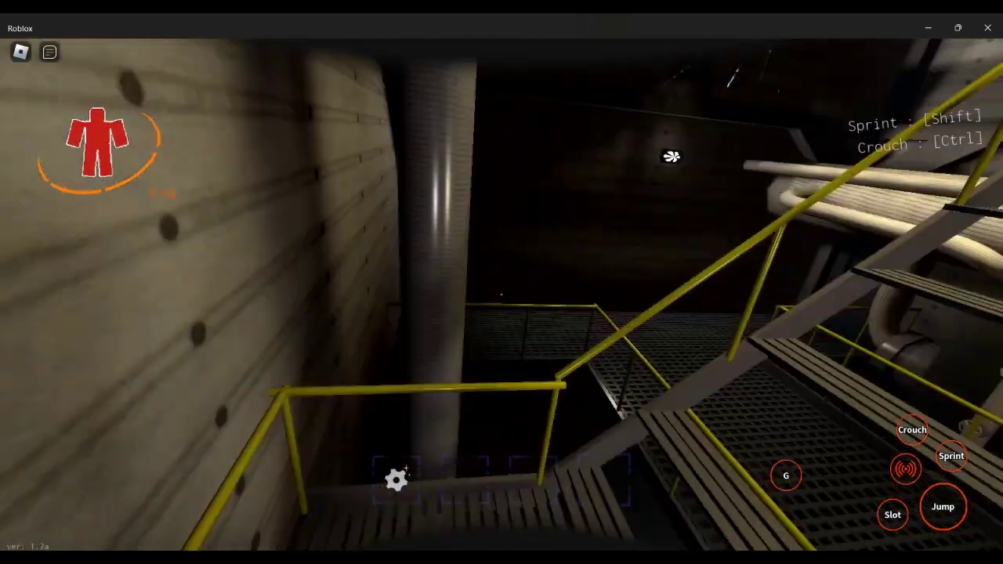
pyautogui.press('w')
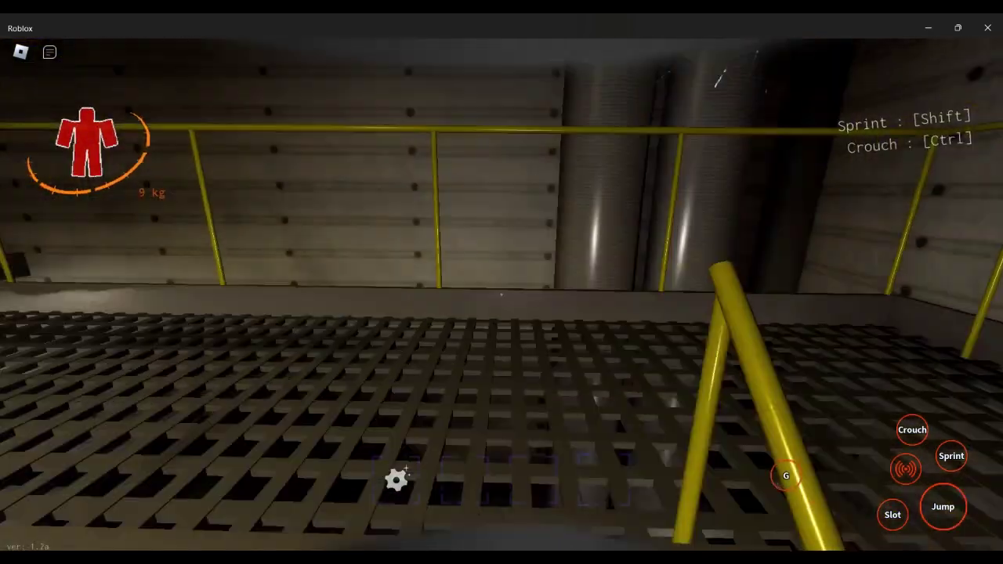
pyautogui.press('w')
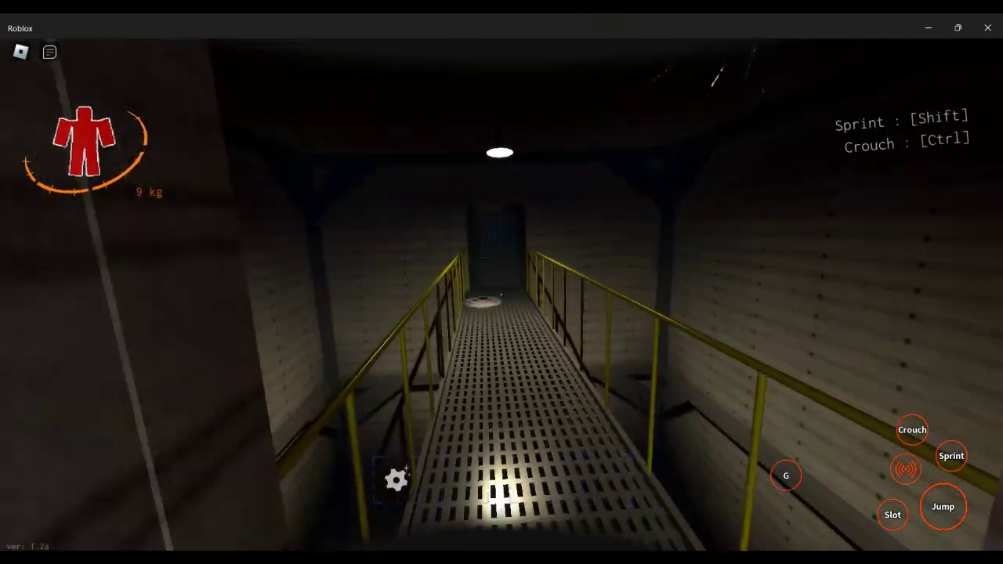
pyautogui.press('w')
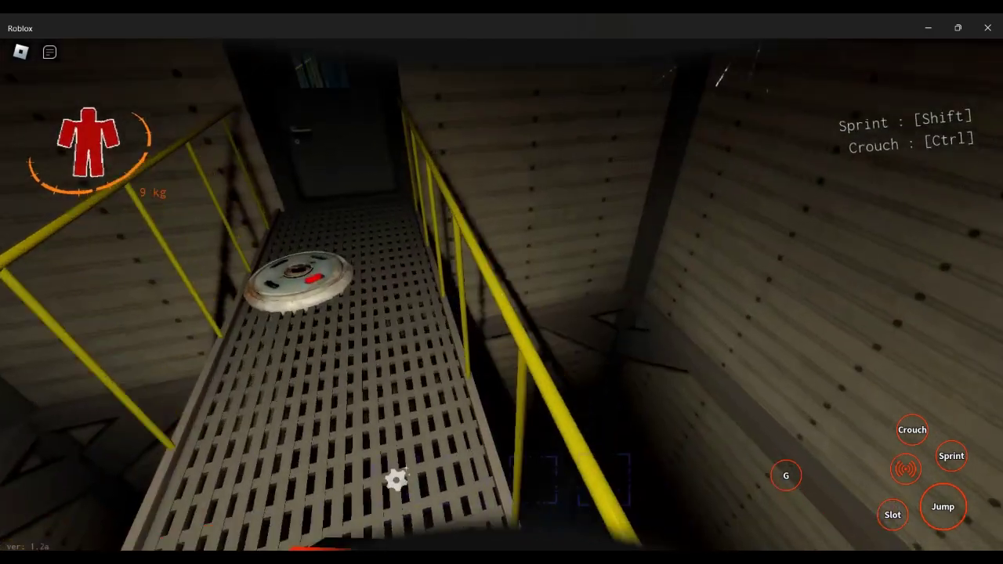
pyautogui.press('w')
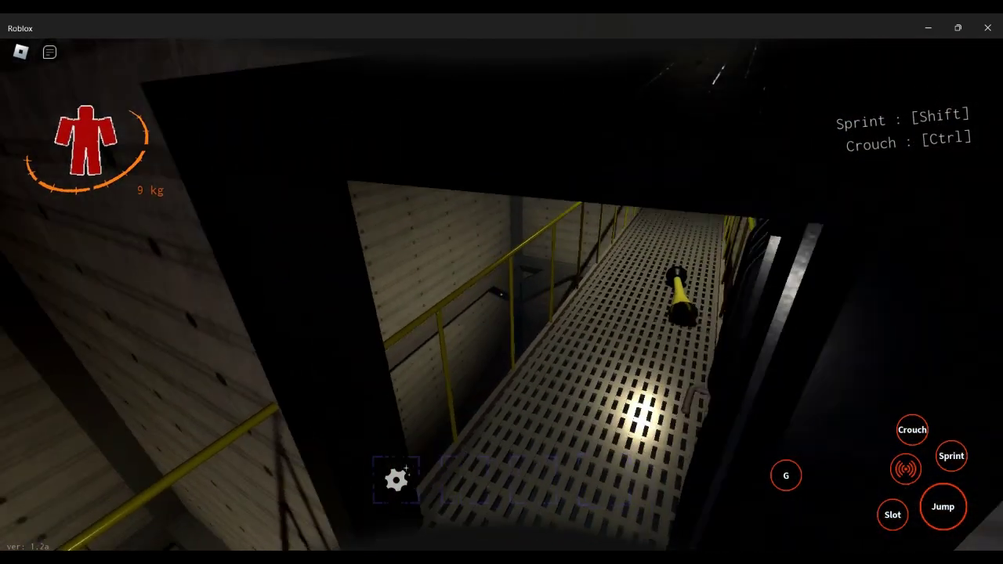
# - Pick up the Clown horn on the catwalk and move into the dark room
pyautogui.press('w')
pyautogui.press('w')
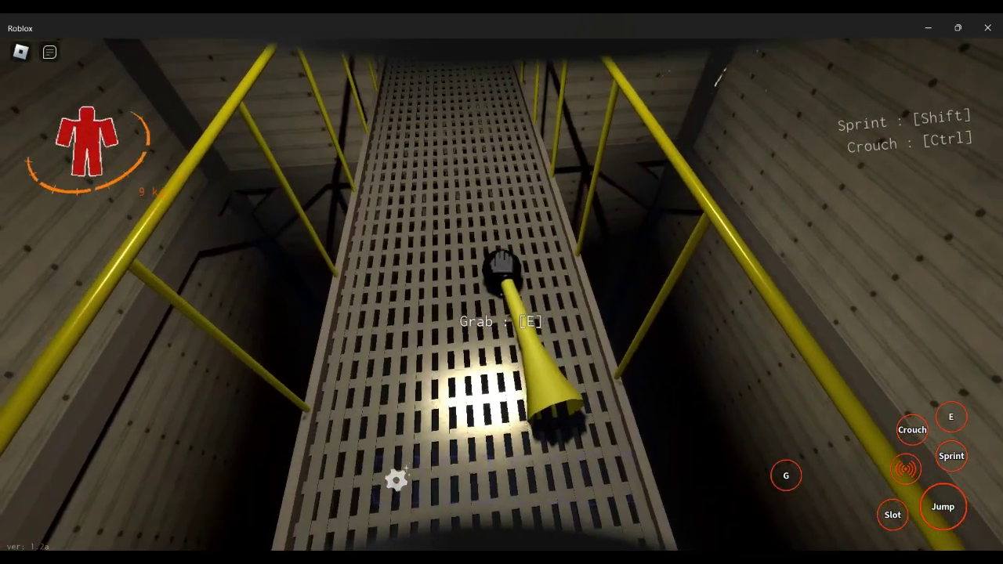
pyautogui.press('e')
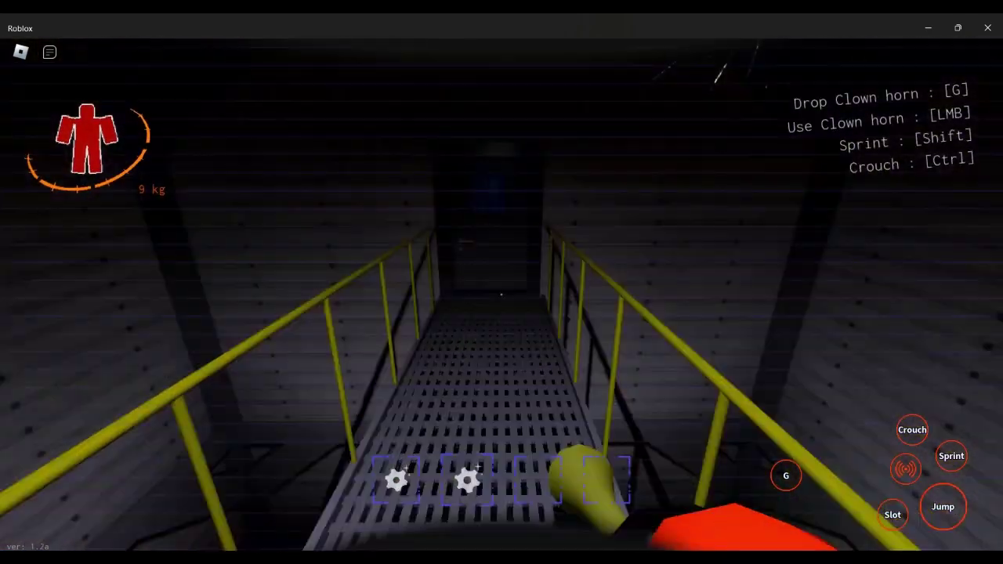
pyautogui.press('w')
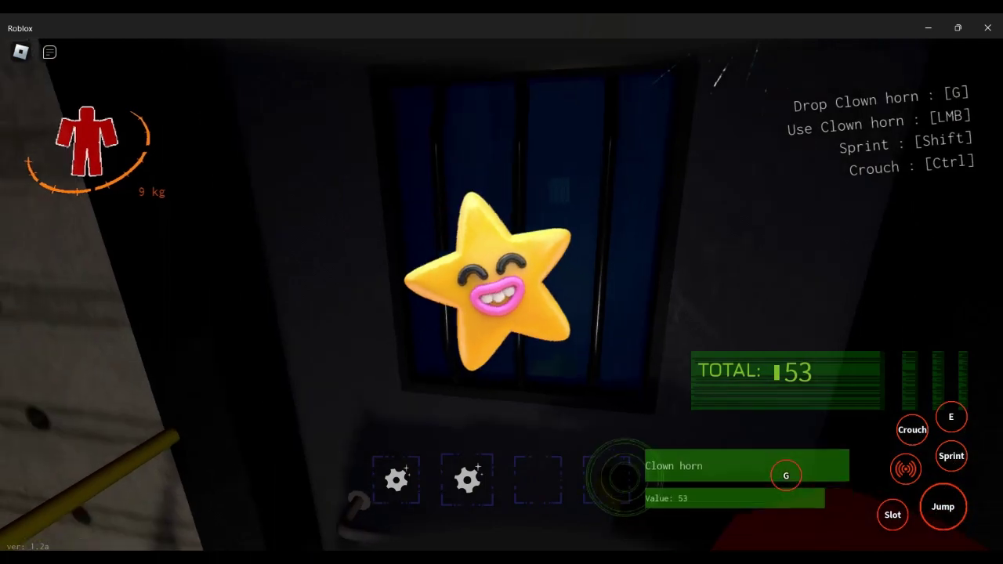
pyautogui.press('w')
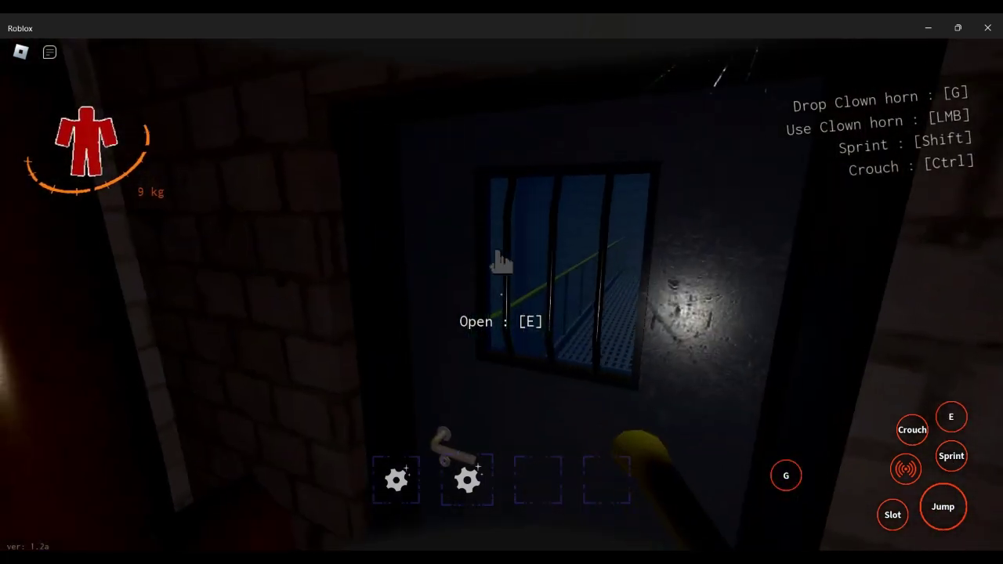
# - Go through the barred door and follow the catwalks until the character dies
pyautogui.press('e')
pyautogui.press('w')
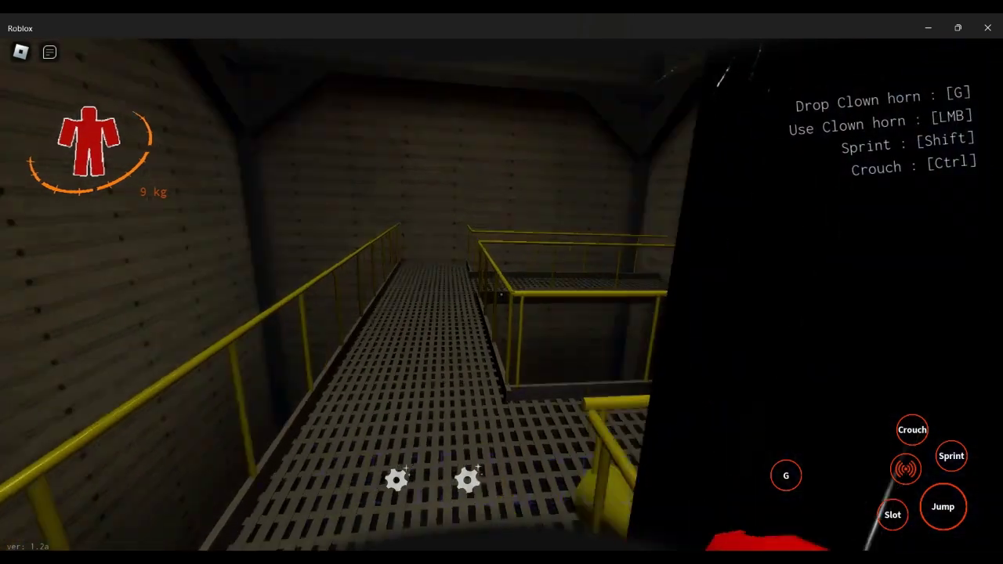
pyautogui.press('w')
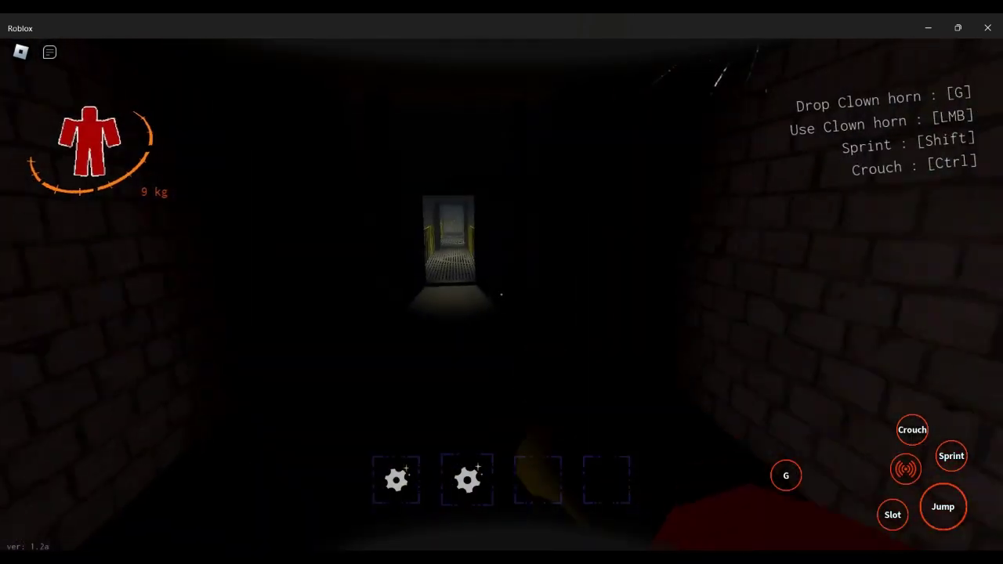
pyautogui.press('w')
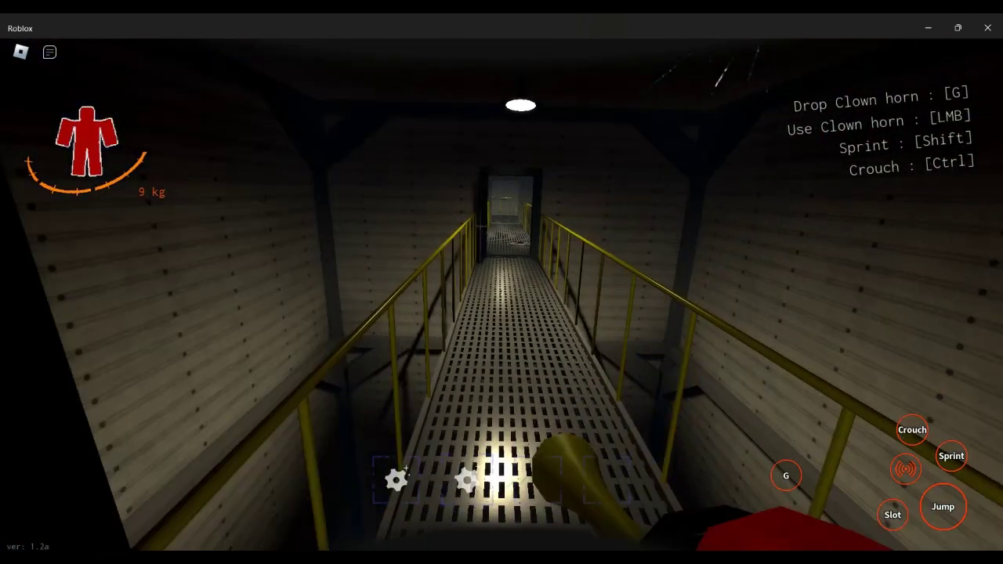
pyautogui.press('w')
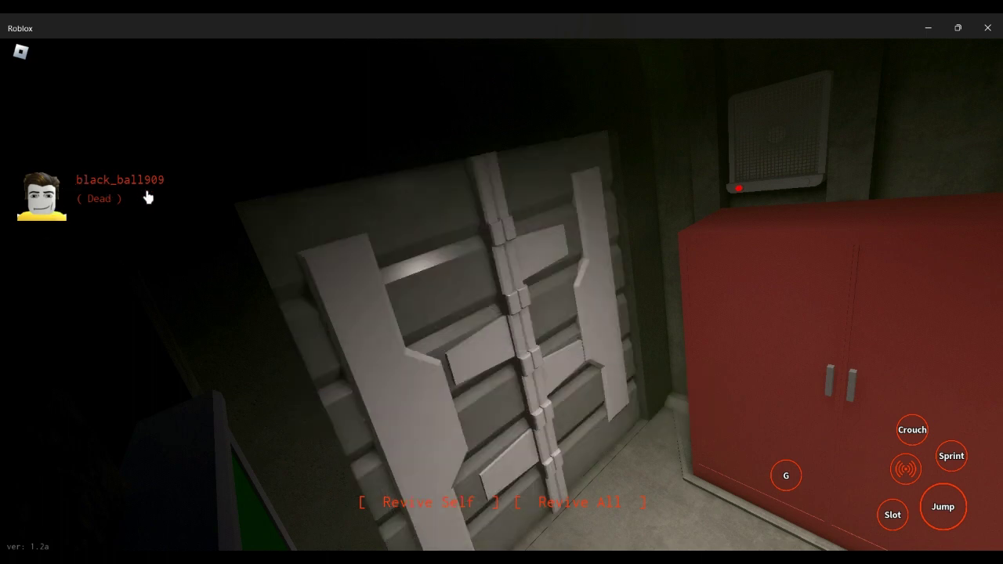
# - Choose Revive Self on the death screen to respawn aboard the ship
pyautogui.click(428, 503)
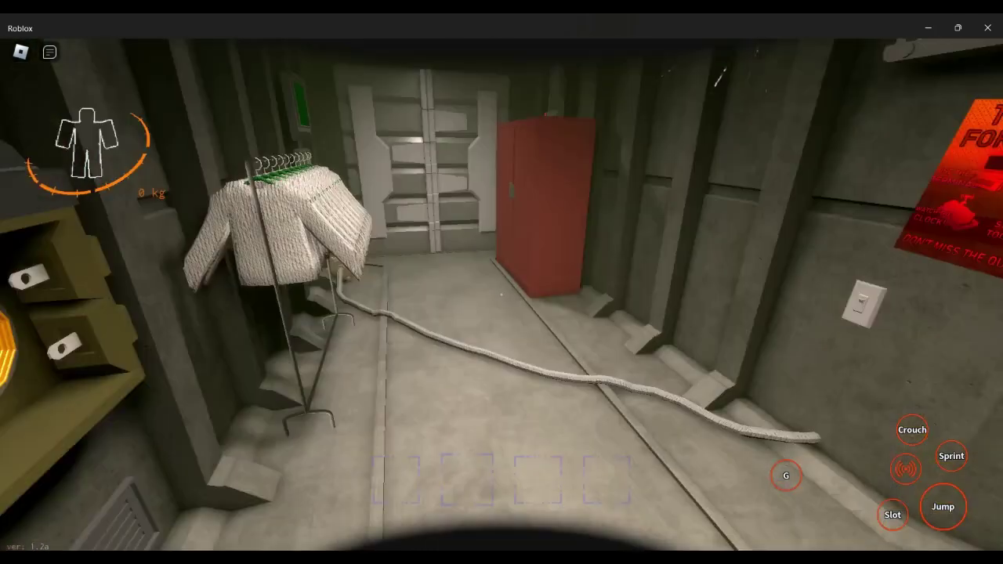
# - Start the ship with the control desk lever, then turn toward the ship exit
pyautogui.press('w')
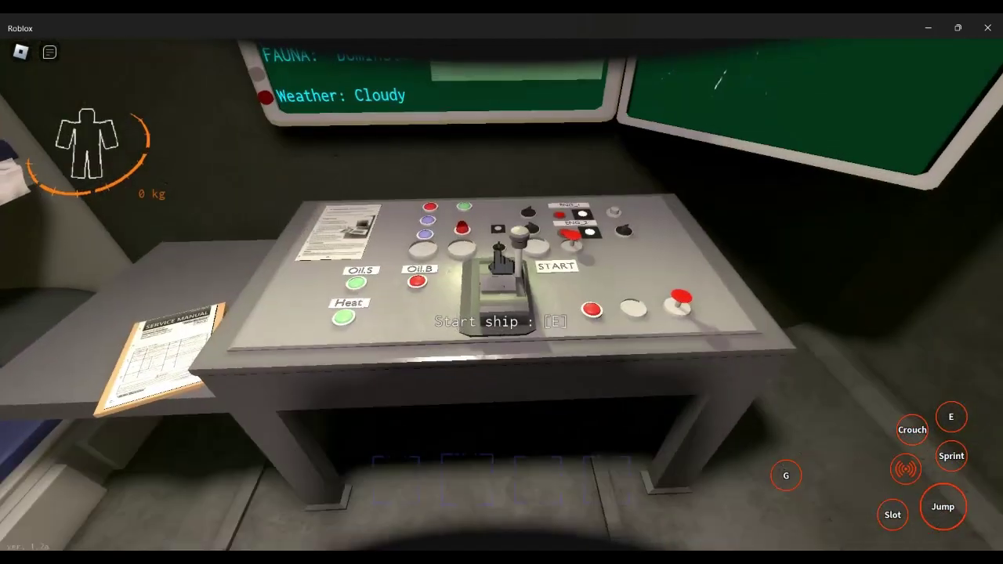
pyautogui.press('e')
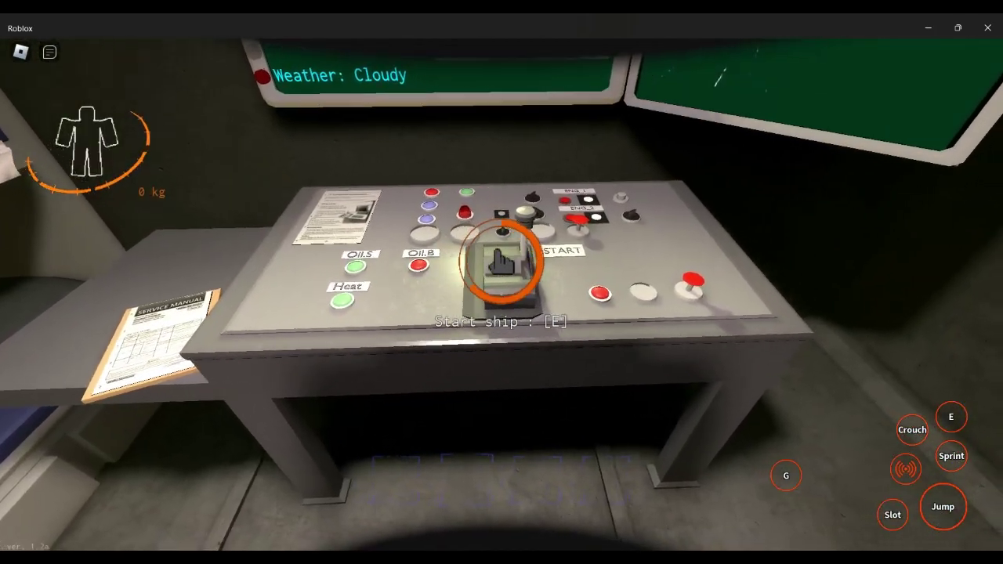
pyautogui.press('w')
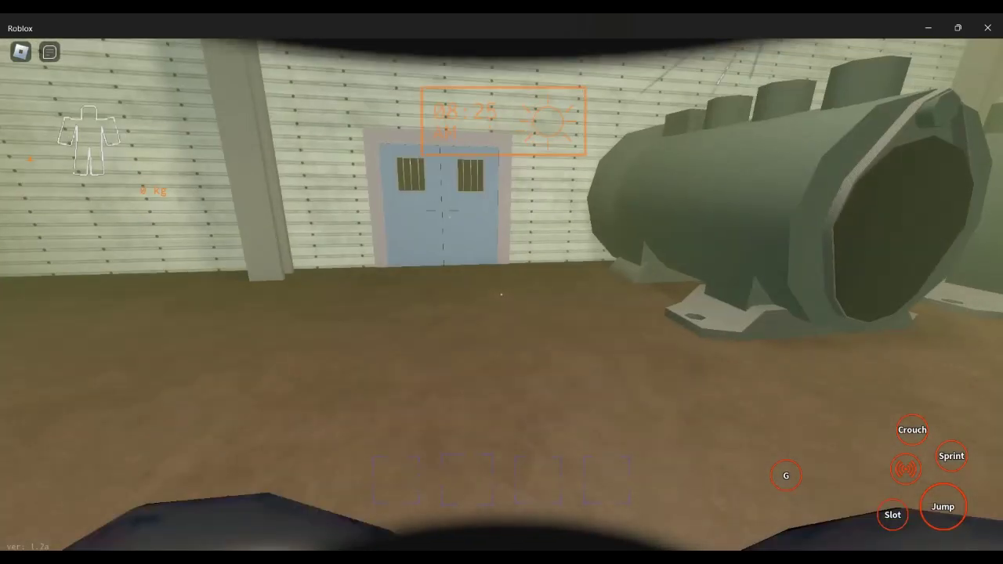
# - Enter through the blue door and the barred door, then walk the shelf-lined dark corridor
pyautogui.press('e')
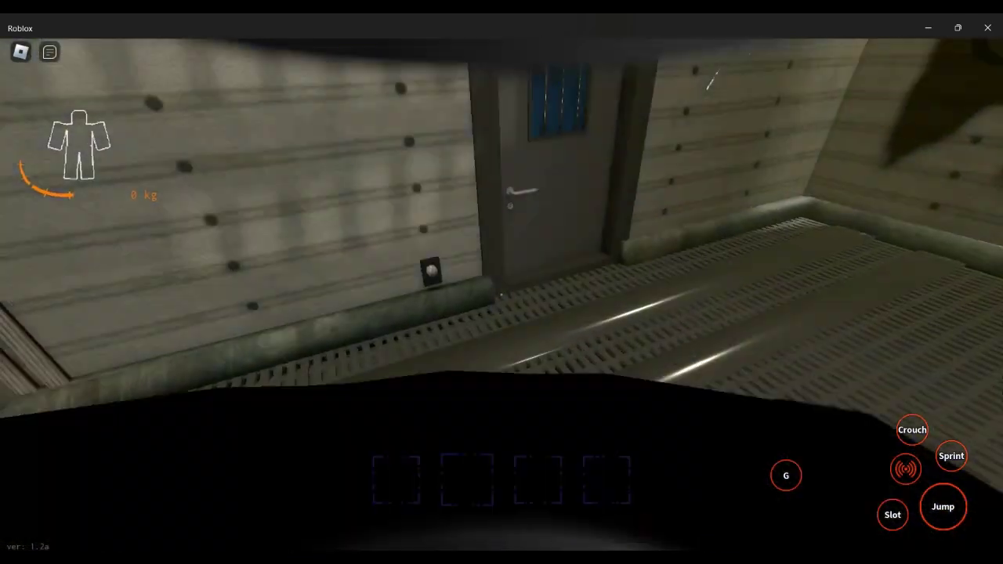
pyautogui.press('e')
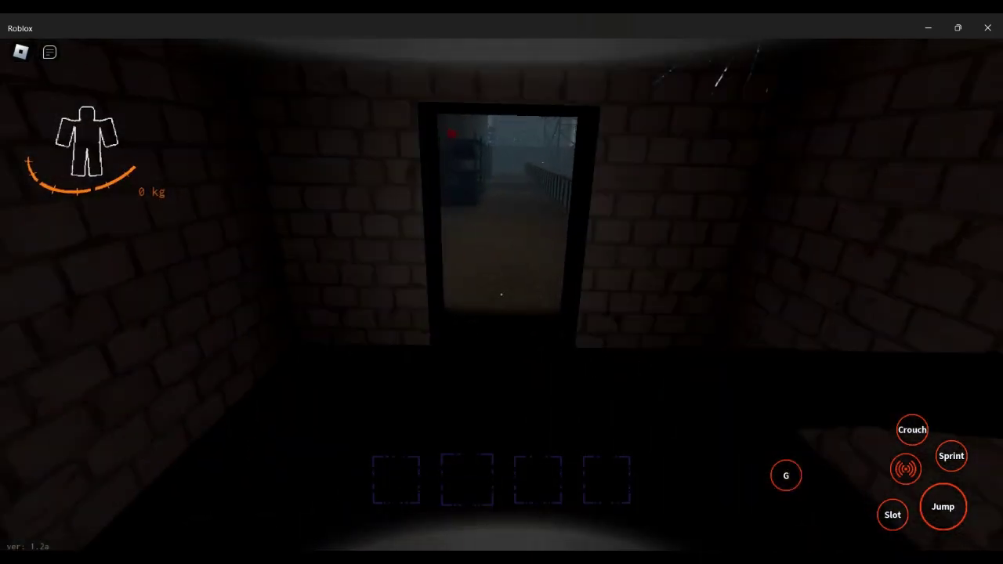
pyautogui.press('w')
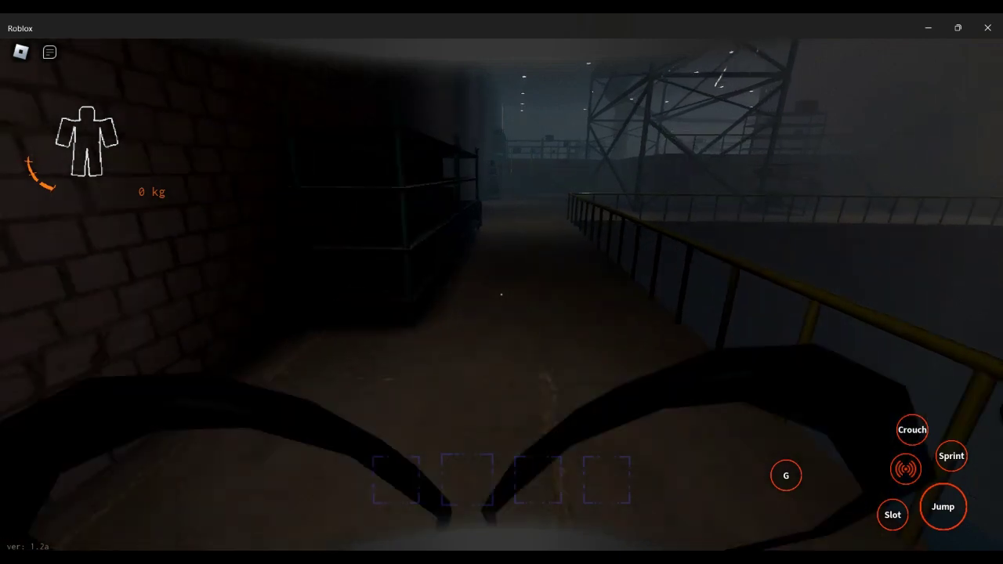
pyautogui.press('w')
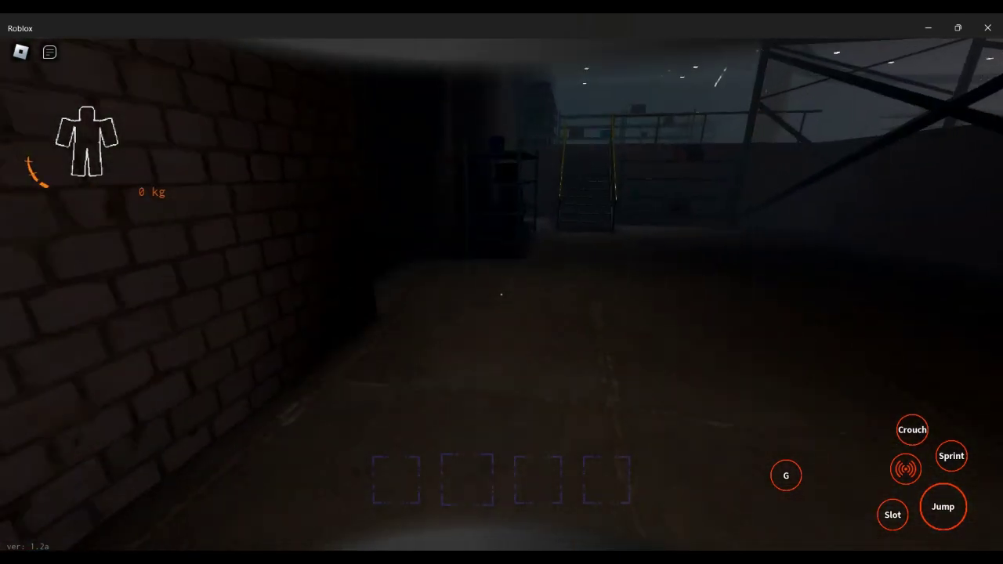
pyautogui.press('w')
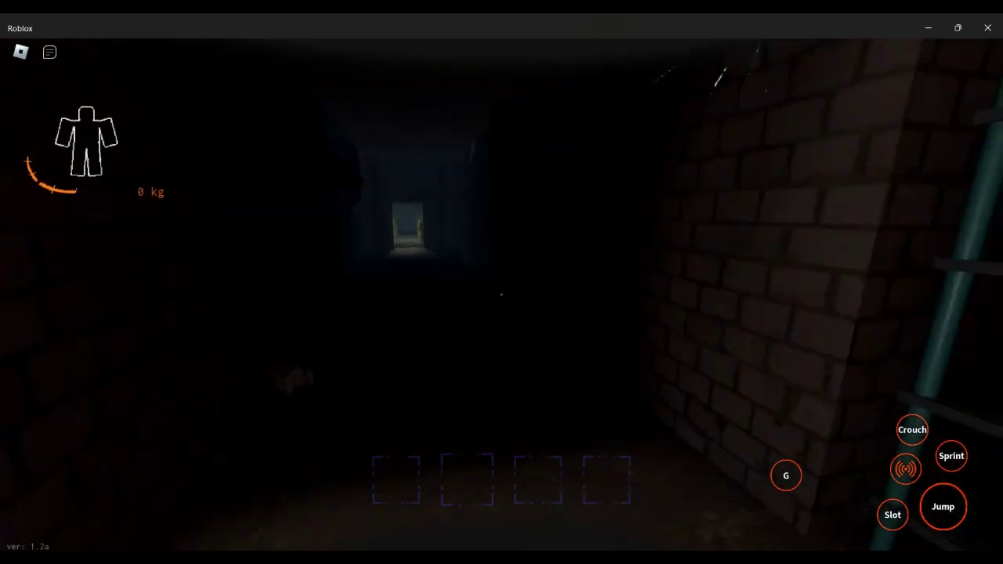
# - Climb the stairs through the warehouse and cross the catwalk to the dark doorway
pyautogui.press('w')
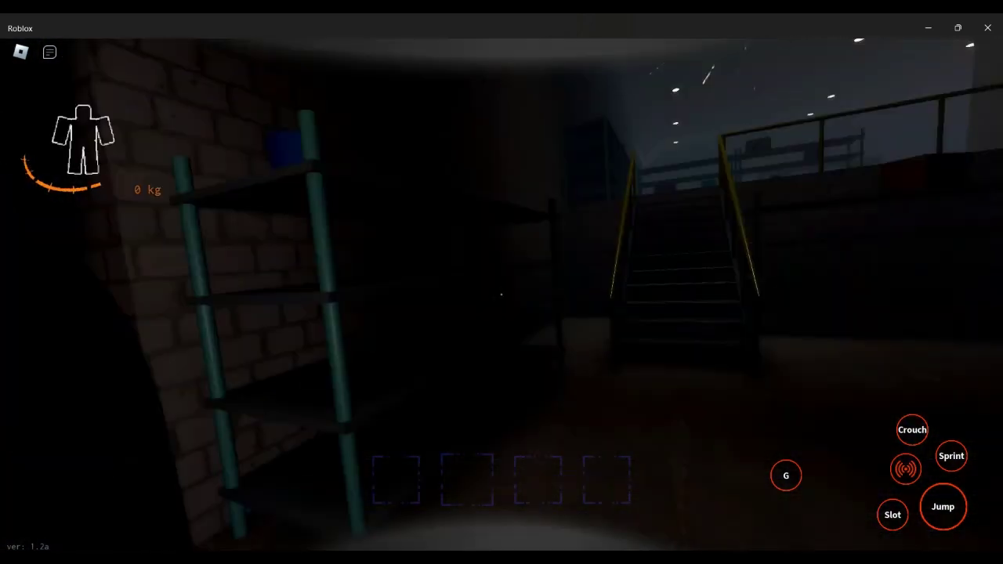
pyautogui.press('w')
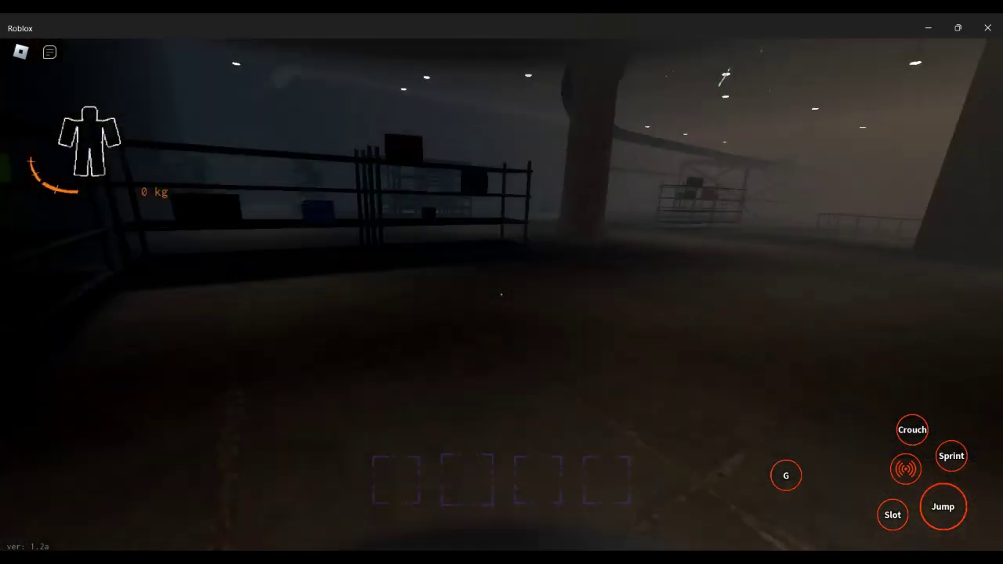
pyautogui.press('w')
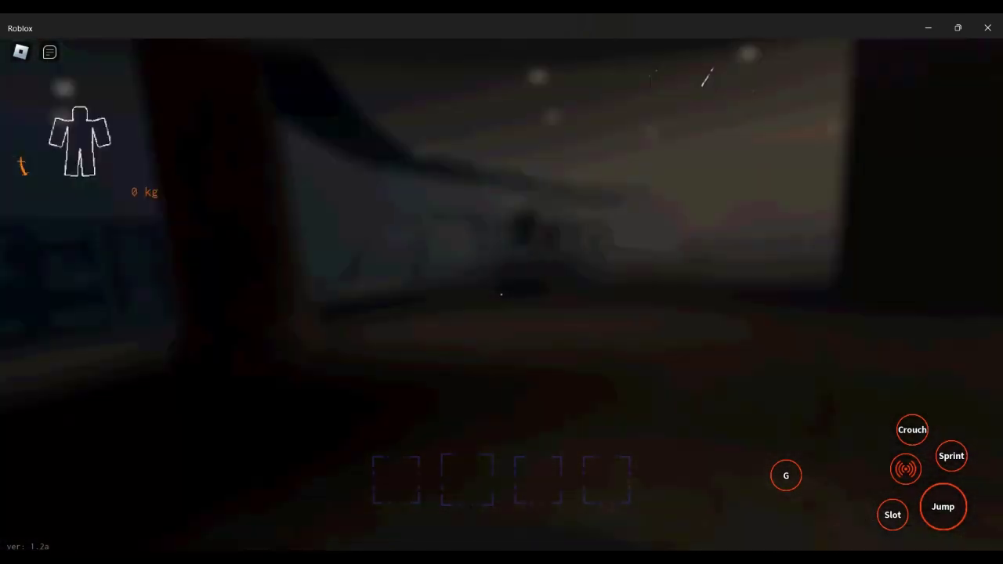
pyautogui.press('w')
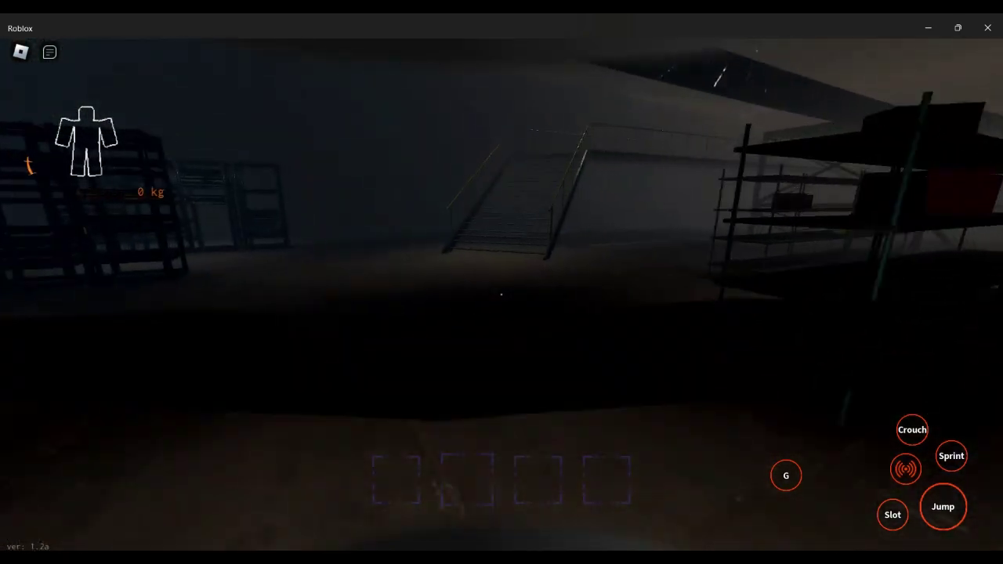
pyautogui.press('w')
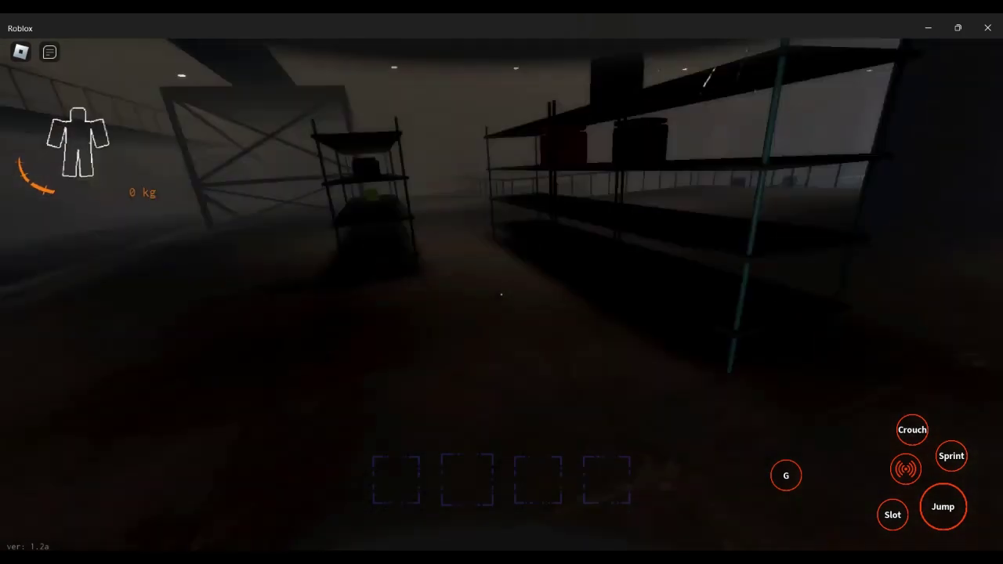
pyautogui.press('w')
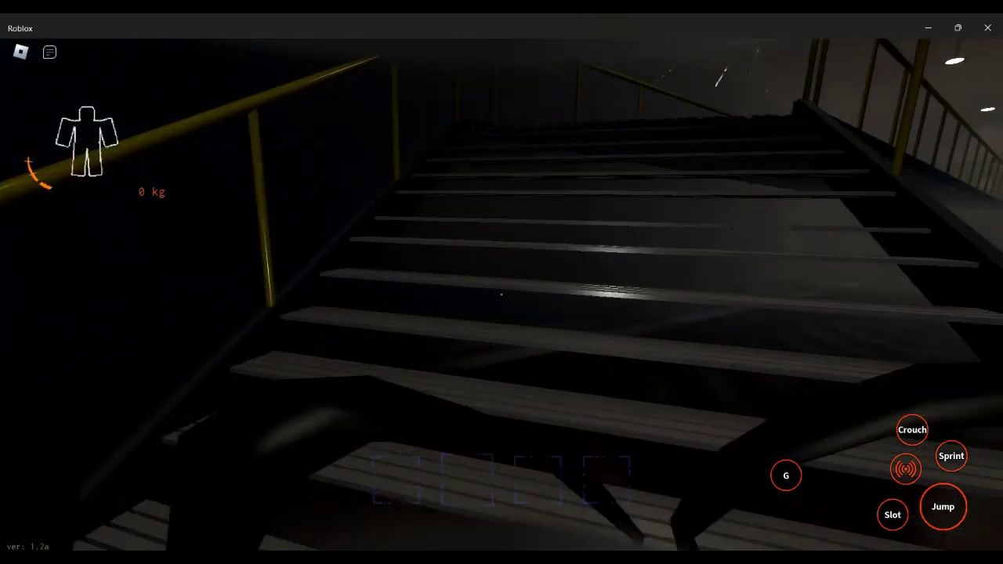
pyautogui.press('w')
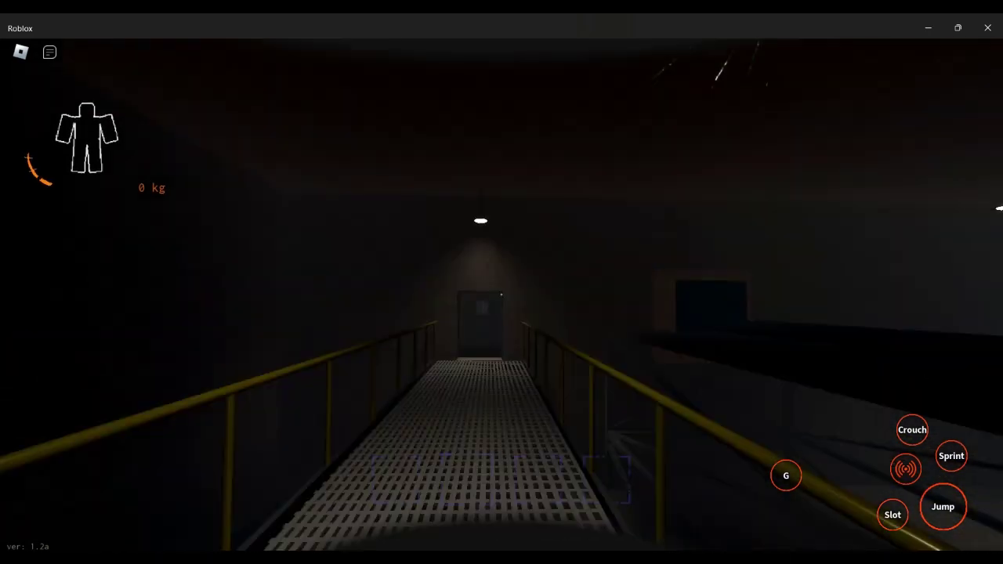
pyautogui.press('w')
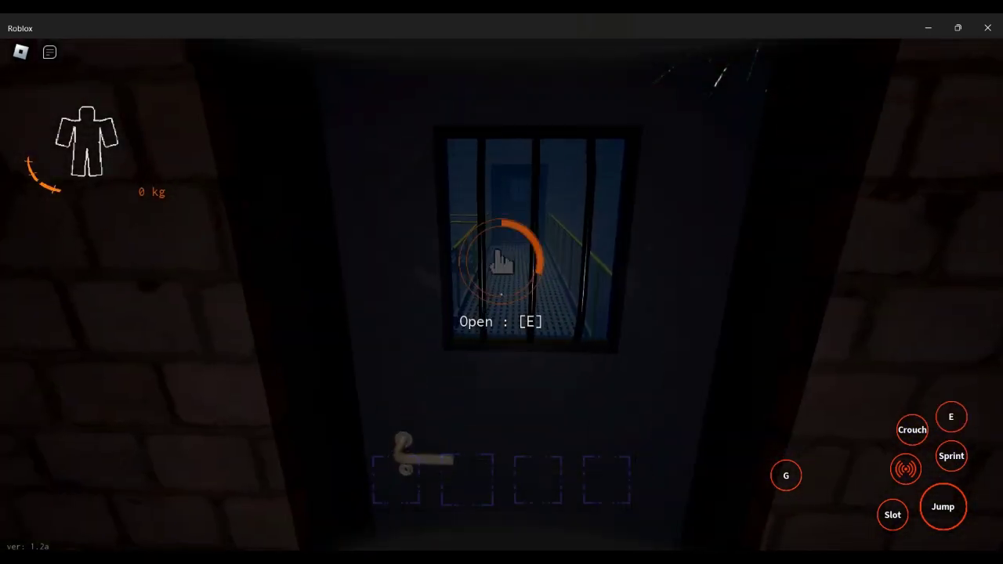
# - Pass through the first barred door and follow the catwalks to open the next one
pyautogui.press('w')
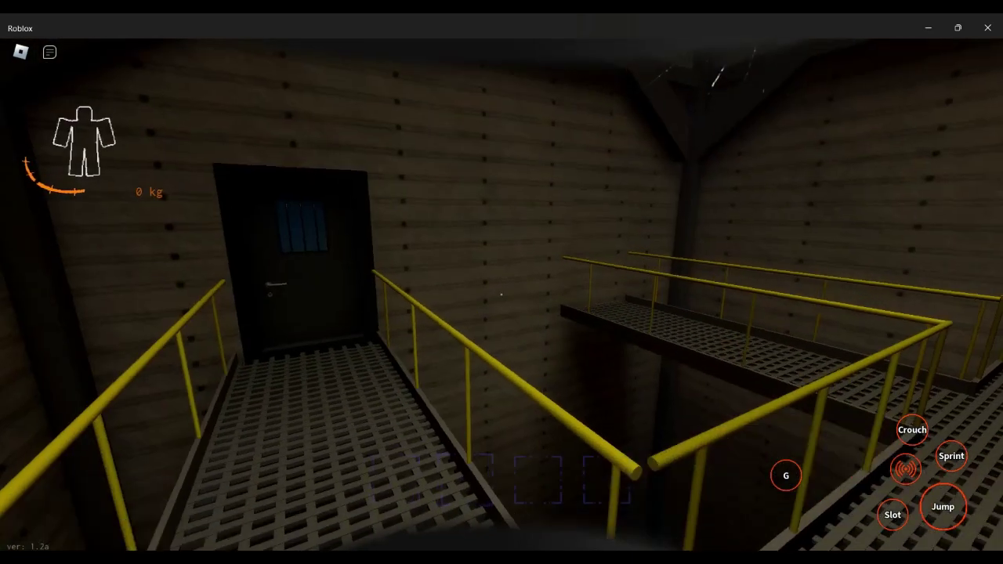
pyautogui.press('w')
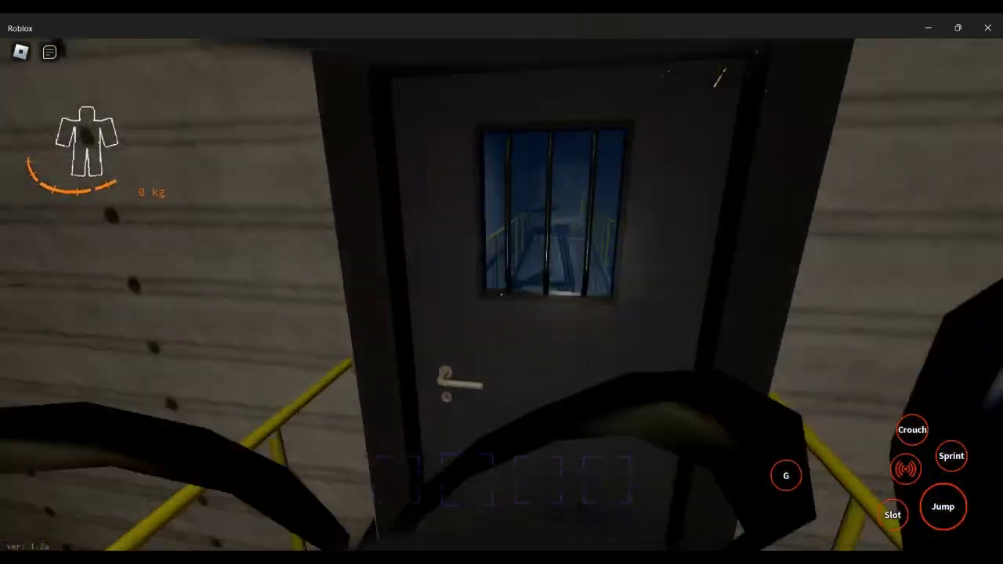
pyautogui.press('e')
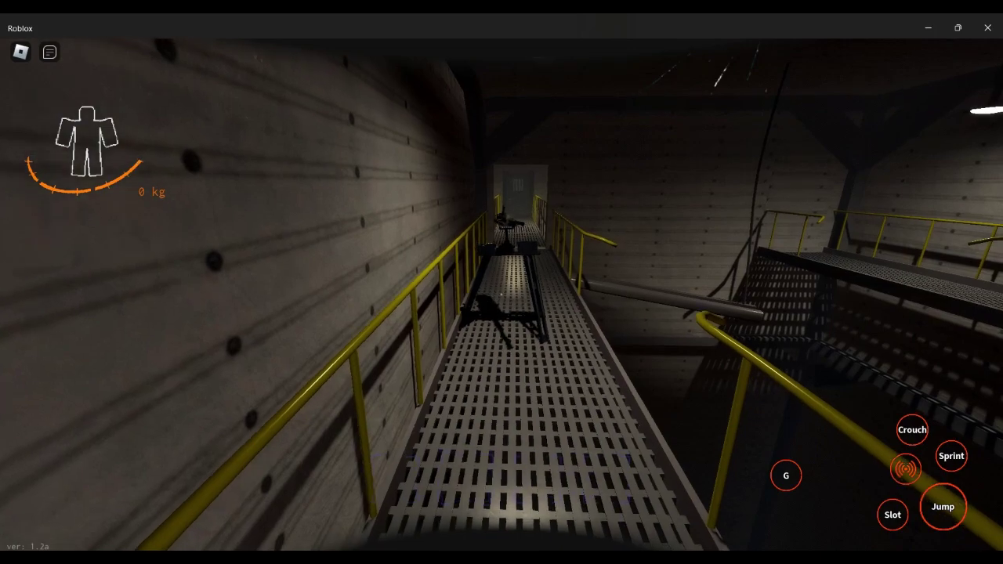
pyautogui.press('w')
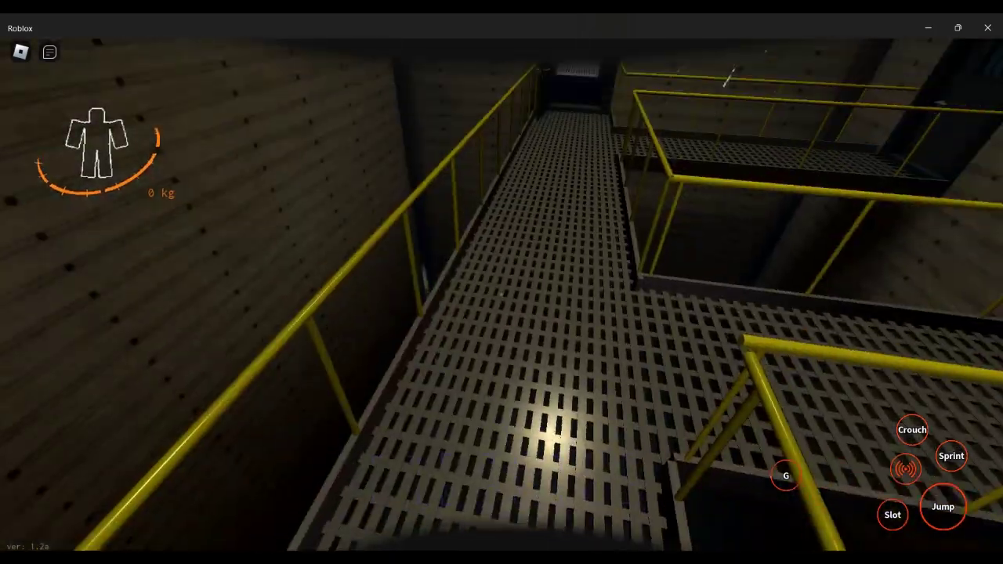
pyautogui.press('w')
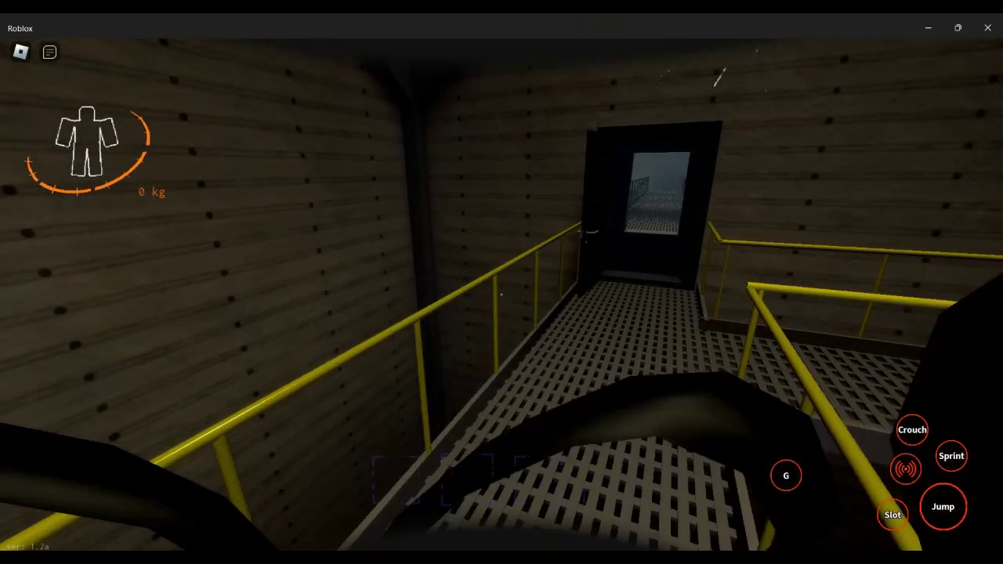
pyautogui.press('w')
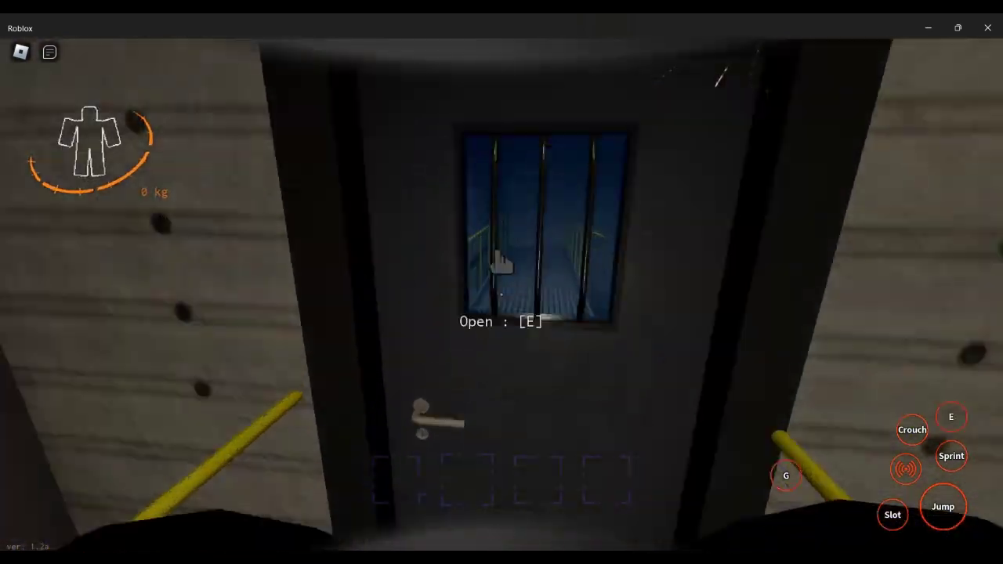
pyautogui.press('e')
# - Drop through the pit onto the catwalk and open the door at its end
pyautogui.press('w')
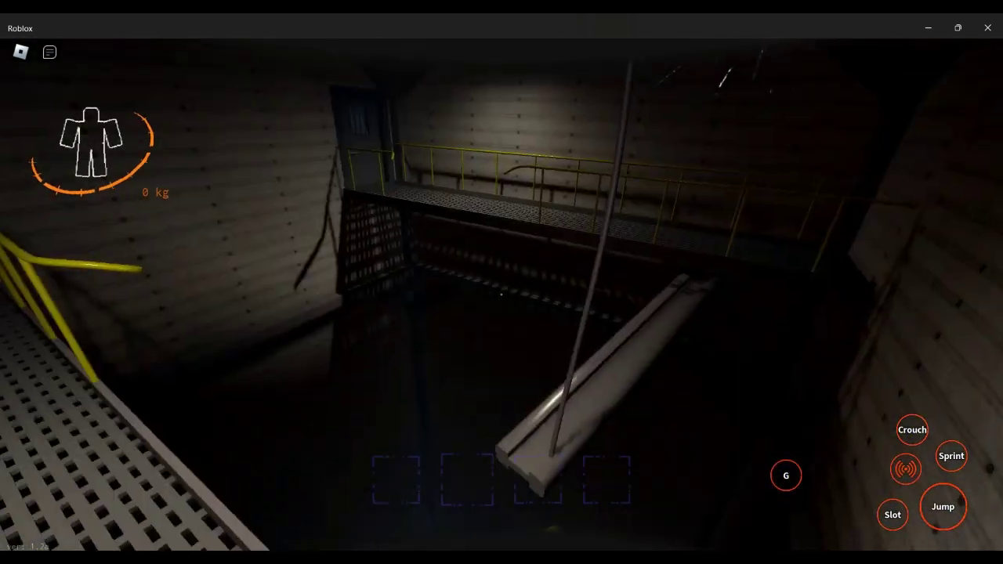
pyautogui.press('w')
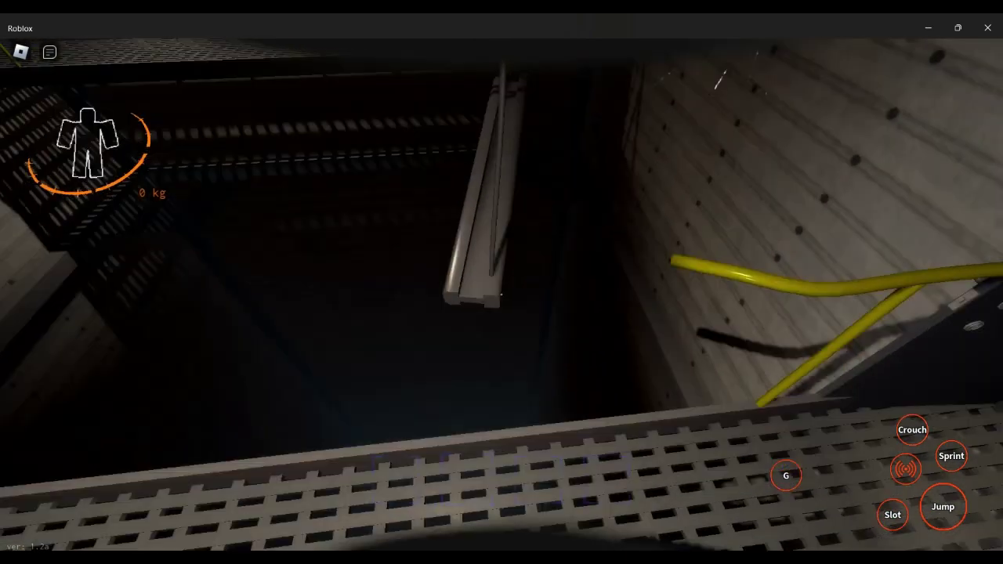
pyautogui.press('w')
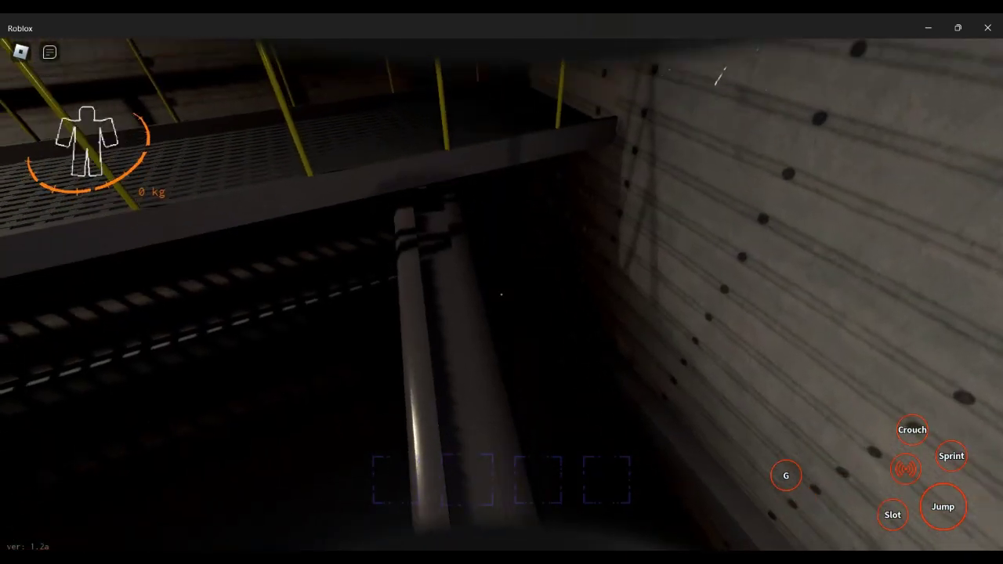
pyautogui.press('w')
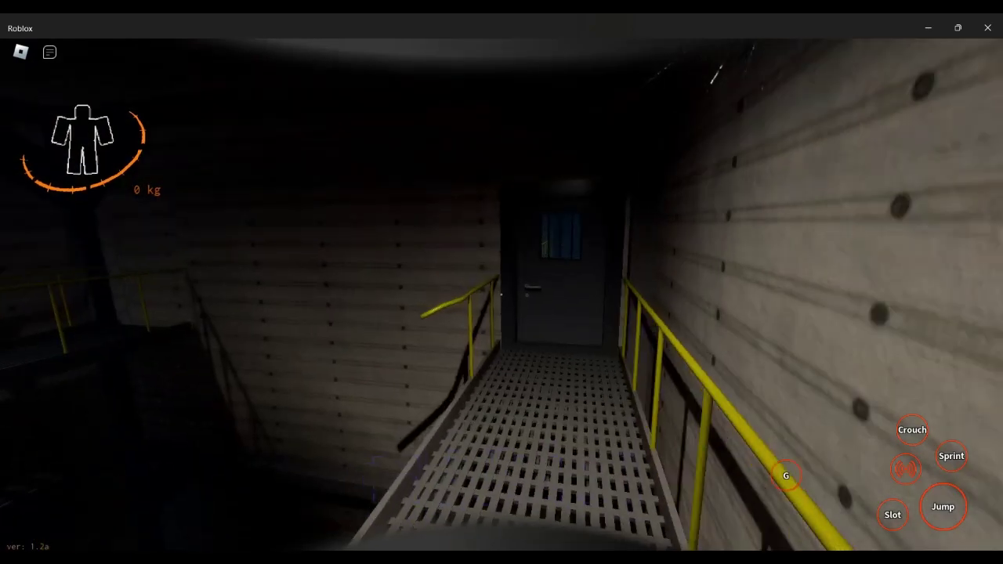
pyautogui.press('w')
pyautogui.press('e')
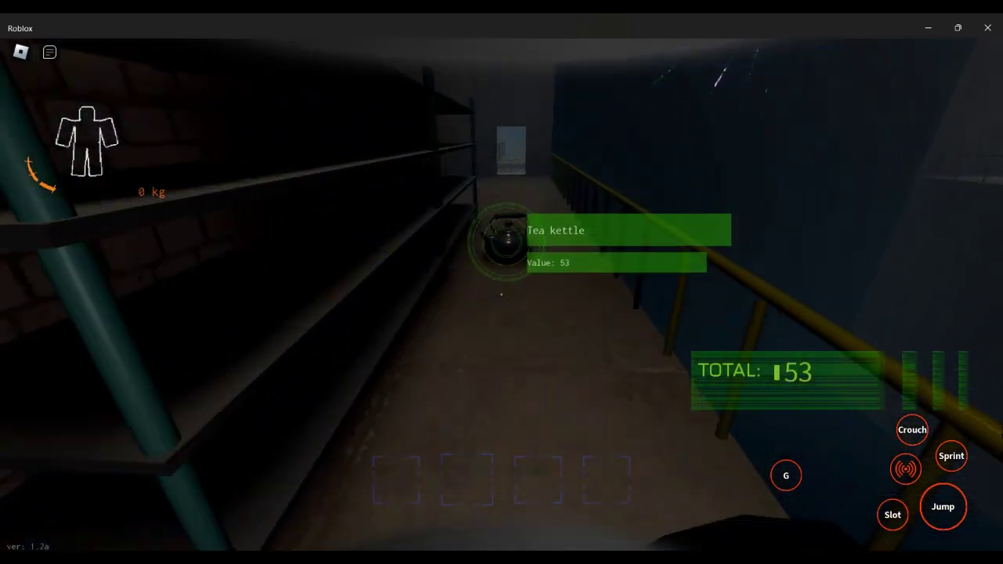
# - Pick up the tea kettle (8 kg) and step out onto the catwalk
pyautogui.press('e')
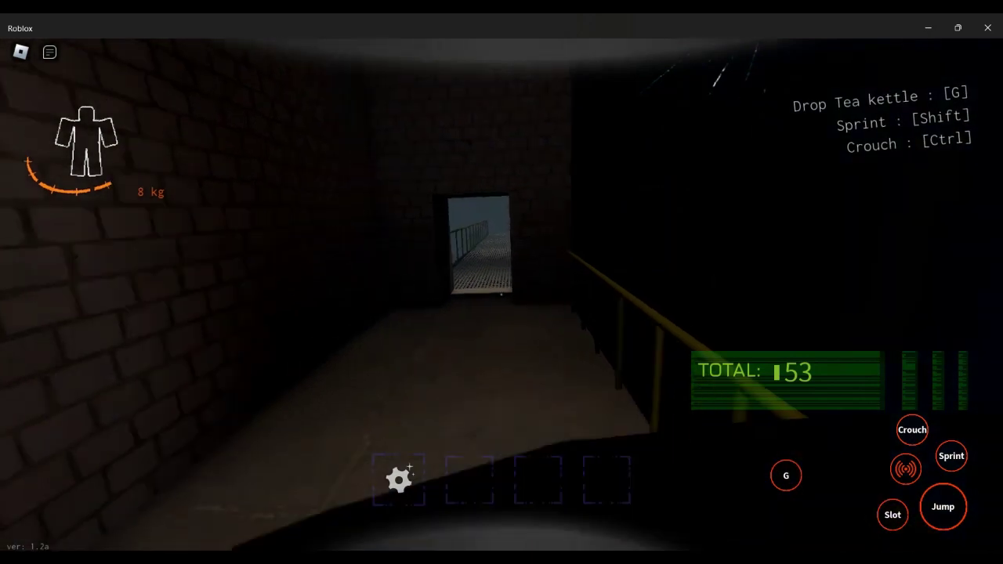
pyautogui.press('g')
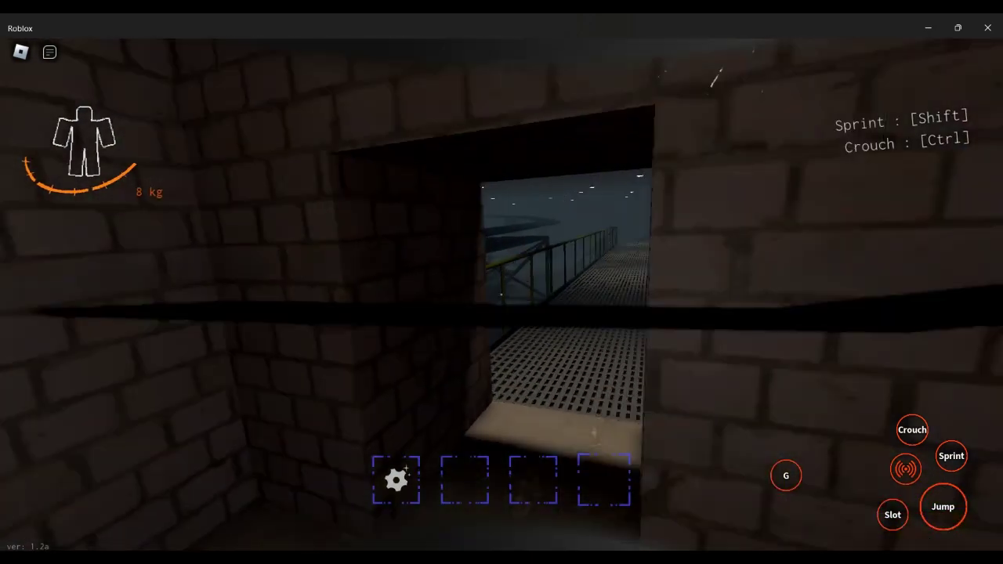
pyautogui.press('w')
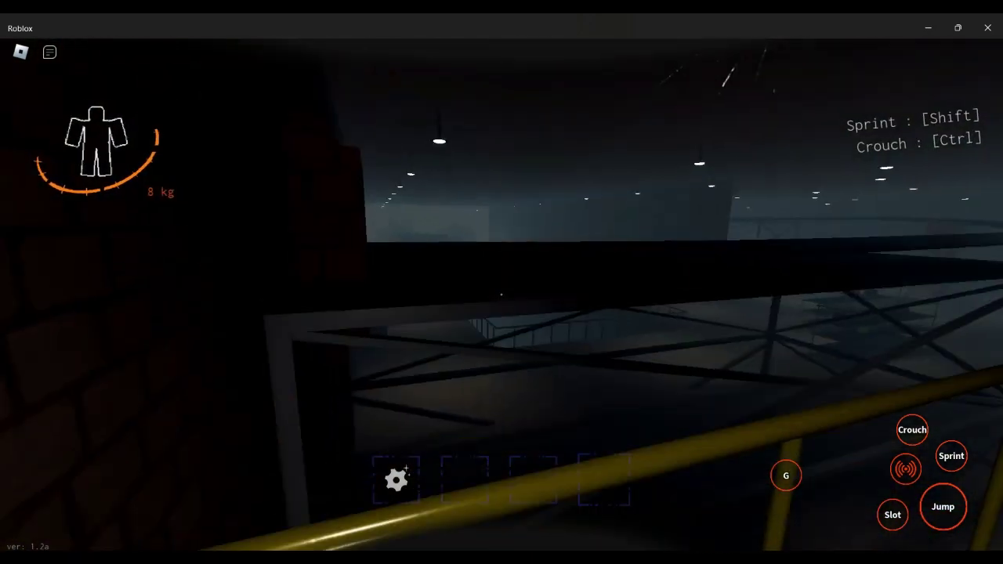
pyautogui.press('w')
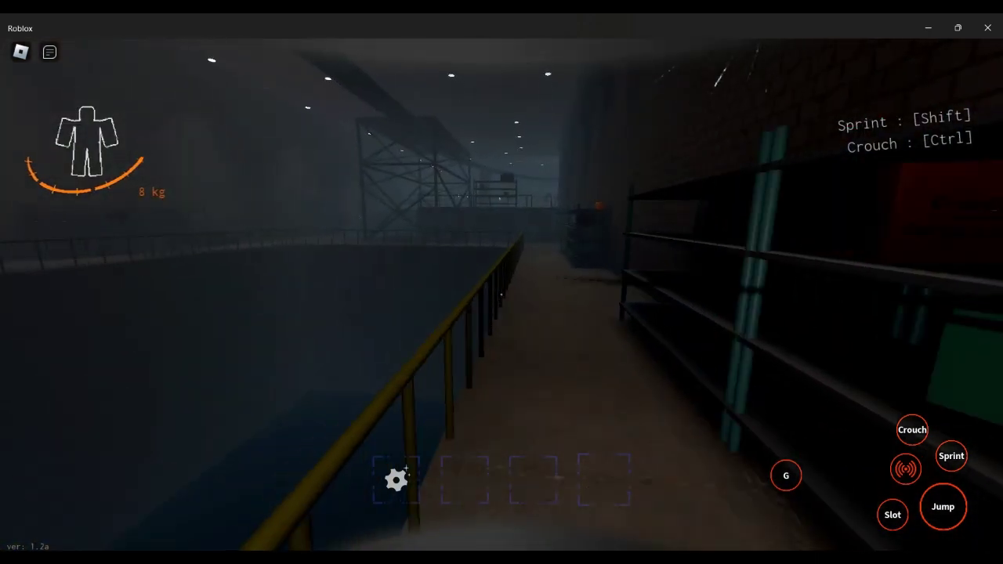
pyautogui.press('w')
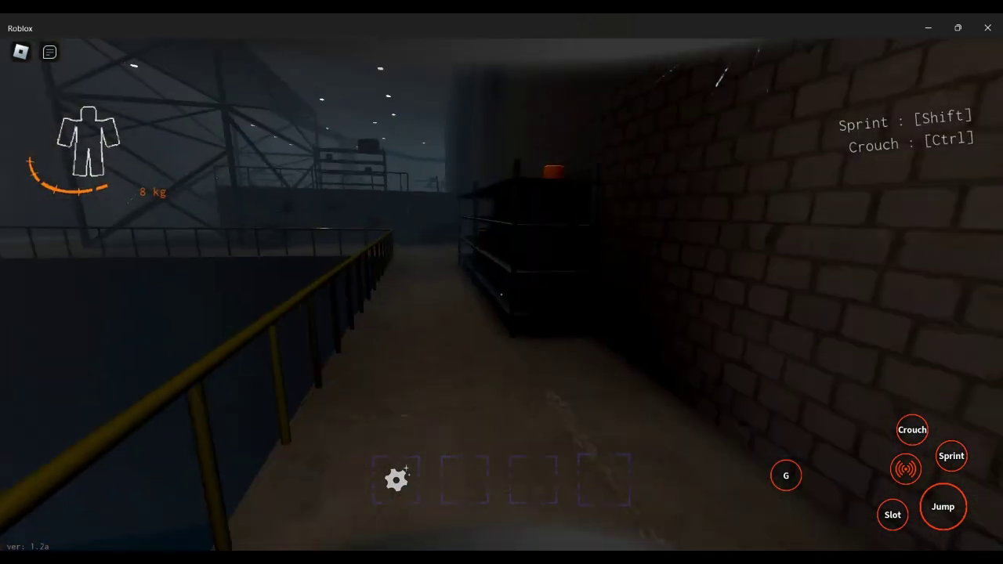
# - Follow the railed catwalk past the shelf unit into the red-piped brick corridor
pyautogui.press('w')
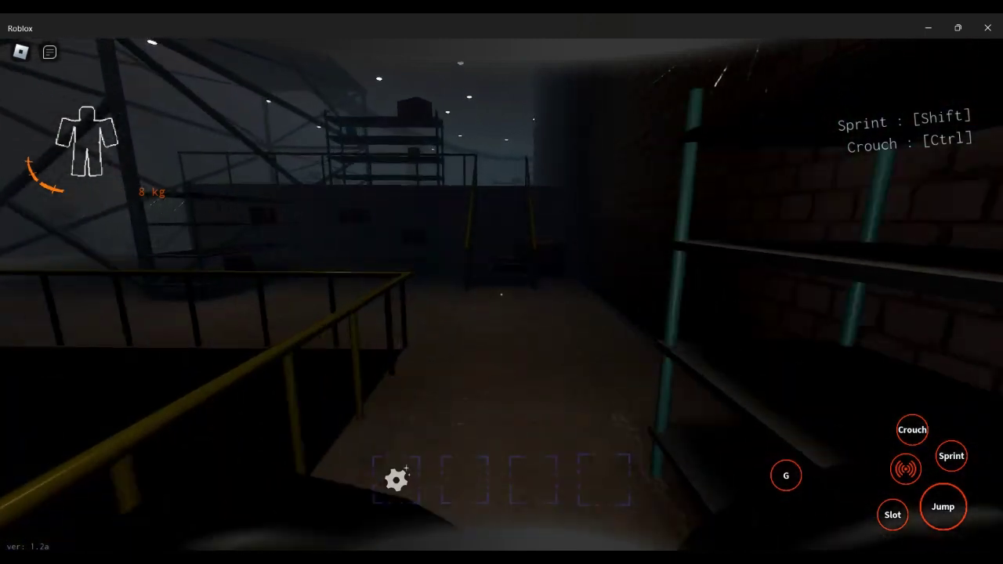
pyautogui.press('w')
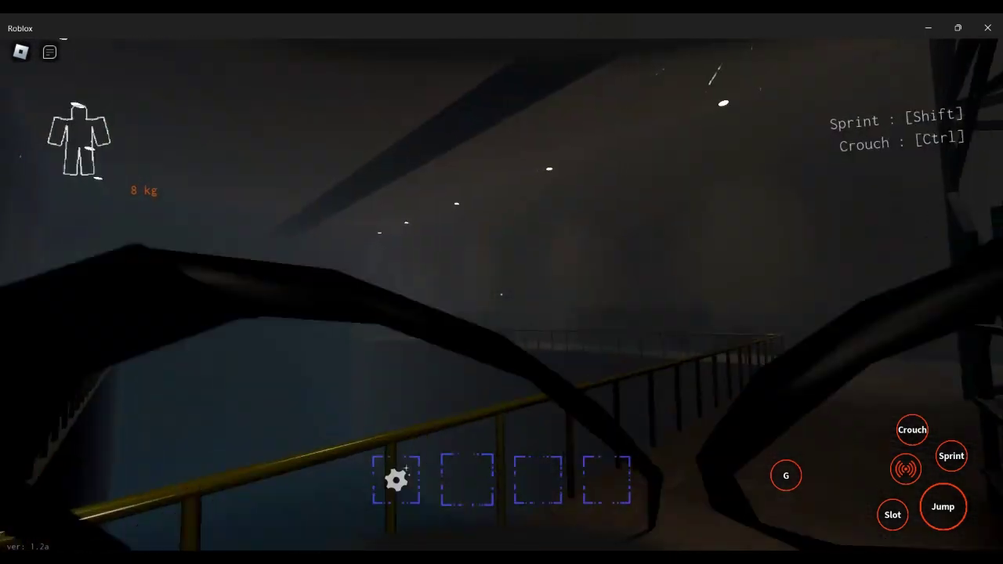
pyautogui.press('w')
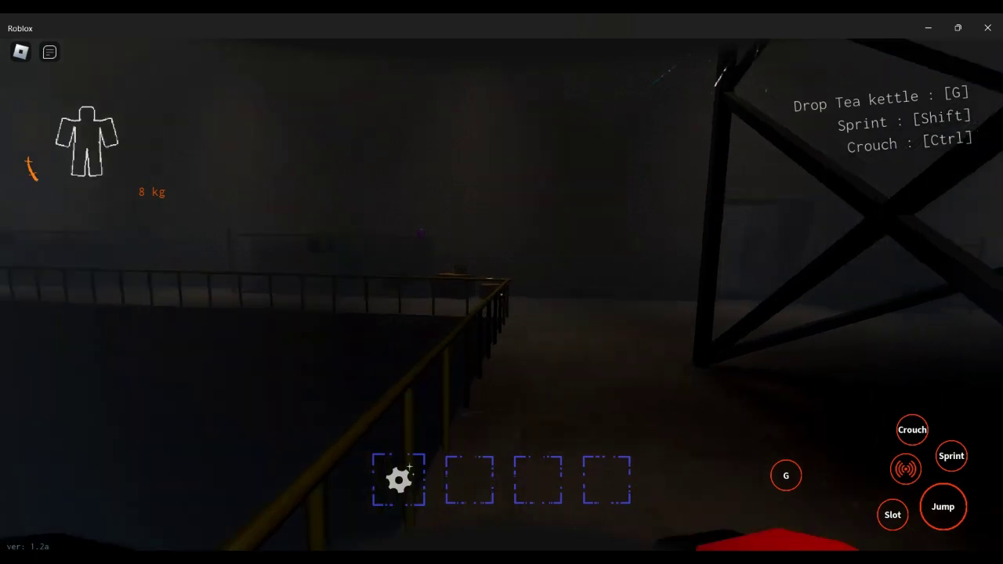
pyautogui.press('g')
pyautogui.press('w')
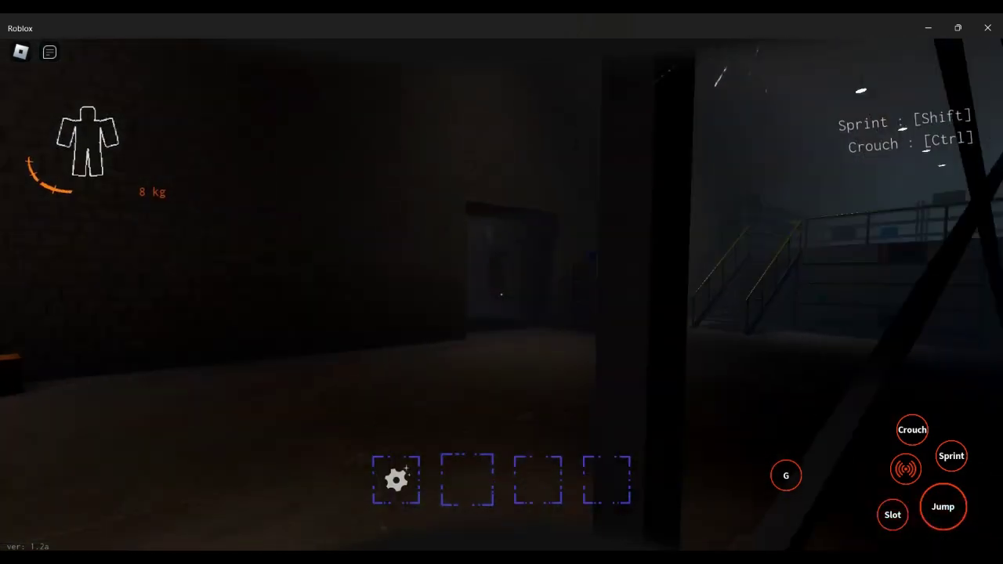
pyautogui.press('w')
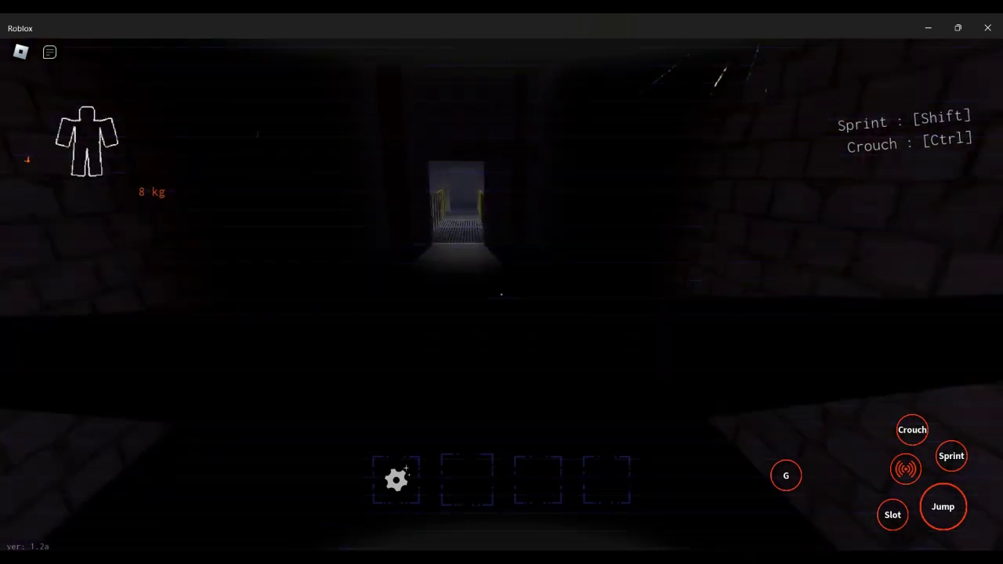
# - Follow the dark catwalk down the stairwell, past the doll creature, to the barred-window door
pyautogui.press('w')
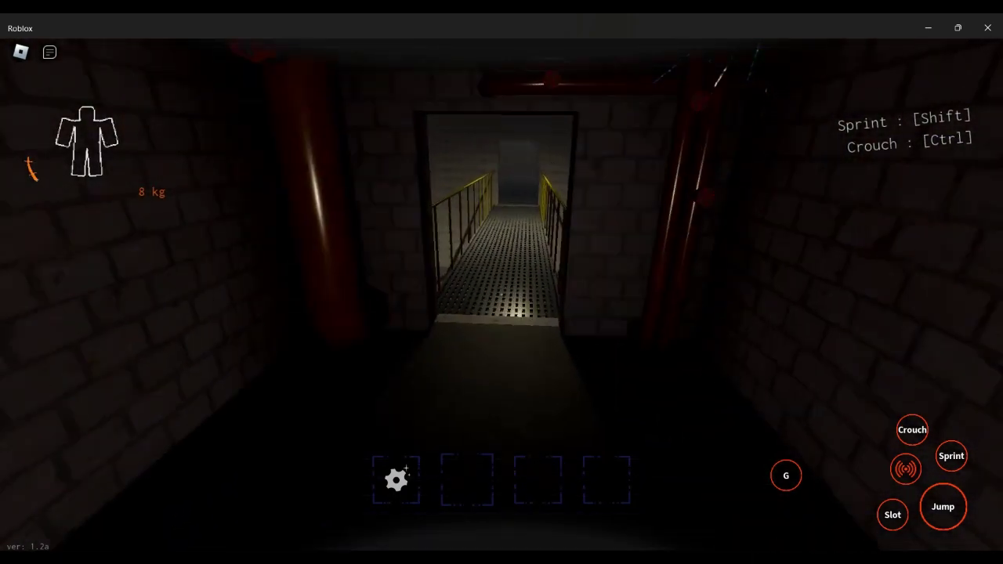
pyautogui.press('w')
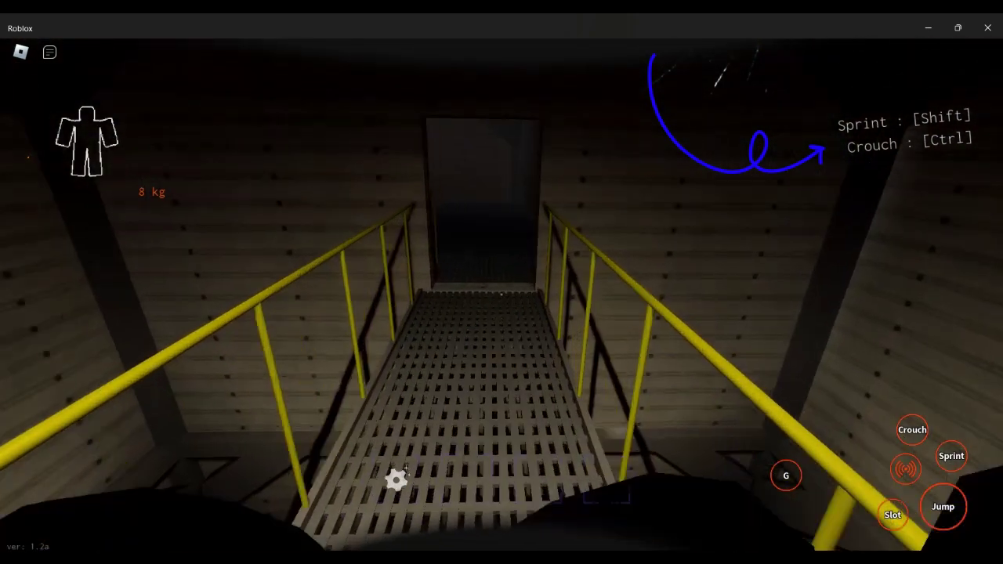
pyautogui.press('w')
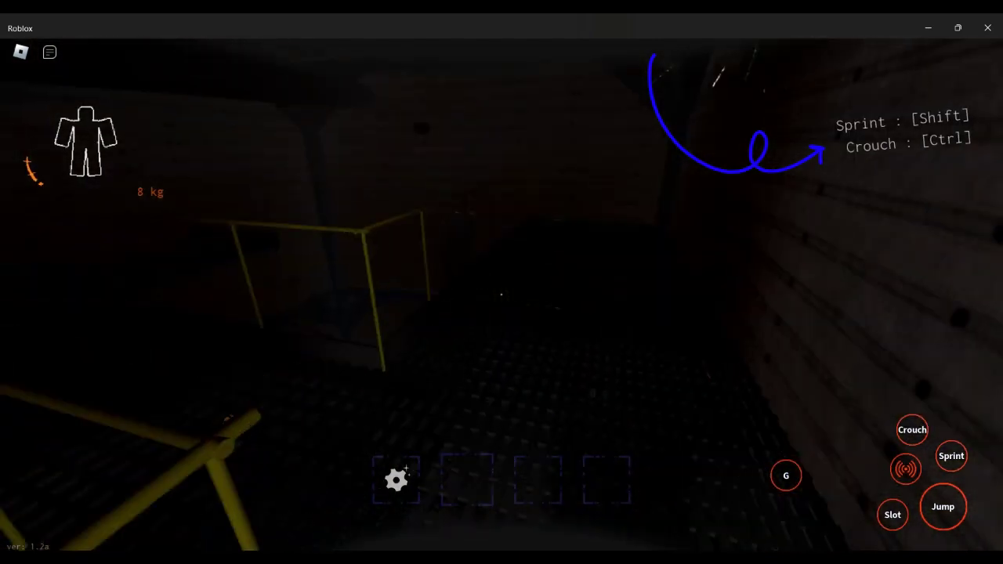
pyautogui.press('w')
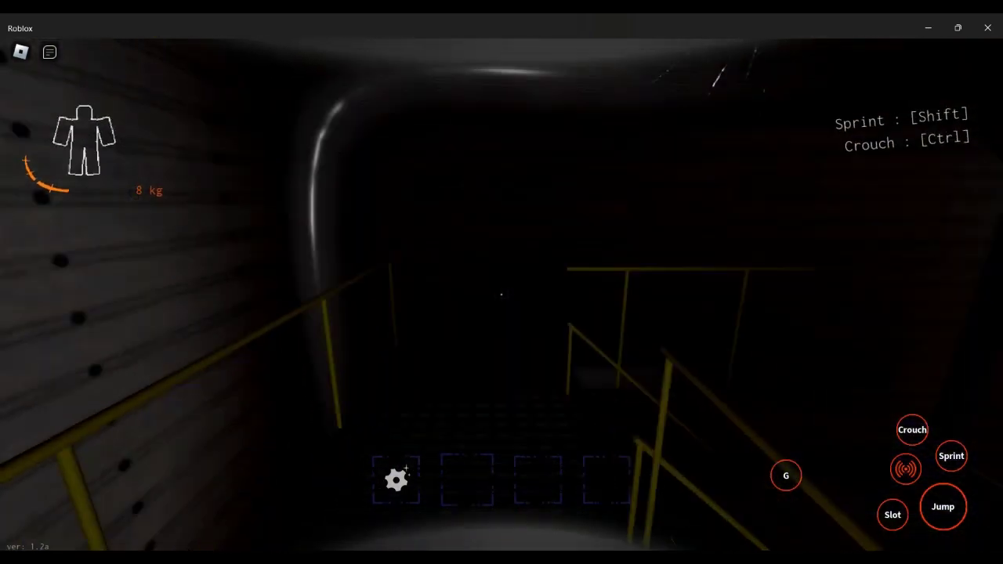
pyautogui.press('w')
pyautogui.press('w')
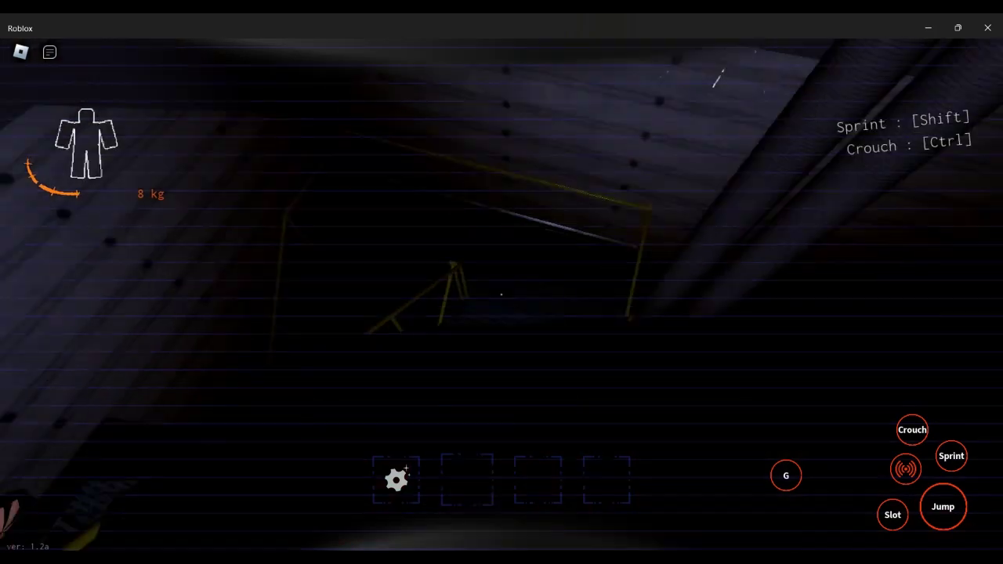
pyautogui.press('w')
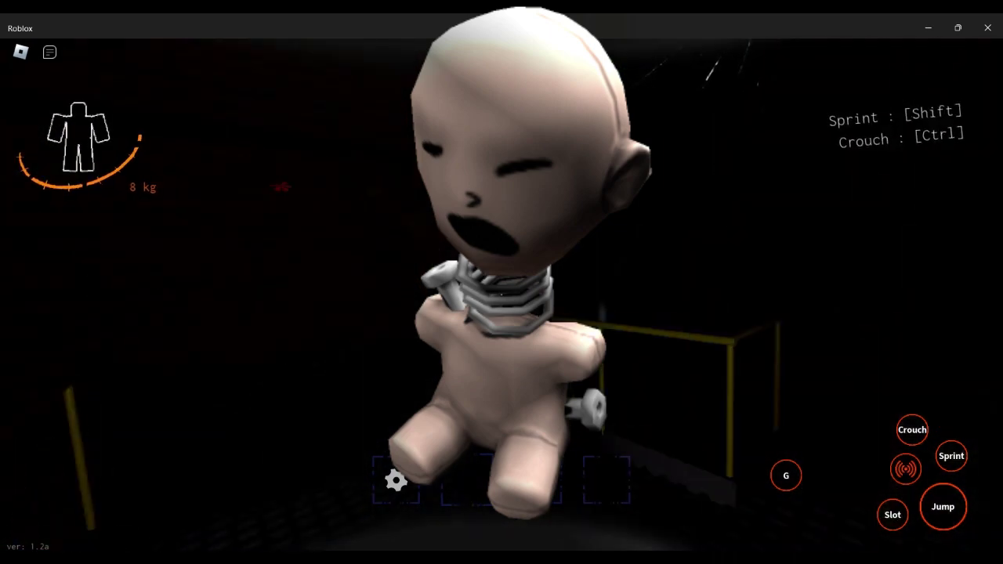
pyautogui.press('w')
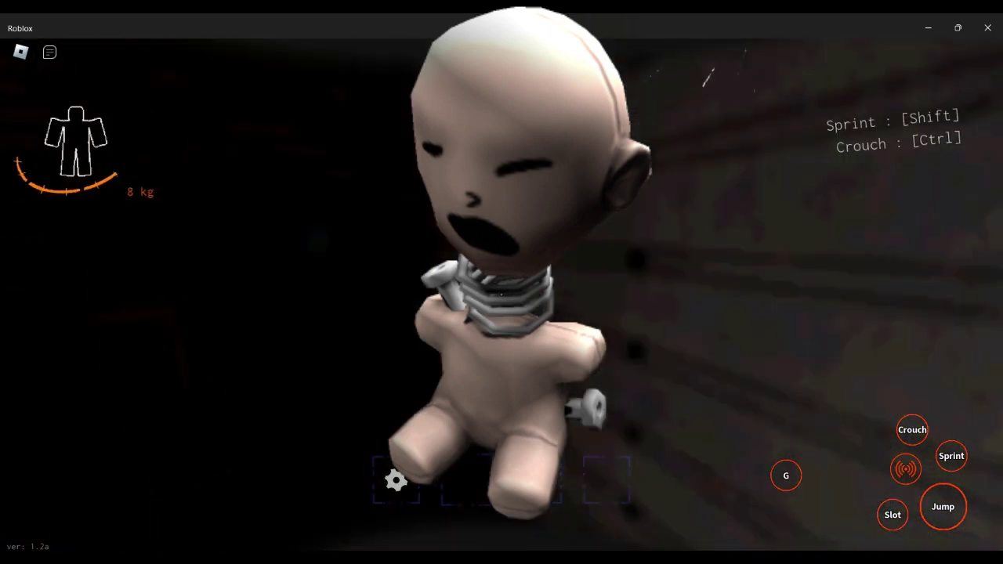
pyautogui.press('w')
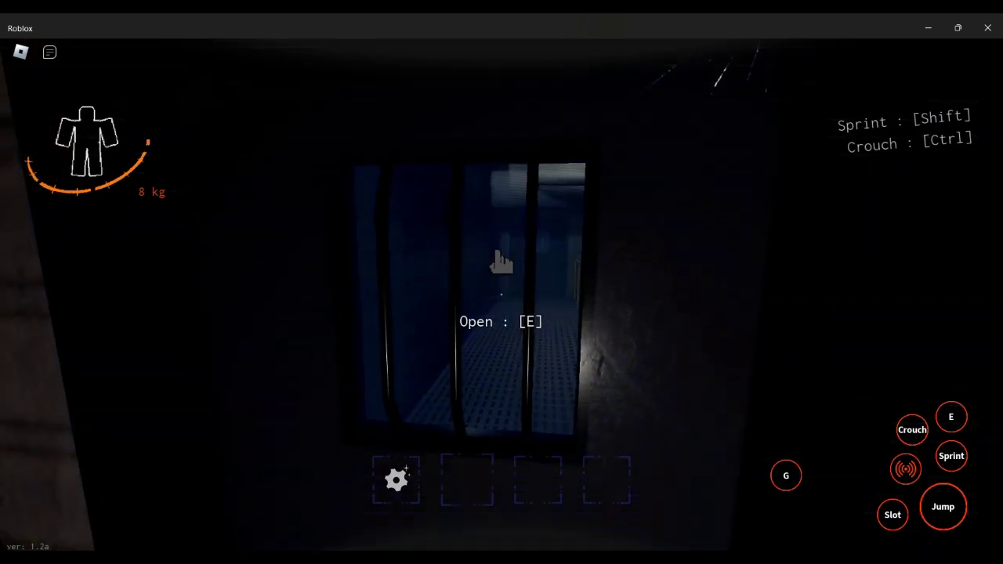
# - Open the door, walk the pipe-lined catwalk, and open the next barred-window door
pyautogui.press('e')
pyautogui.press('w')
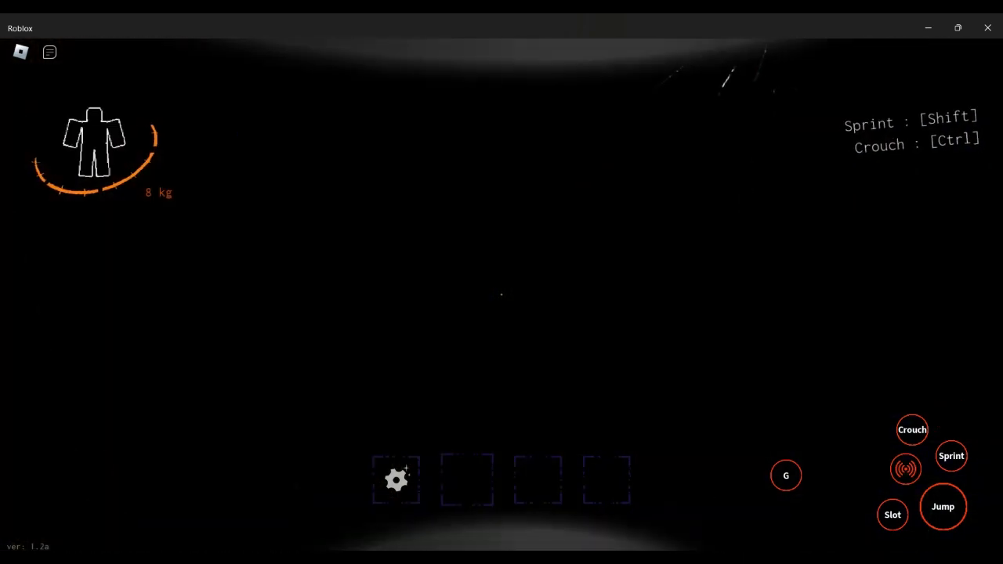
pyautogui.press('w')
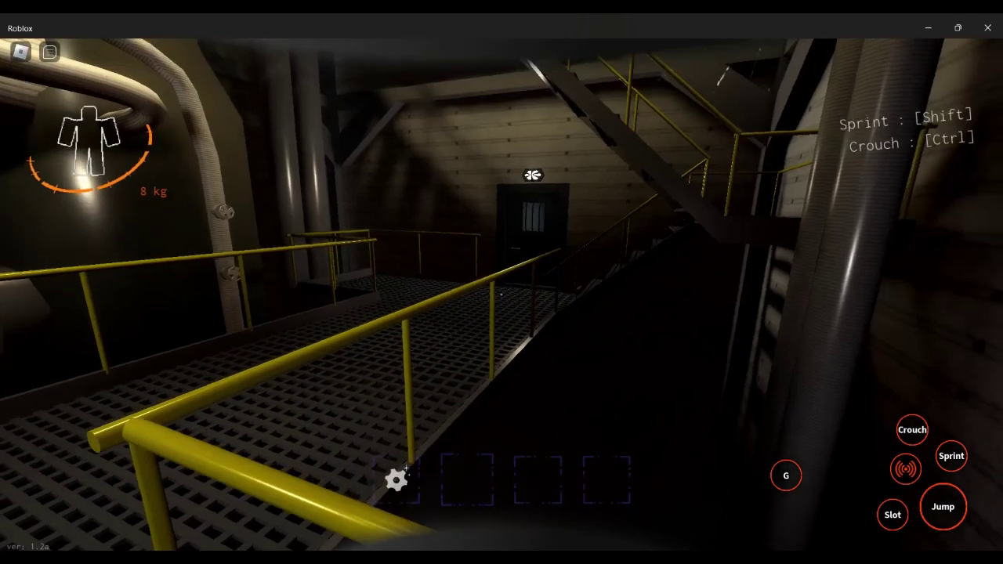
pyautogui.press('w')
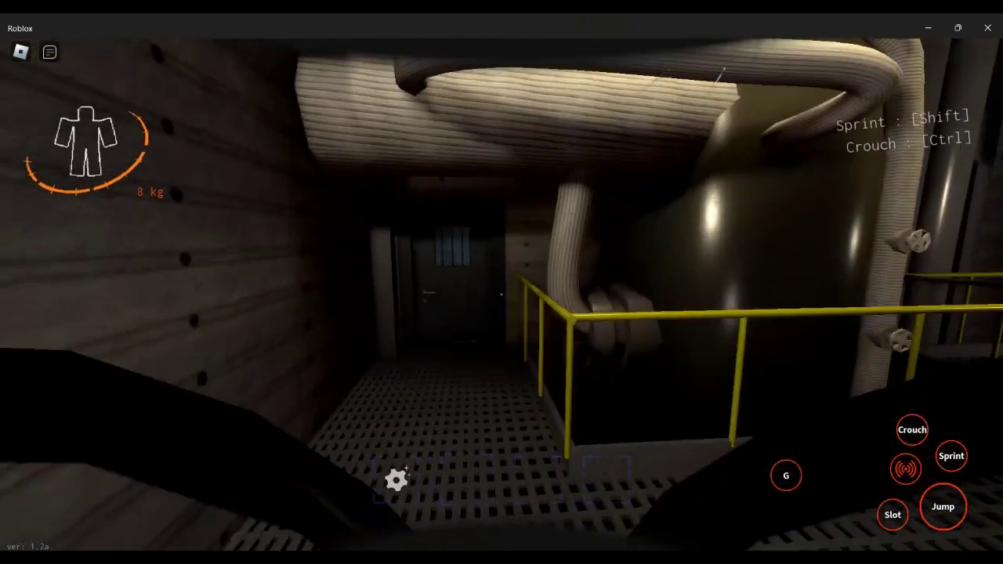
pyautogui.press('w')
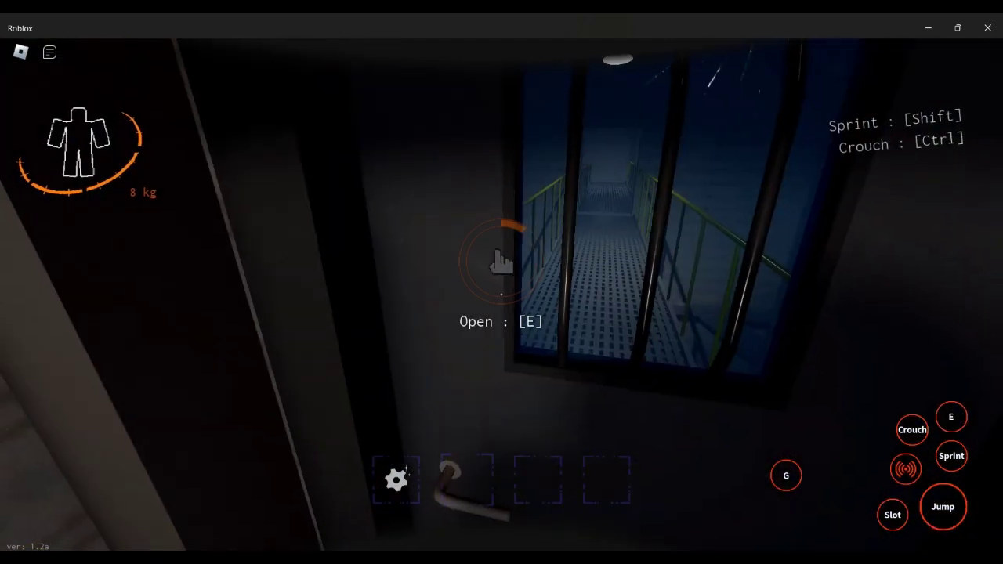
pyautogui.press('e')
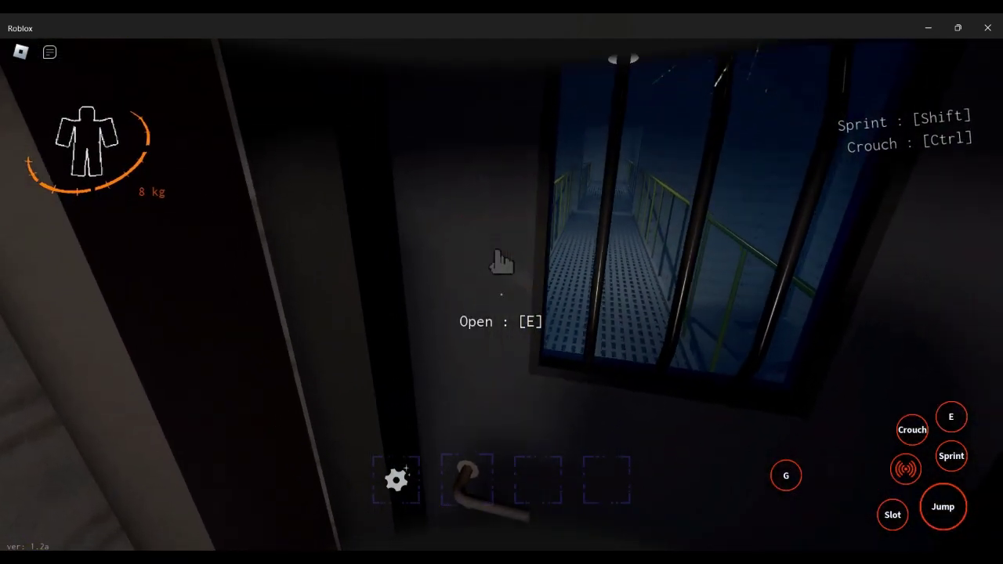